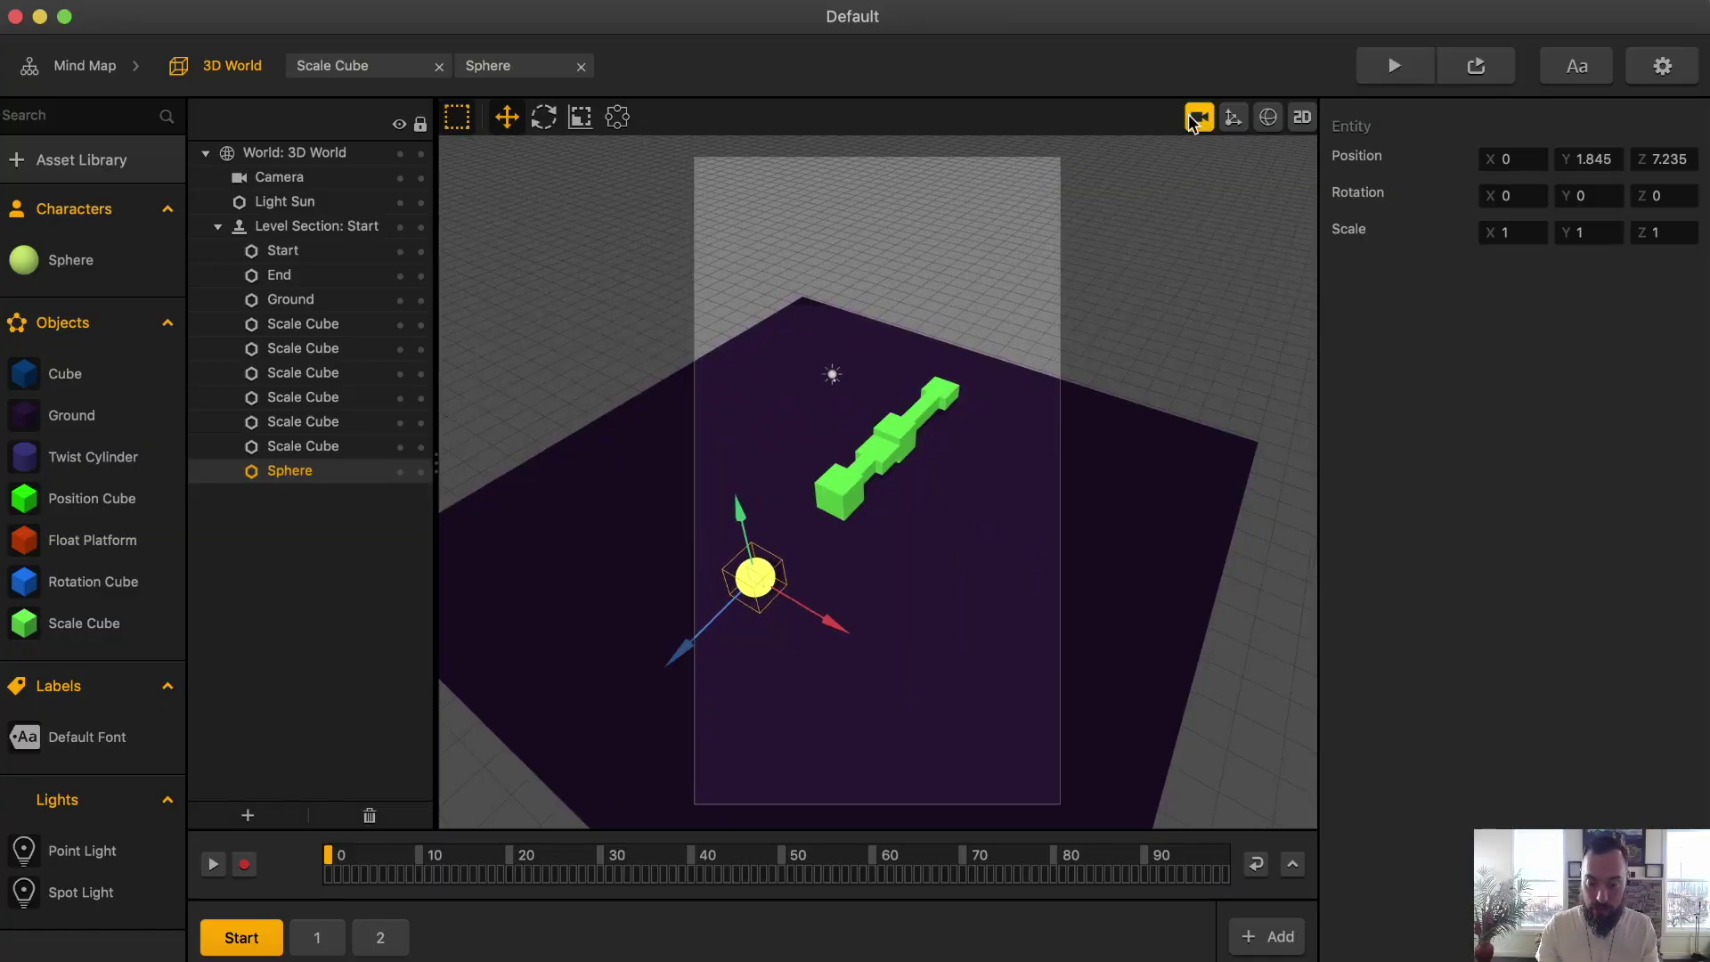
- Preview the game containing the yellow sphere and the row of scale cubes
left_click(1193, 122)
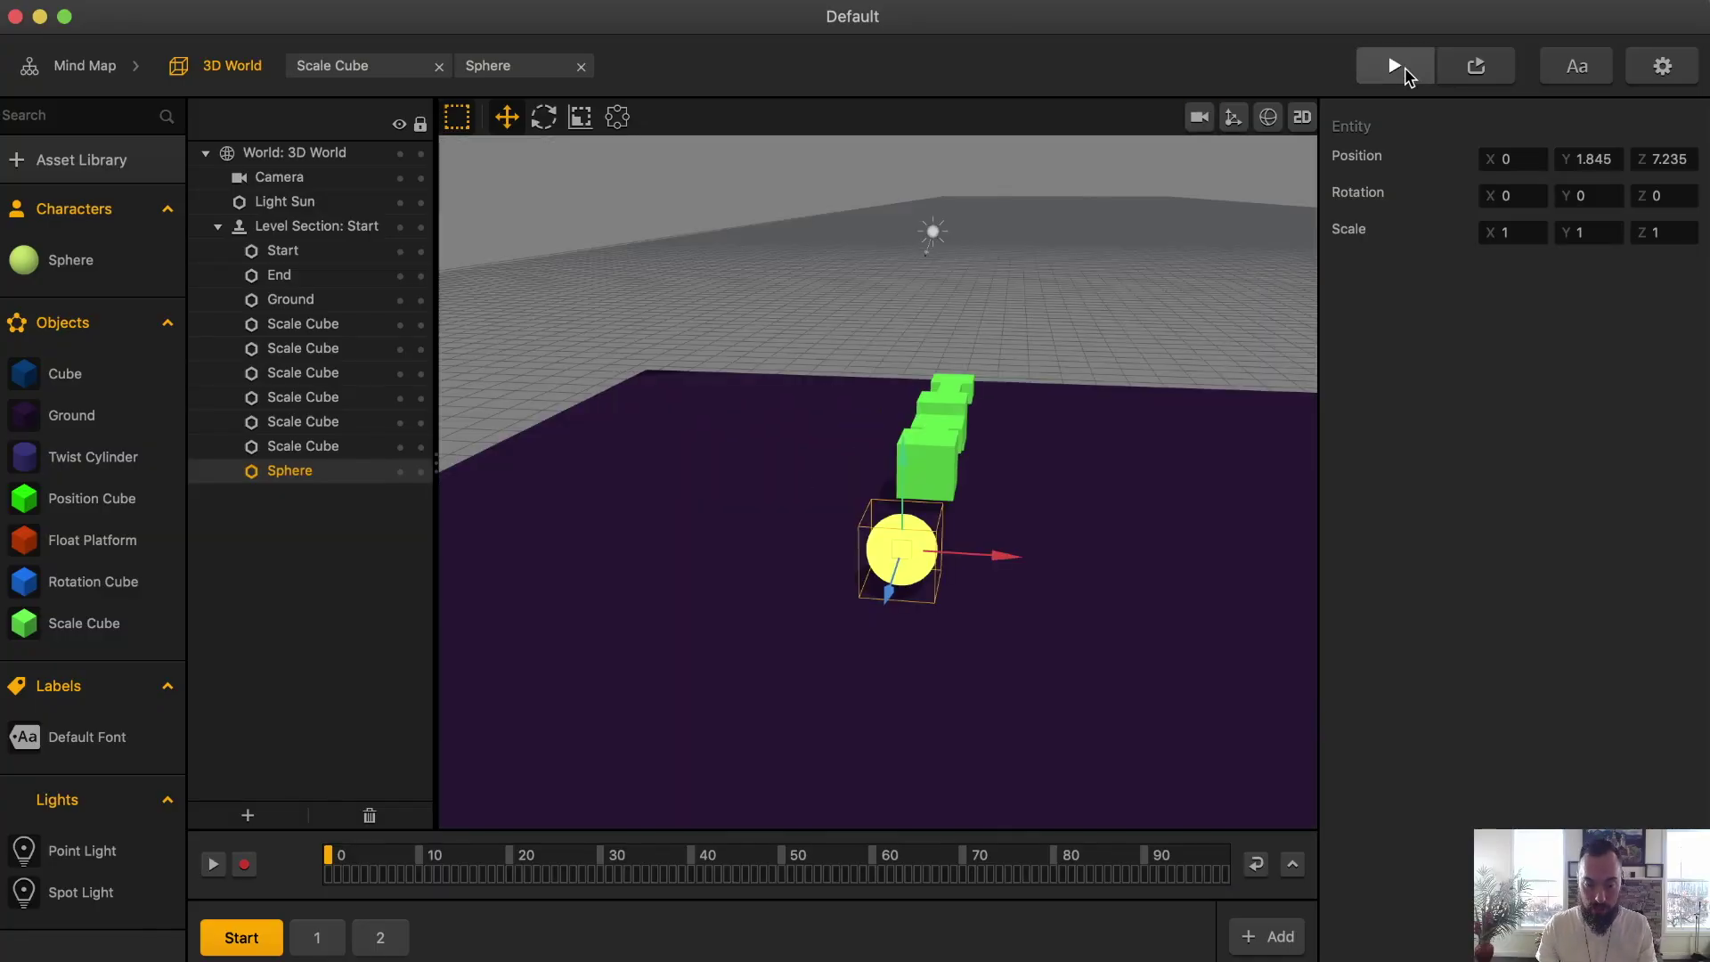
left_click(1394, 65)
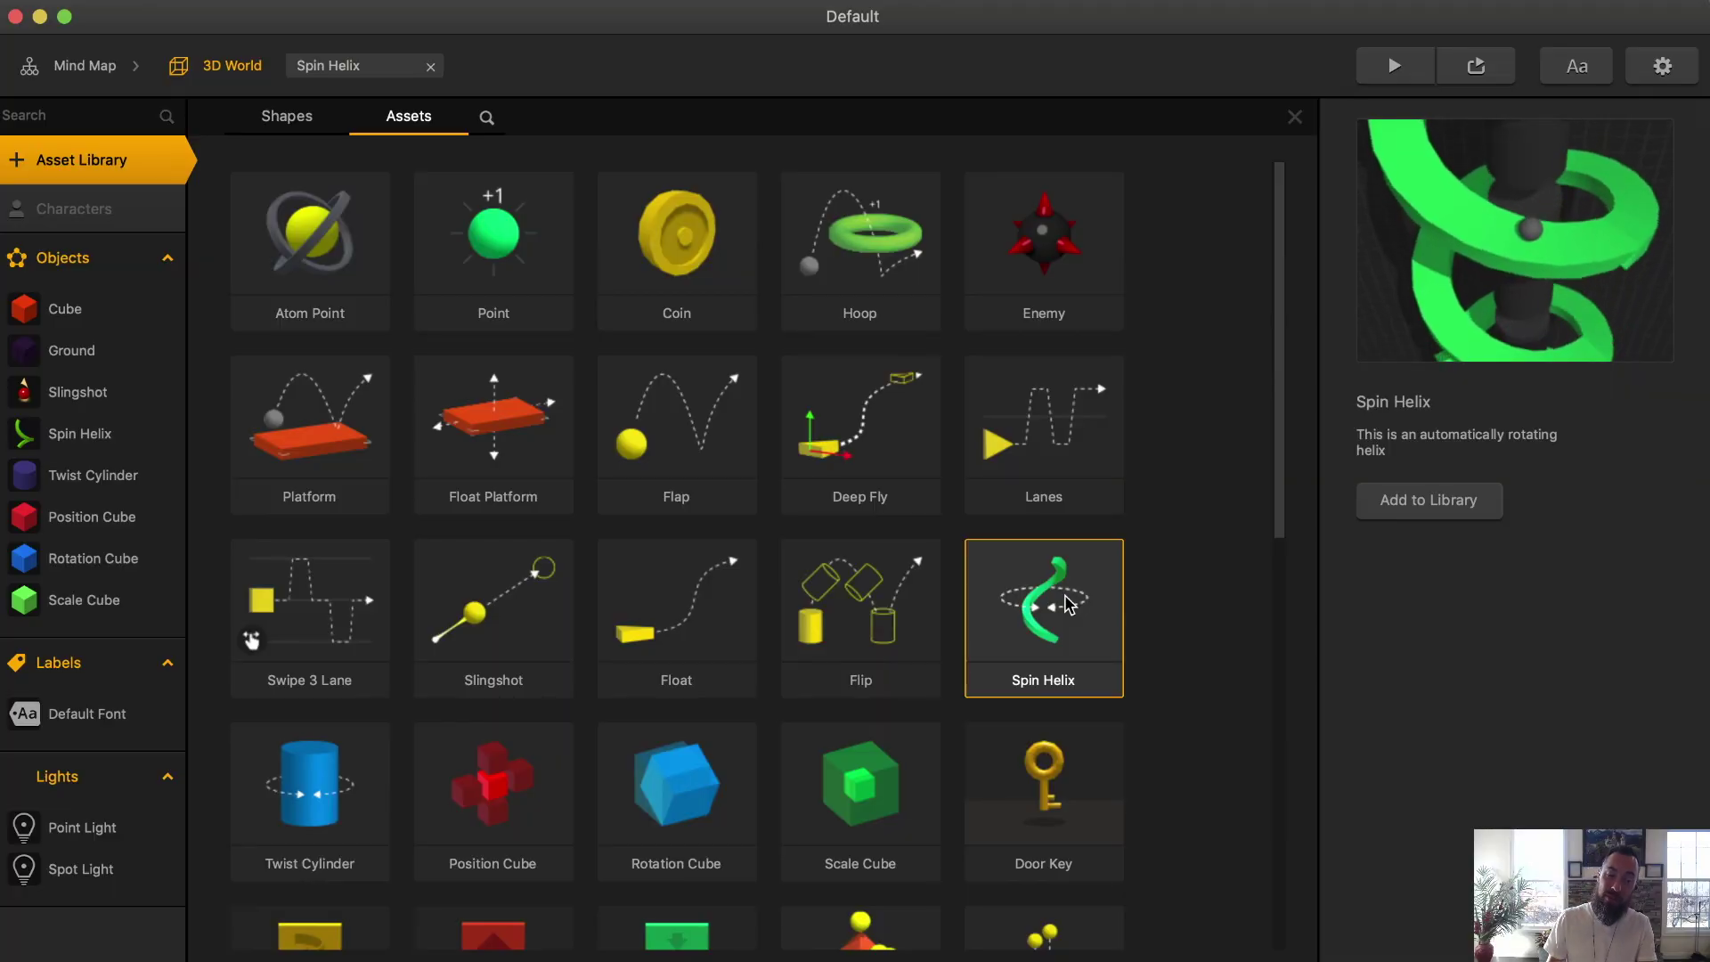
- Open the Spin Helix node map, move the Rotate and 3D Model nodes closer to Start, and show the Start node's properties
double_click(997, 588)
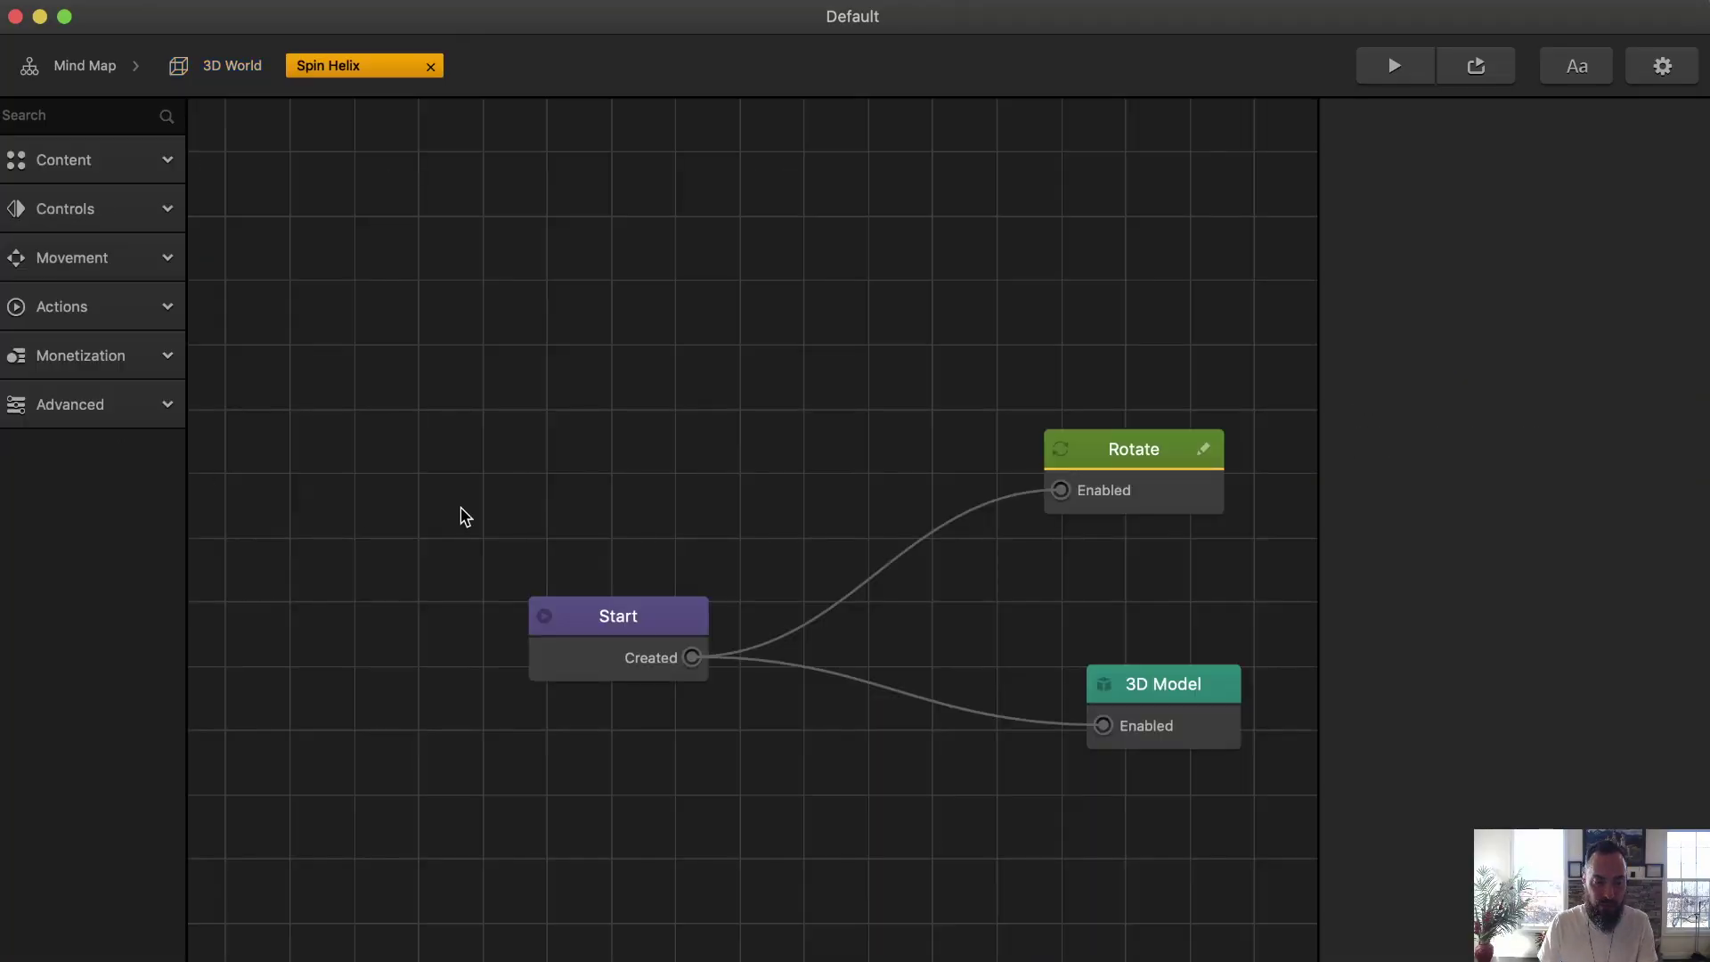
left_click(597, 620)
left_click_drag(1156, 460, 1055, 465)
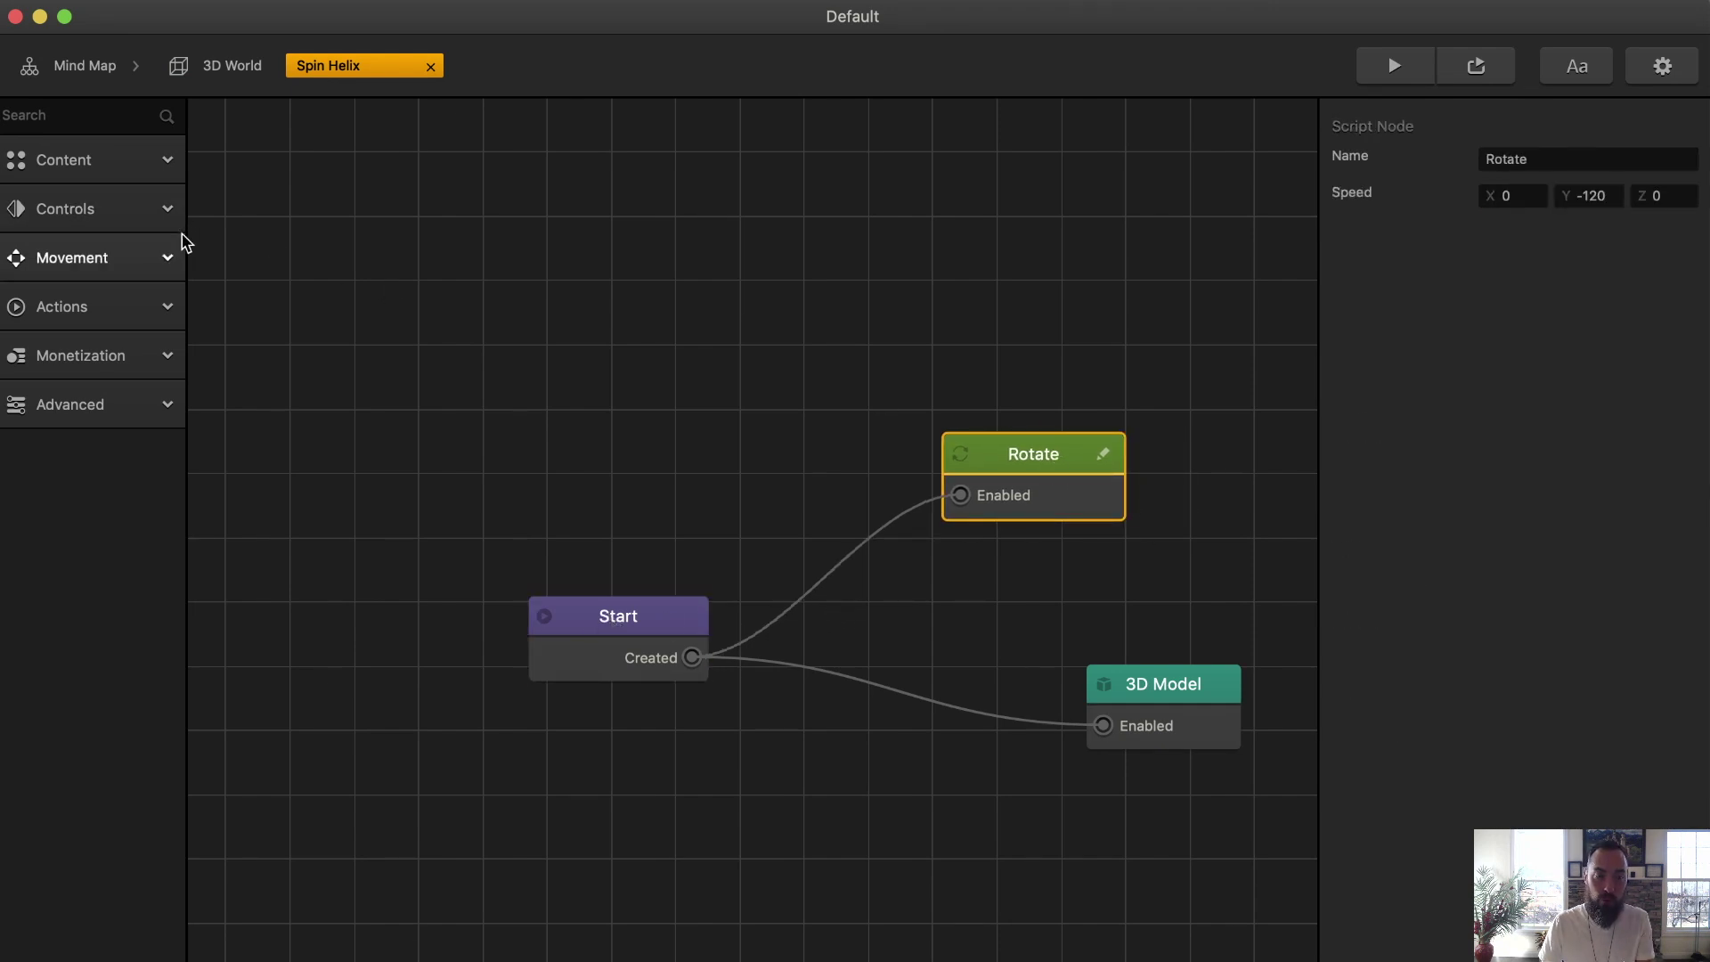
left_click_drag(1191, 720, 1051, 675)
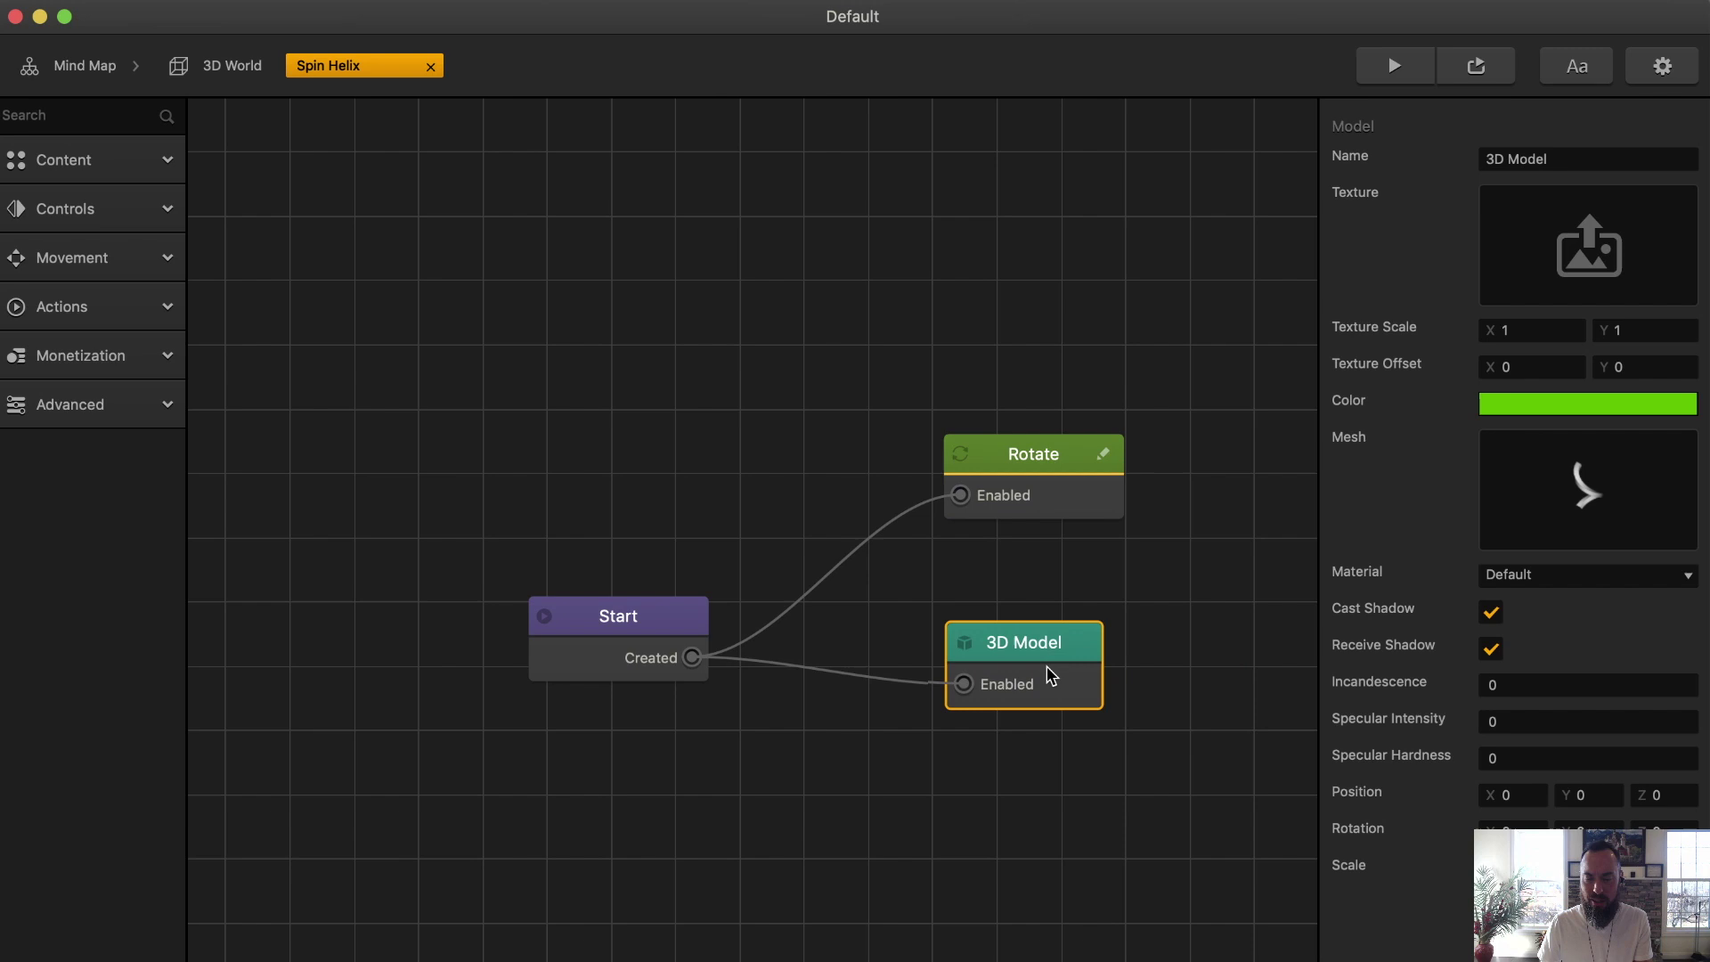
left_click(587, 666)
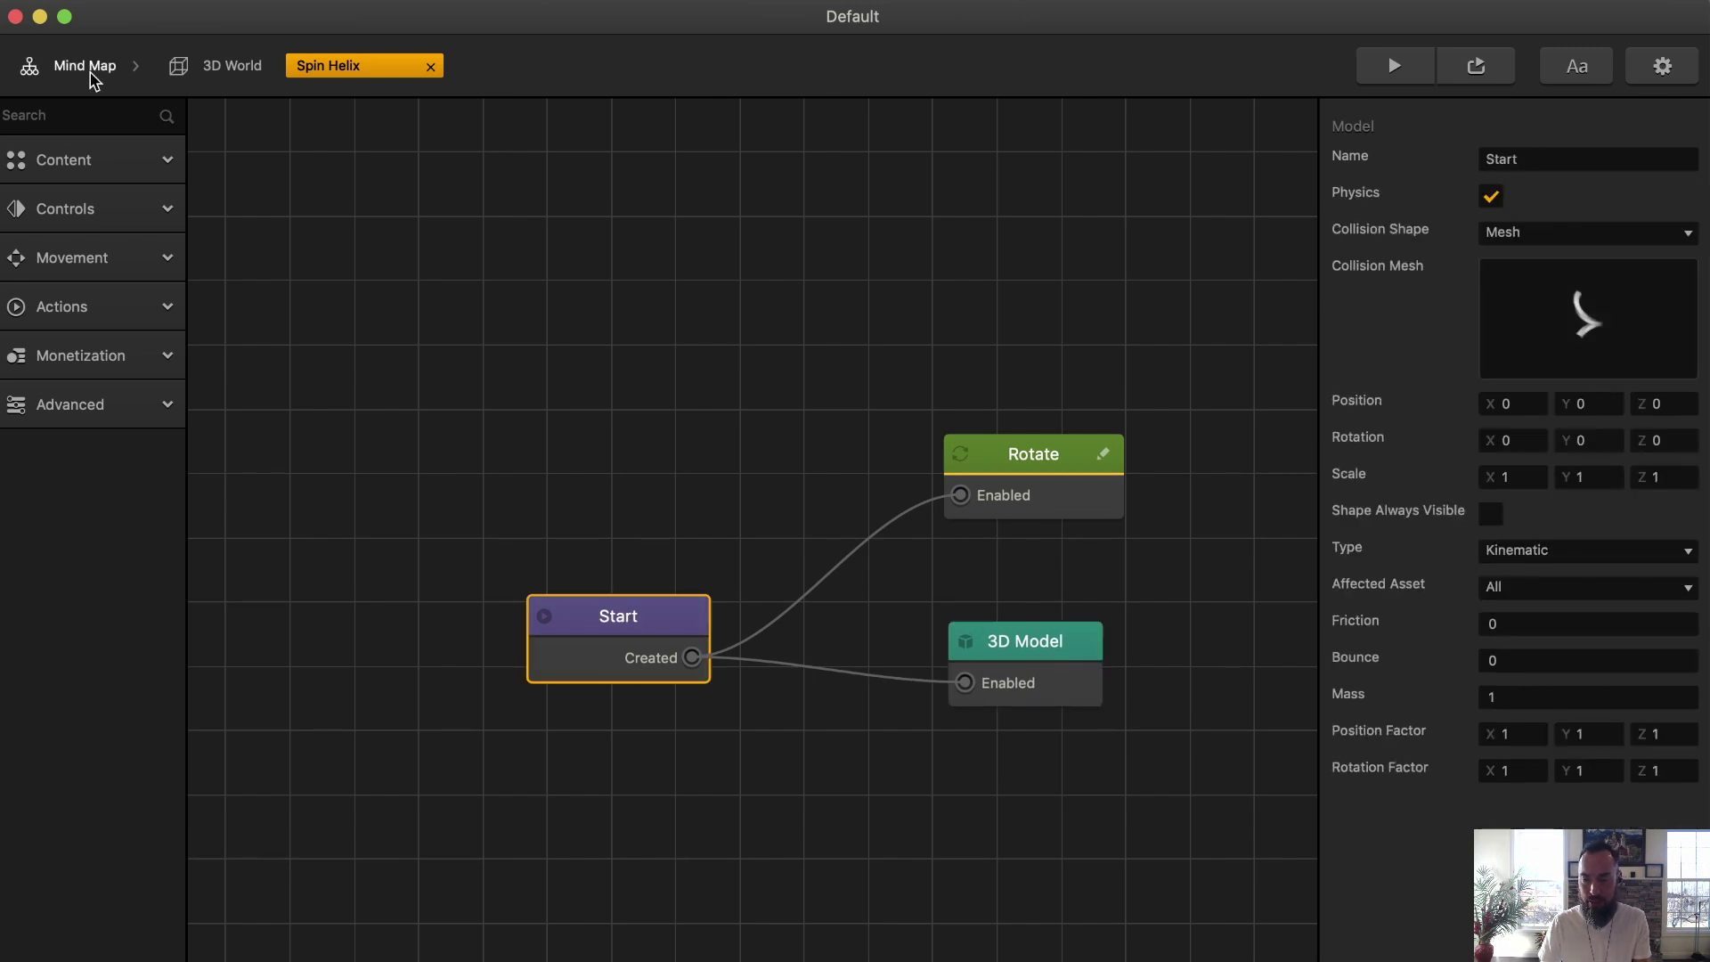
- In the 3D World, lower the ground below the spin helix to about Y -6.67 and preview the game
left_click(227, 65)
left_click_drag(963, 385, 917, 612)
left_click(864, 571)
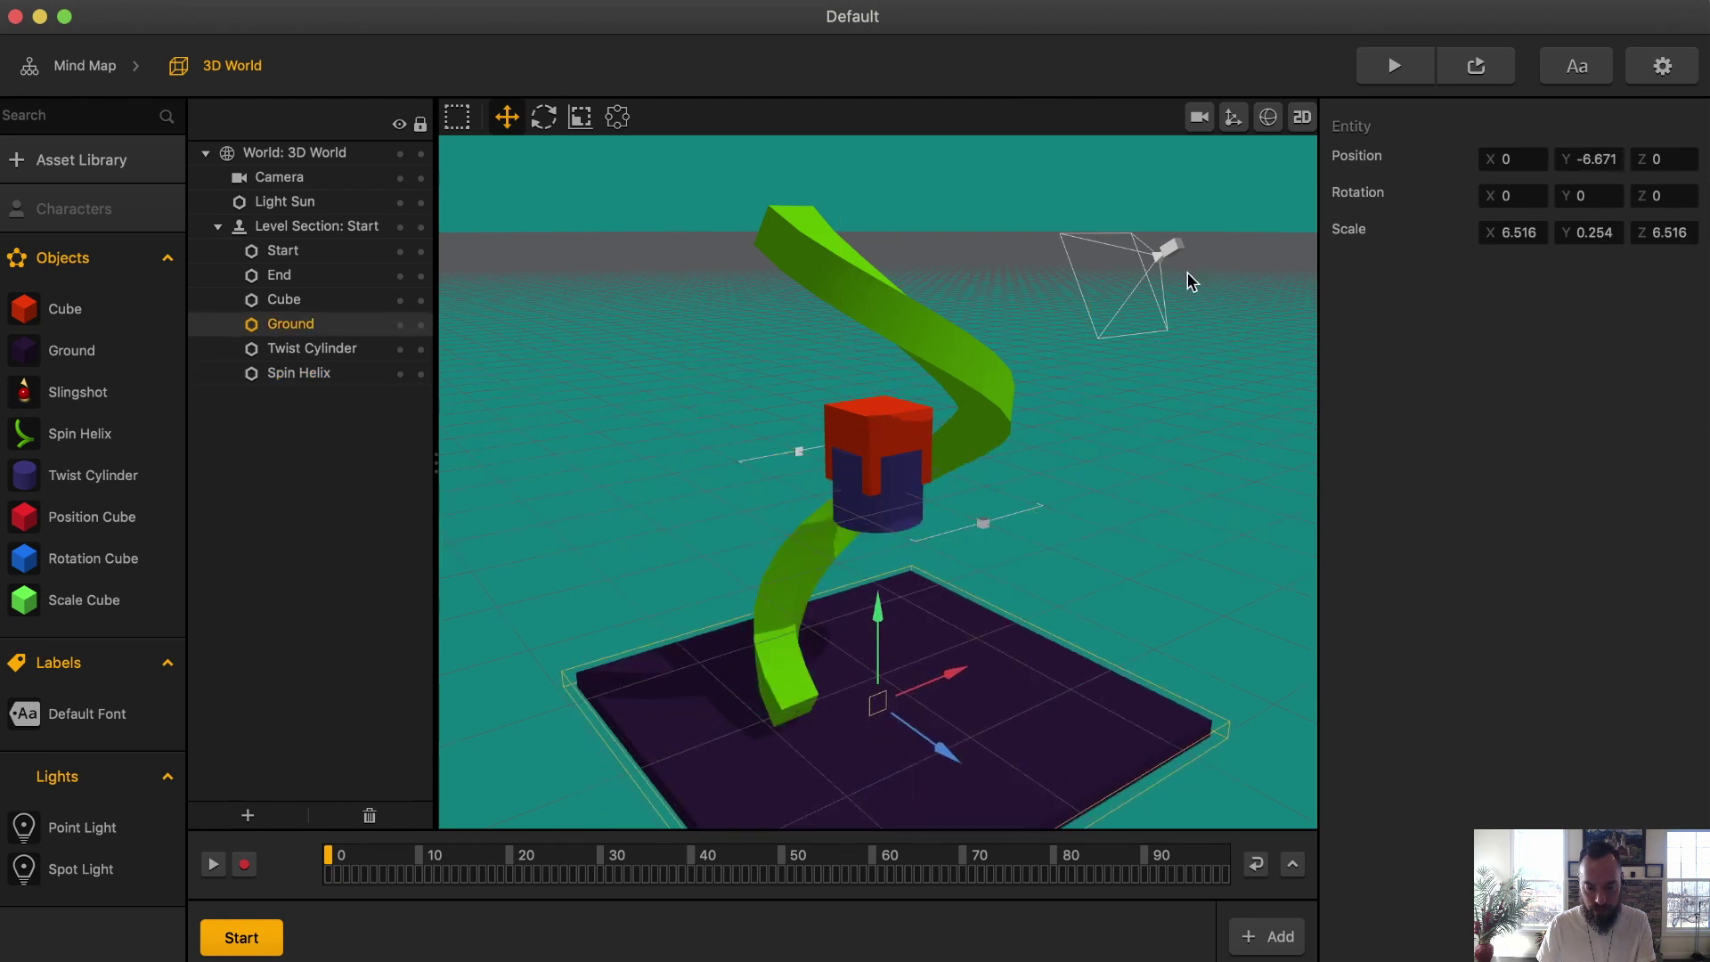
left_click(1395, 65)
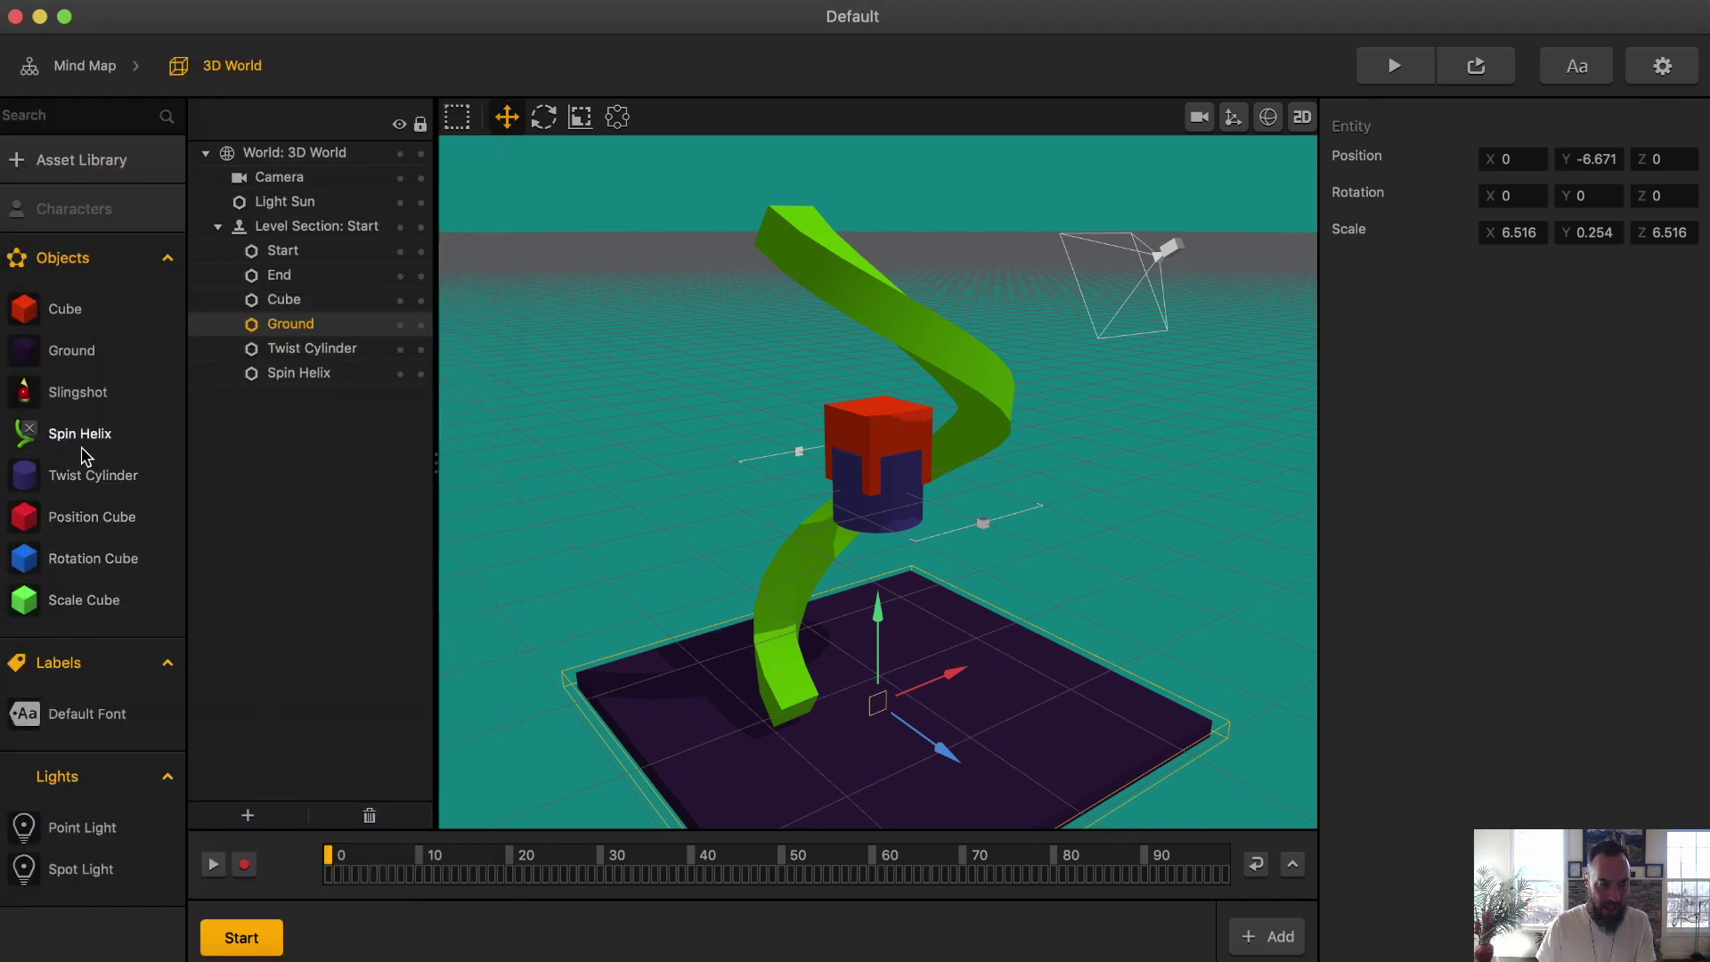
- Review the collision shape options of the Spin Helix's Start node, keeping Mesh selected
double_click(82, 446)
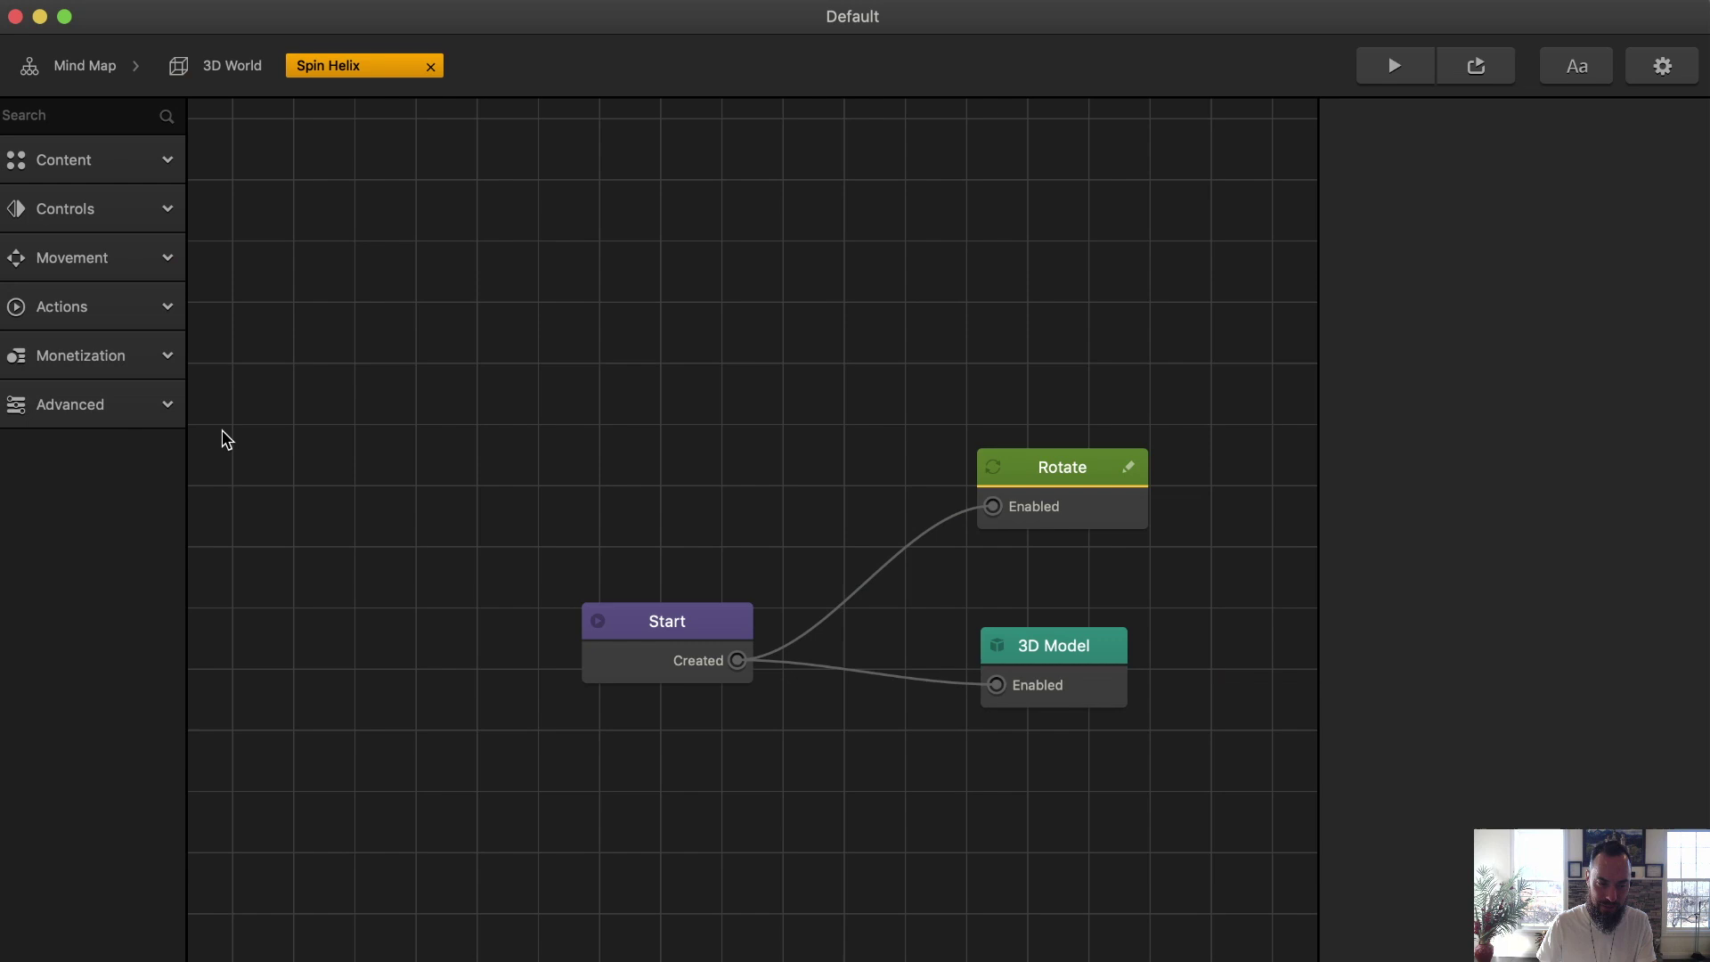
left_click(643, 651)
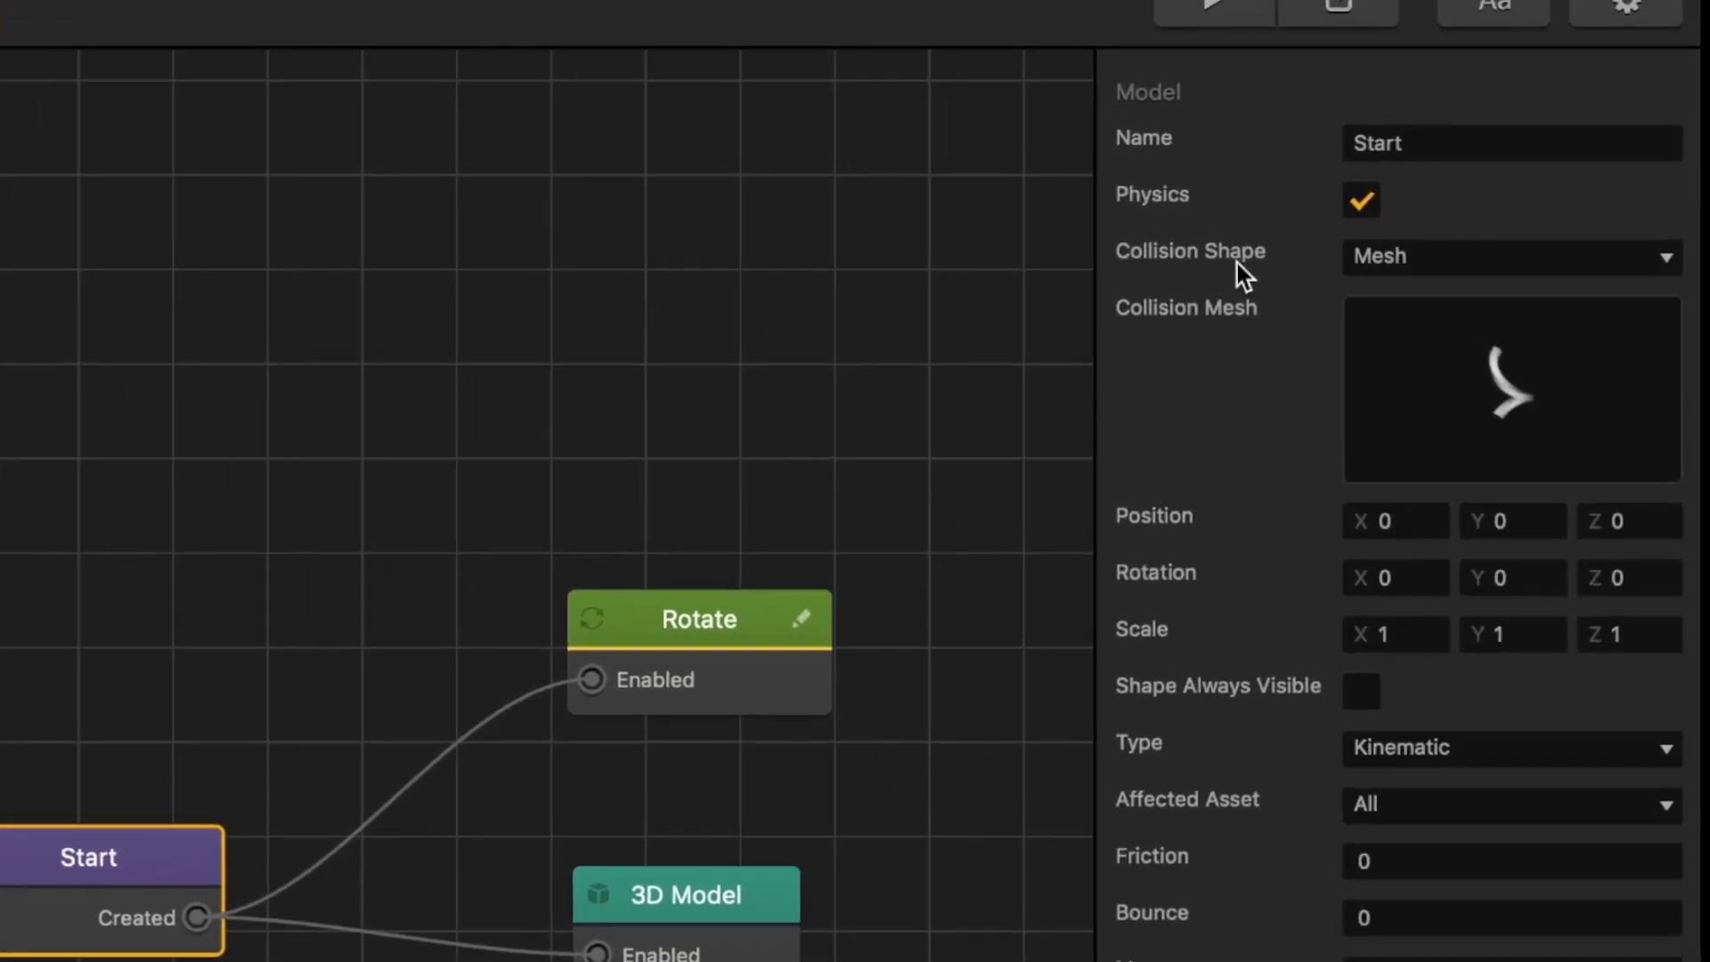
mouse_move(1414, 380)
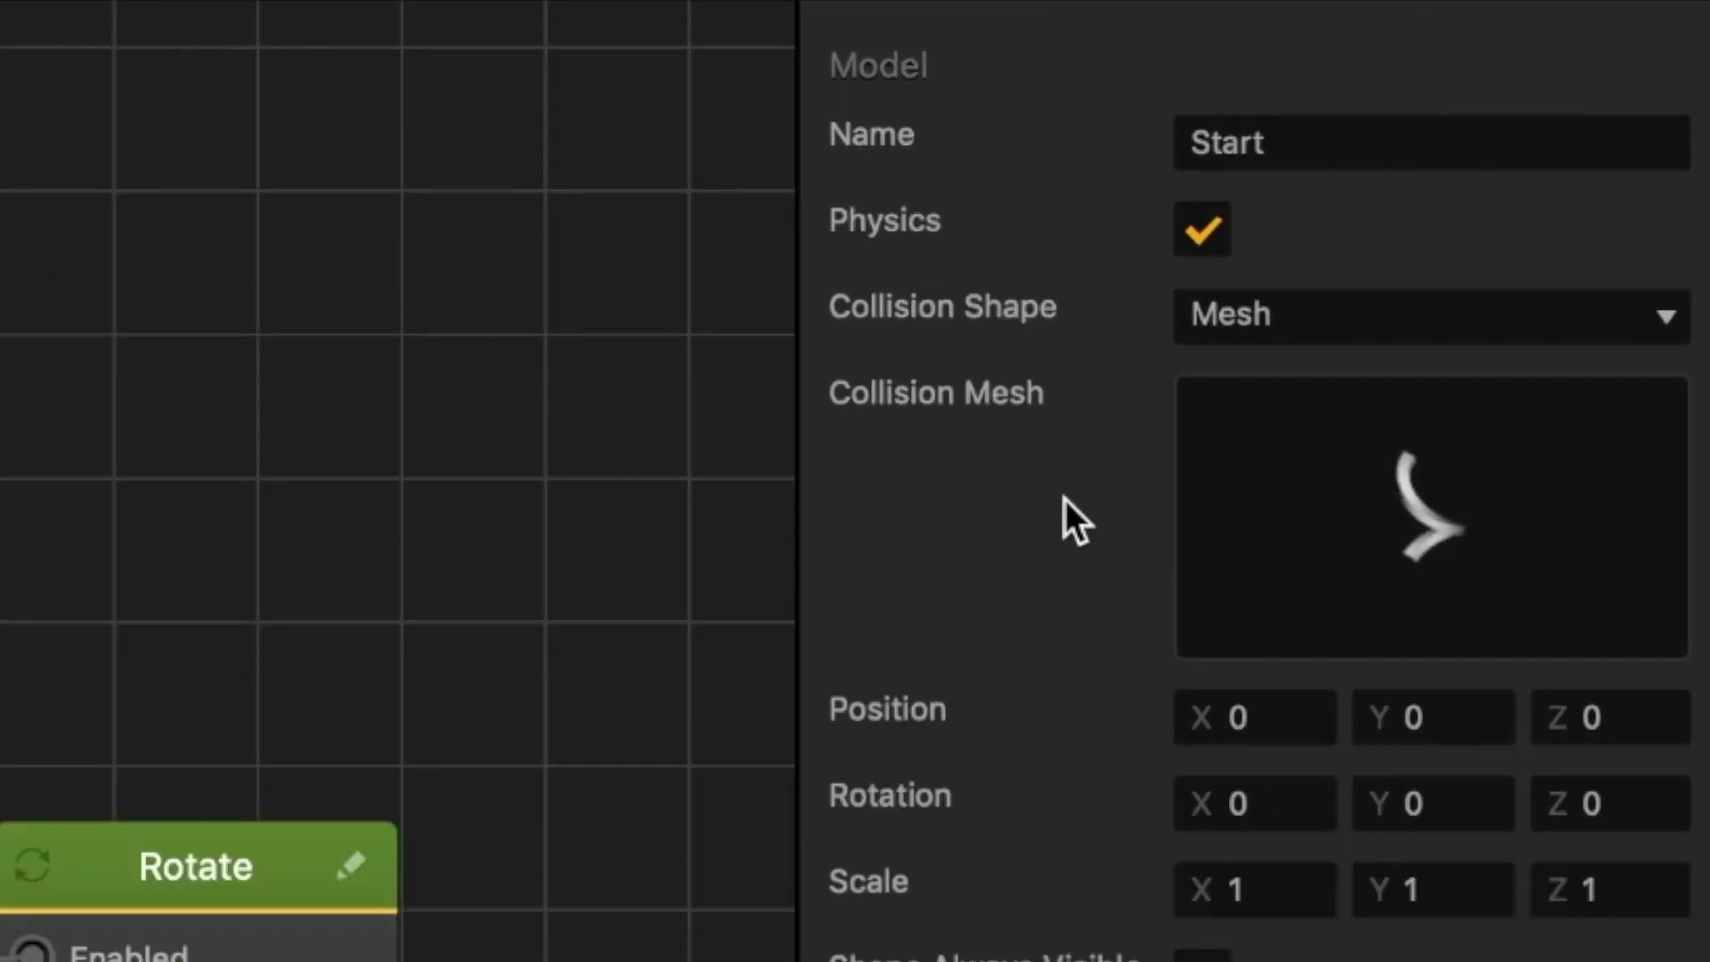
left_click(1239, 321)
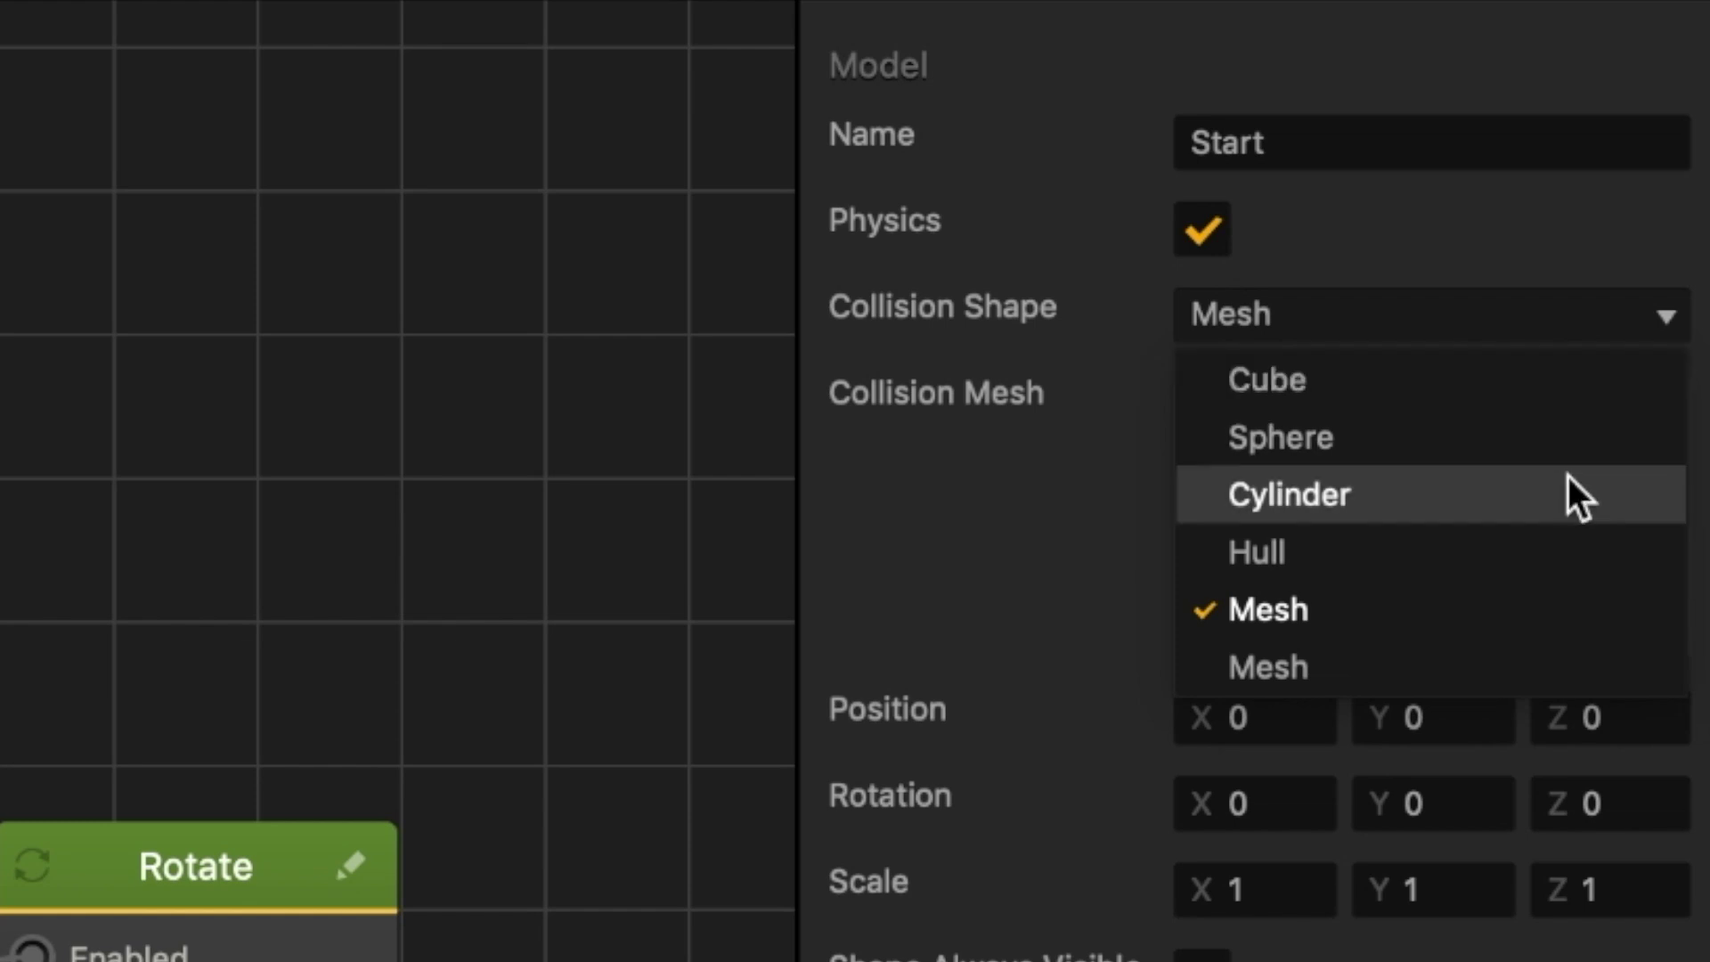
left_click(1446, 615)
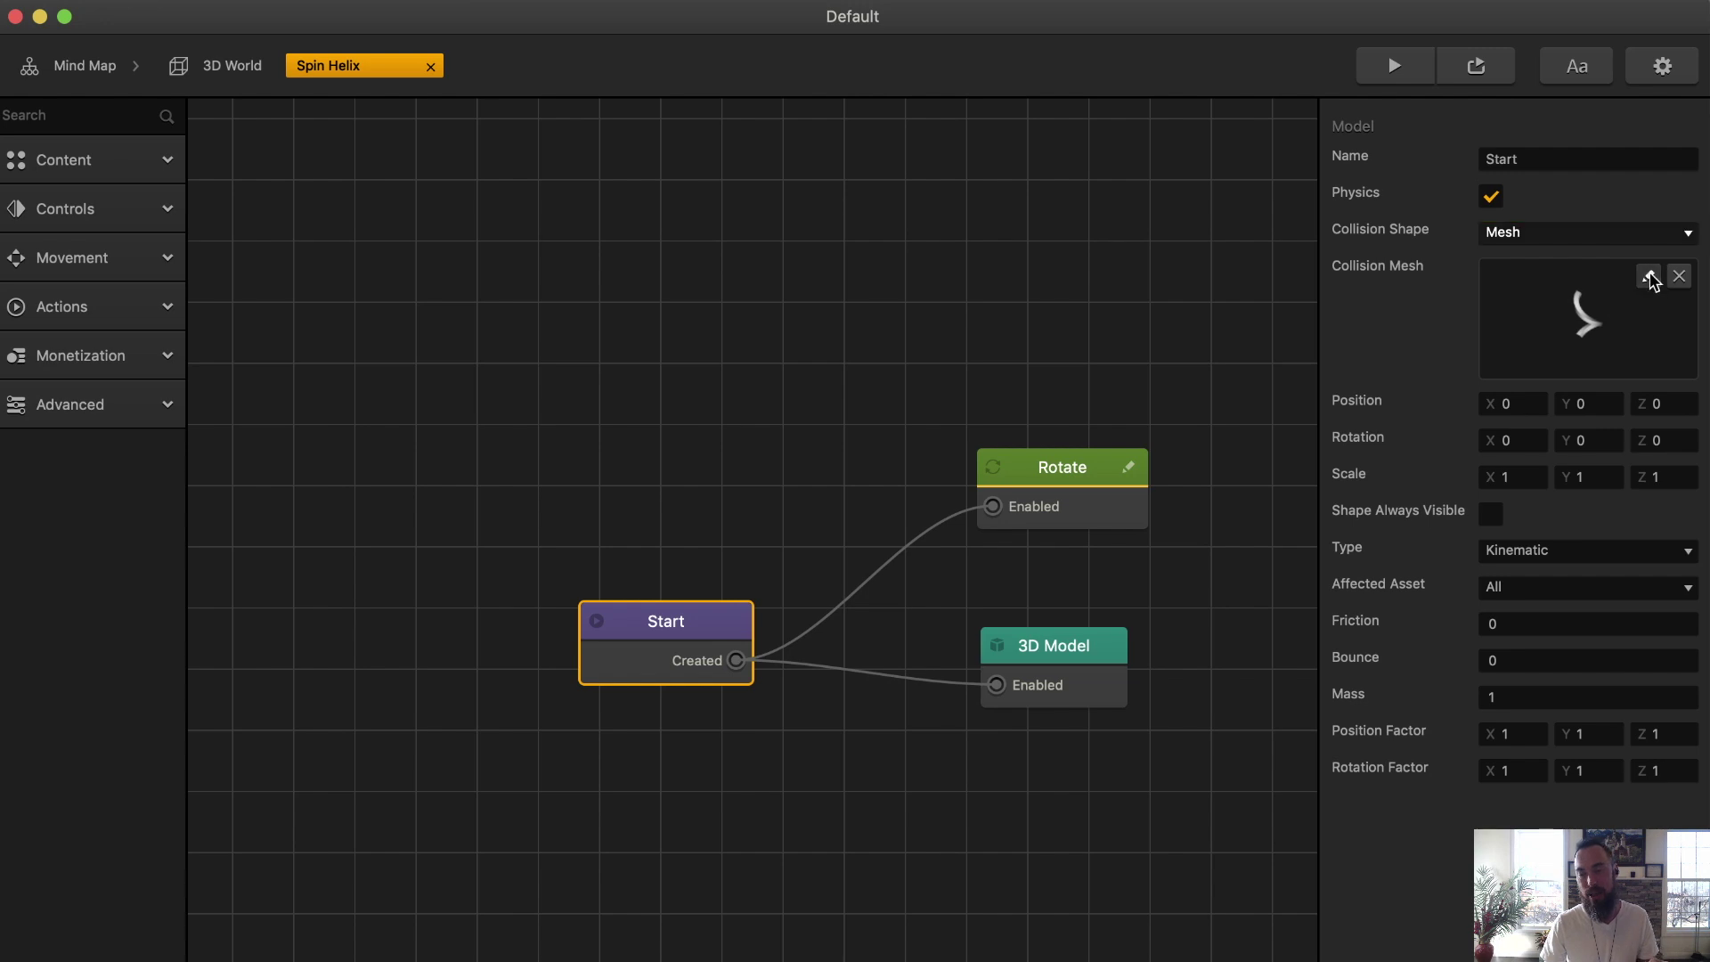
- Open the Start node's collision mesh in the Mesh Manager, view helix_left.obj, and save
left_click(1649, 277)
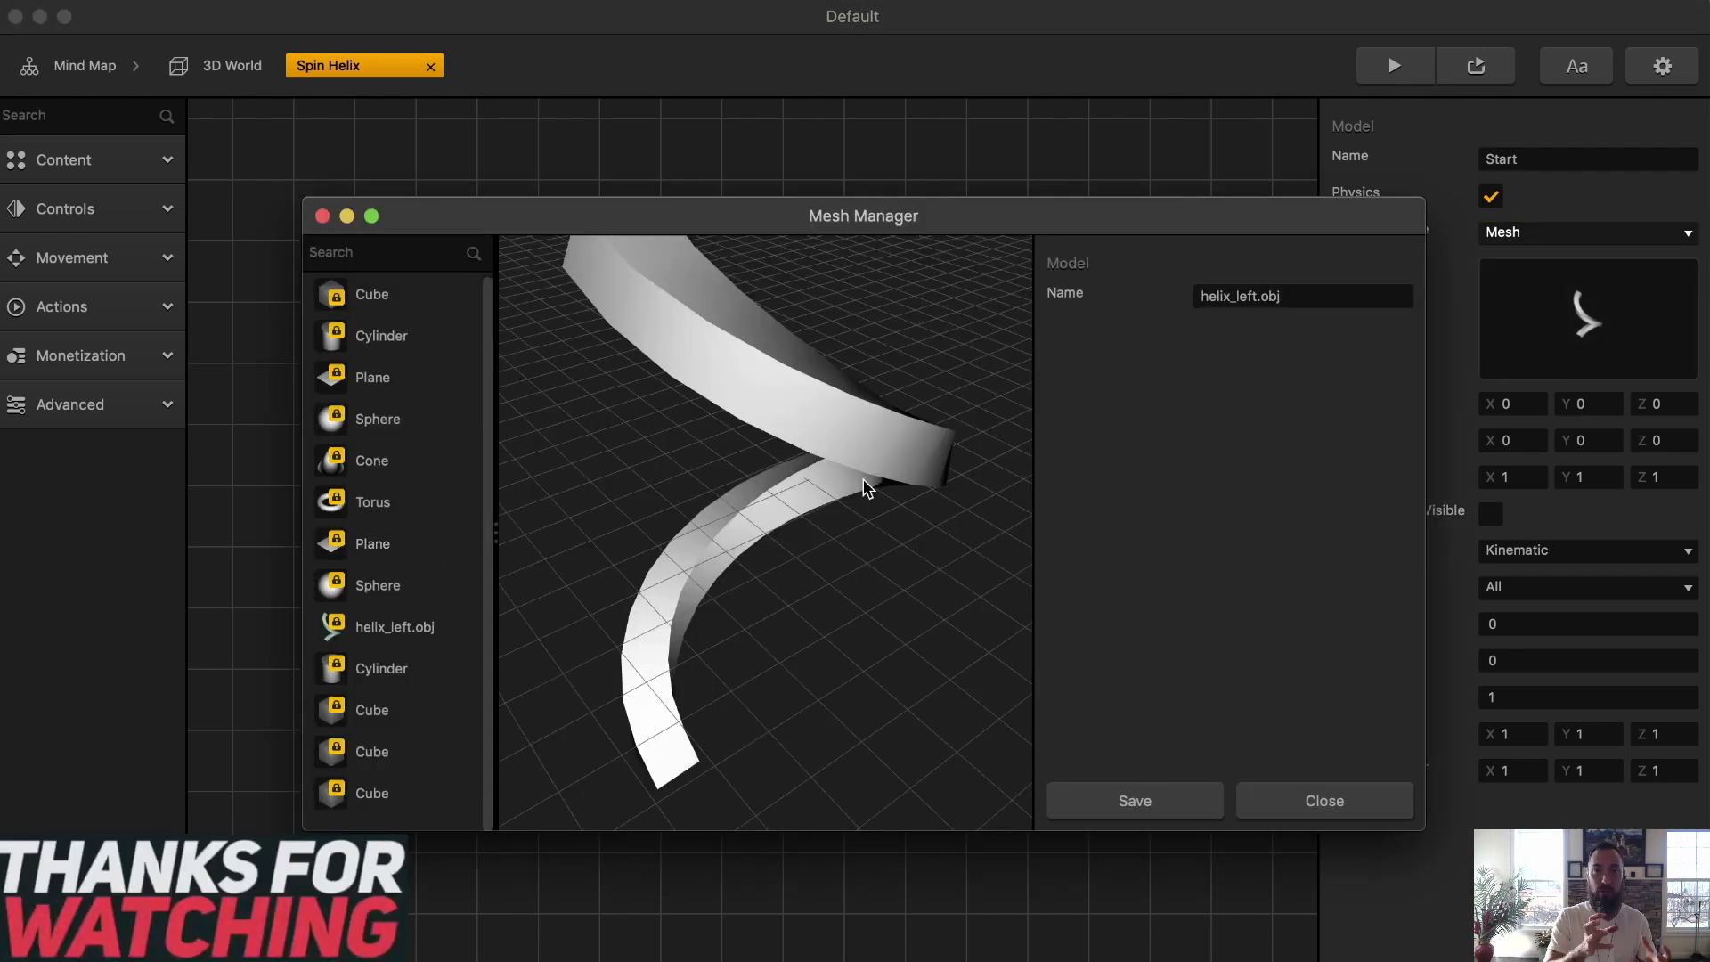
left_click(1160, 801)
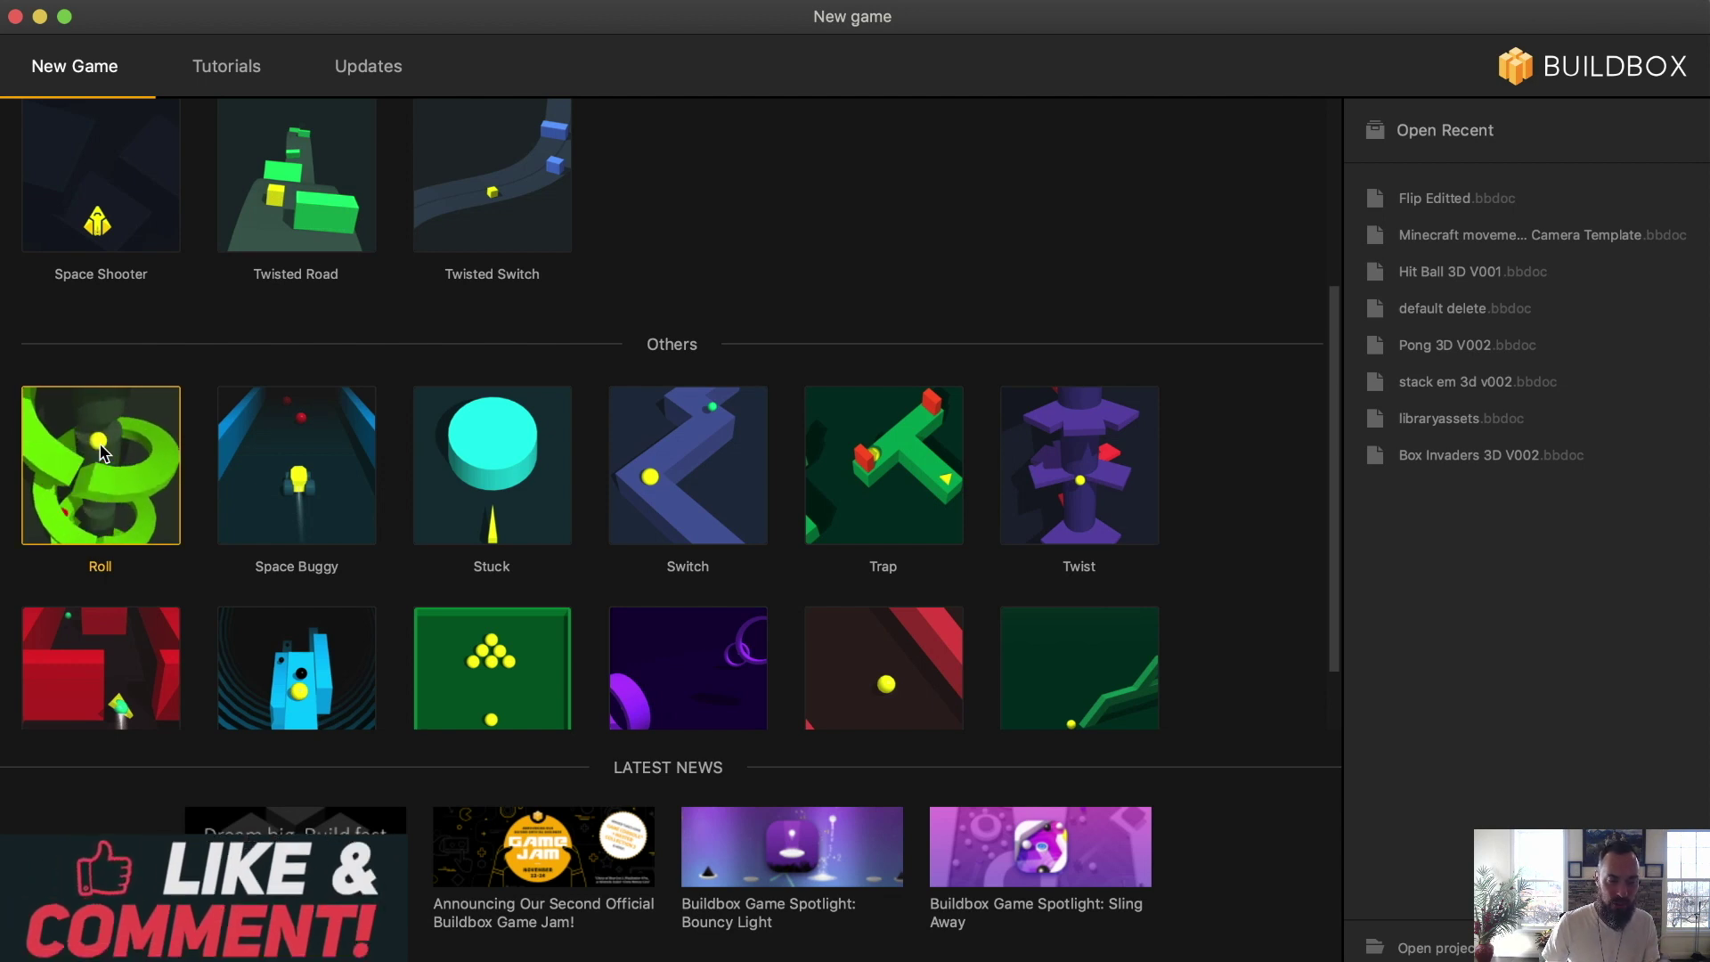
- Open the Roll game template and delete the cones from the helix in level section 1
left_click(101, 452)
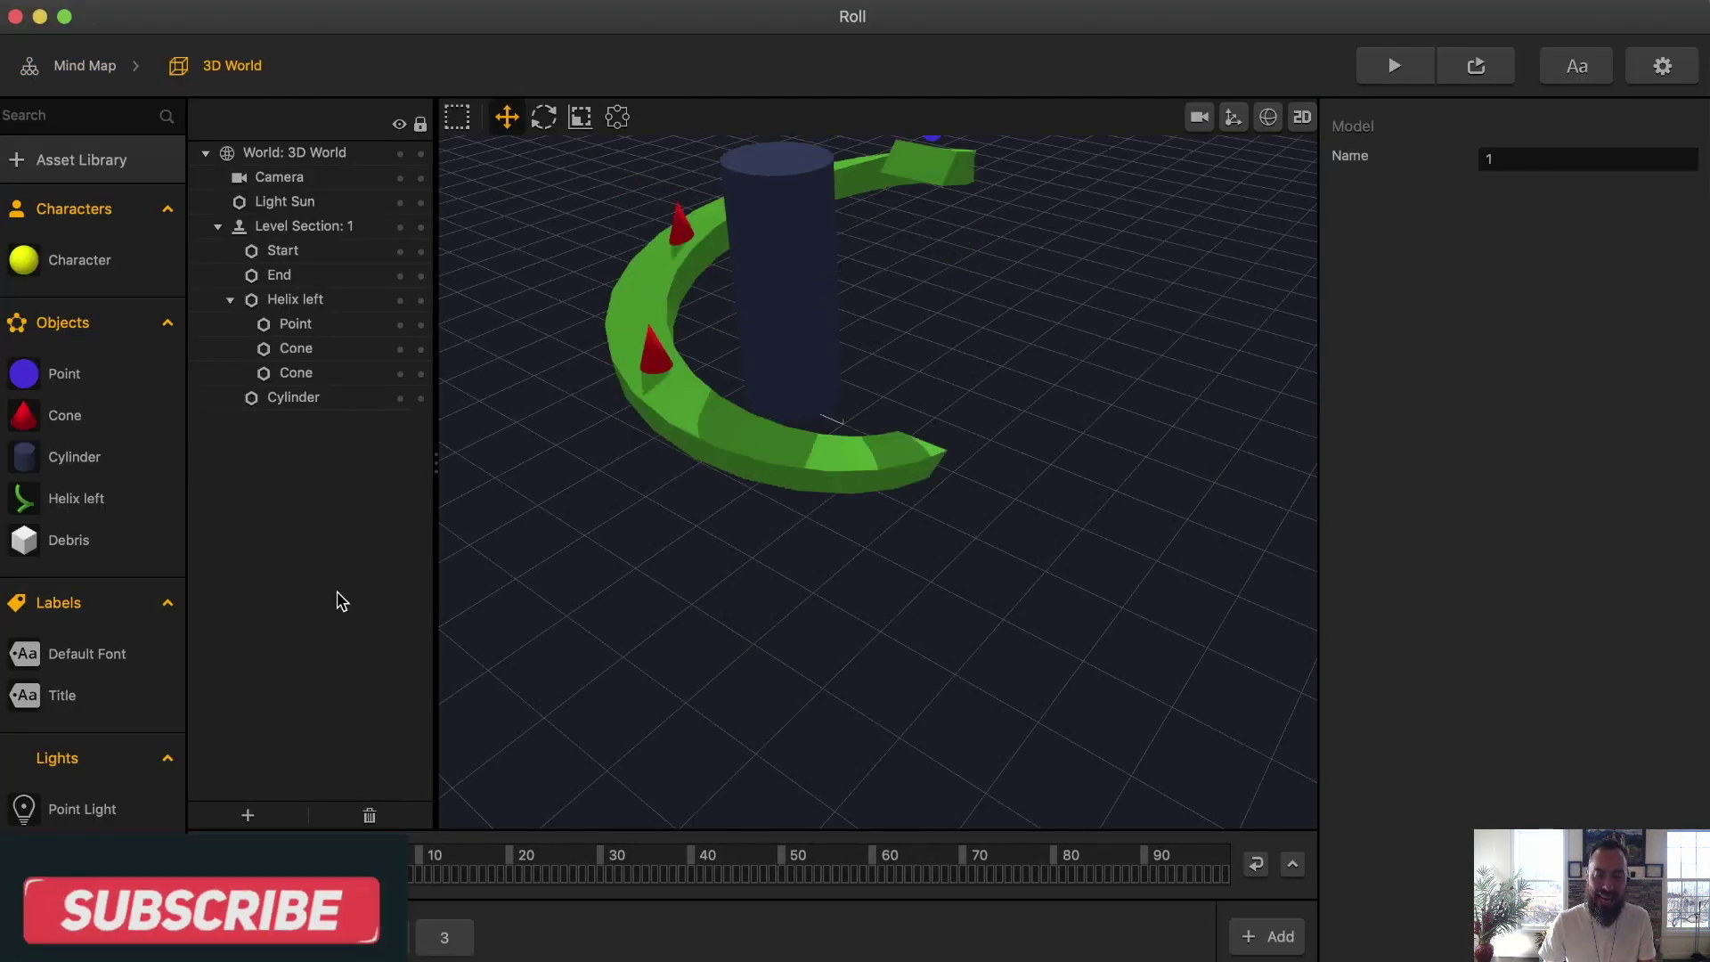
left_click(307, 375)
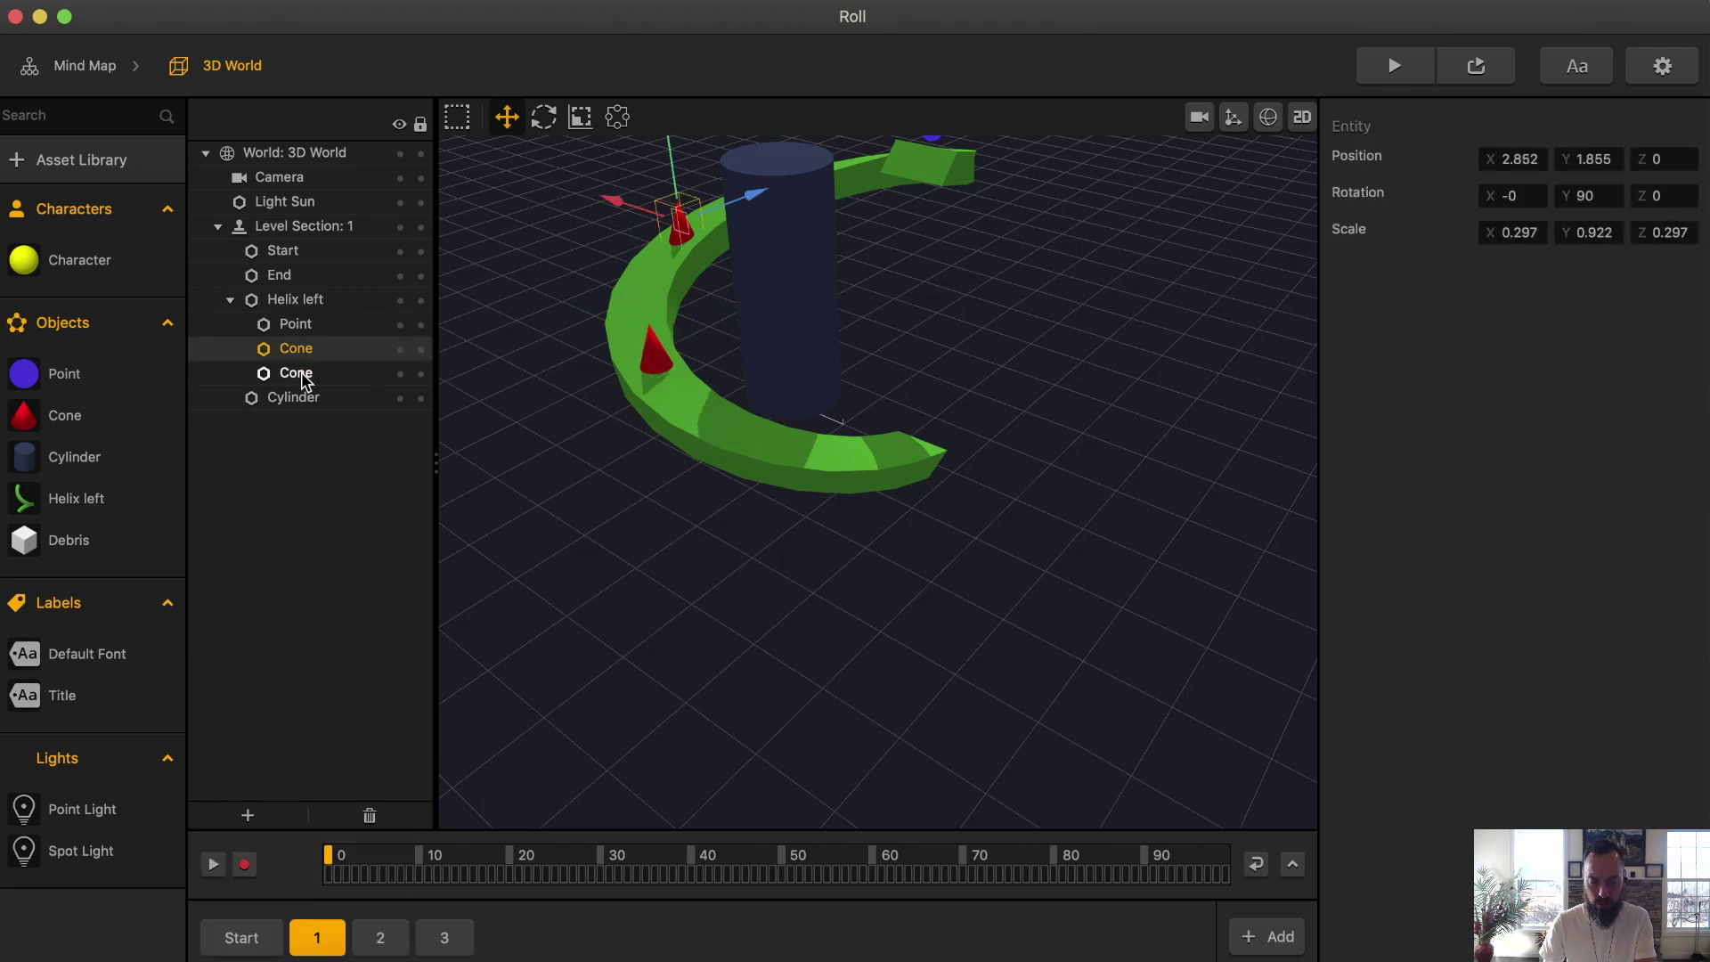
key("Delete")
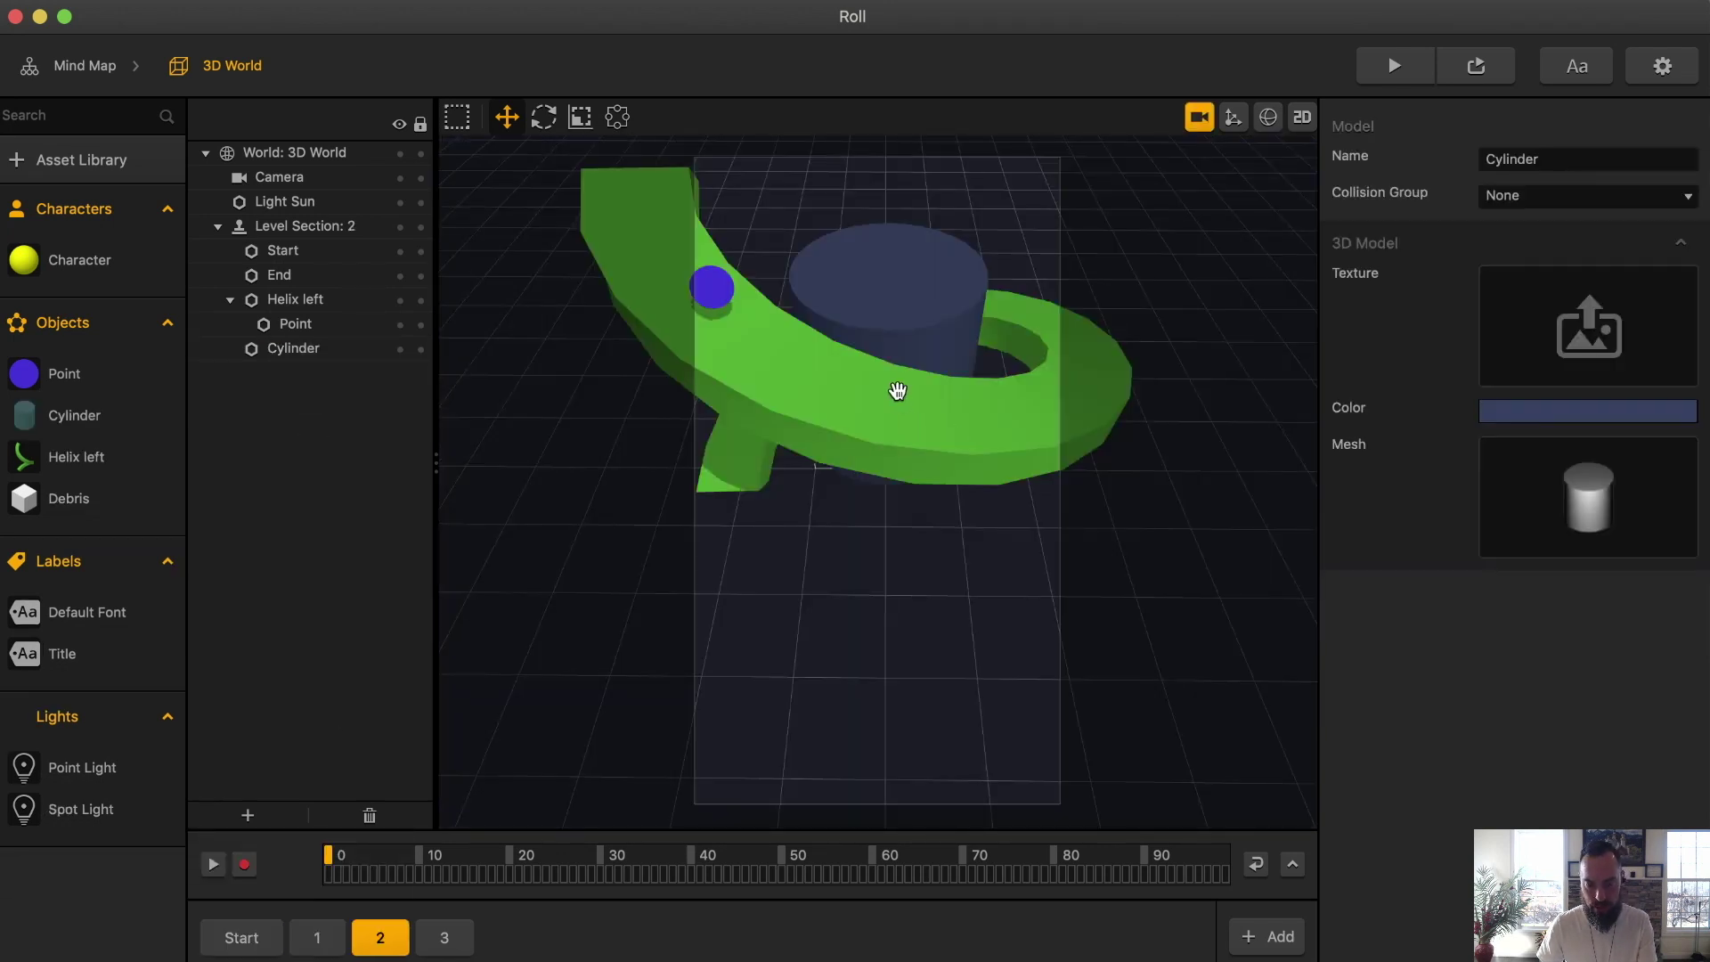
- Play the Roll game in the preview with collision outlines shown, rolling the ball down the helix
scroll(898, 391, "down", 5)
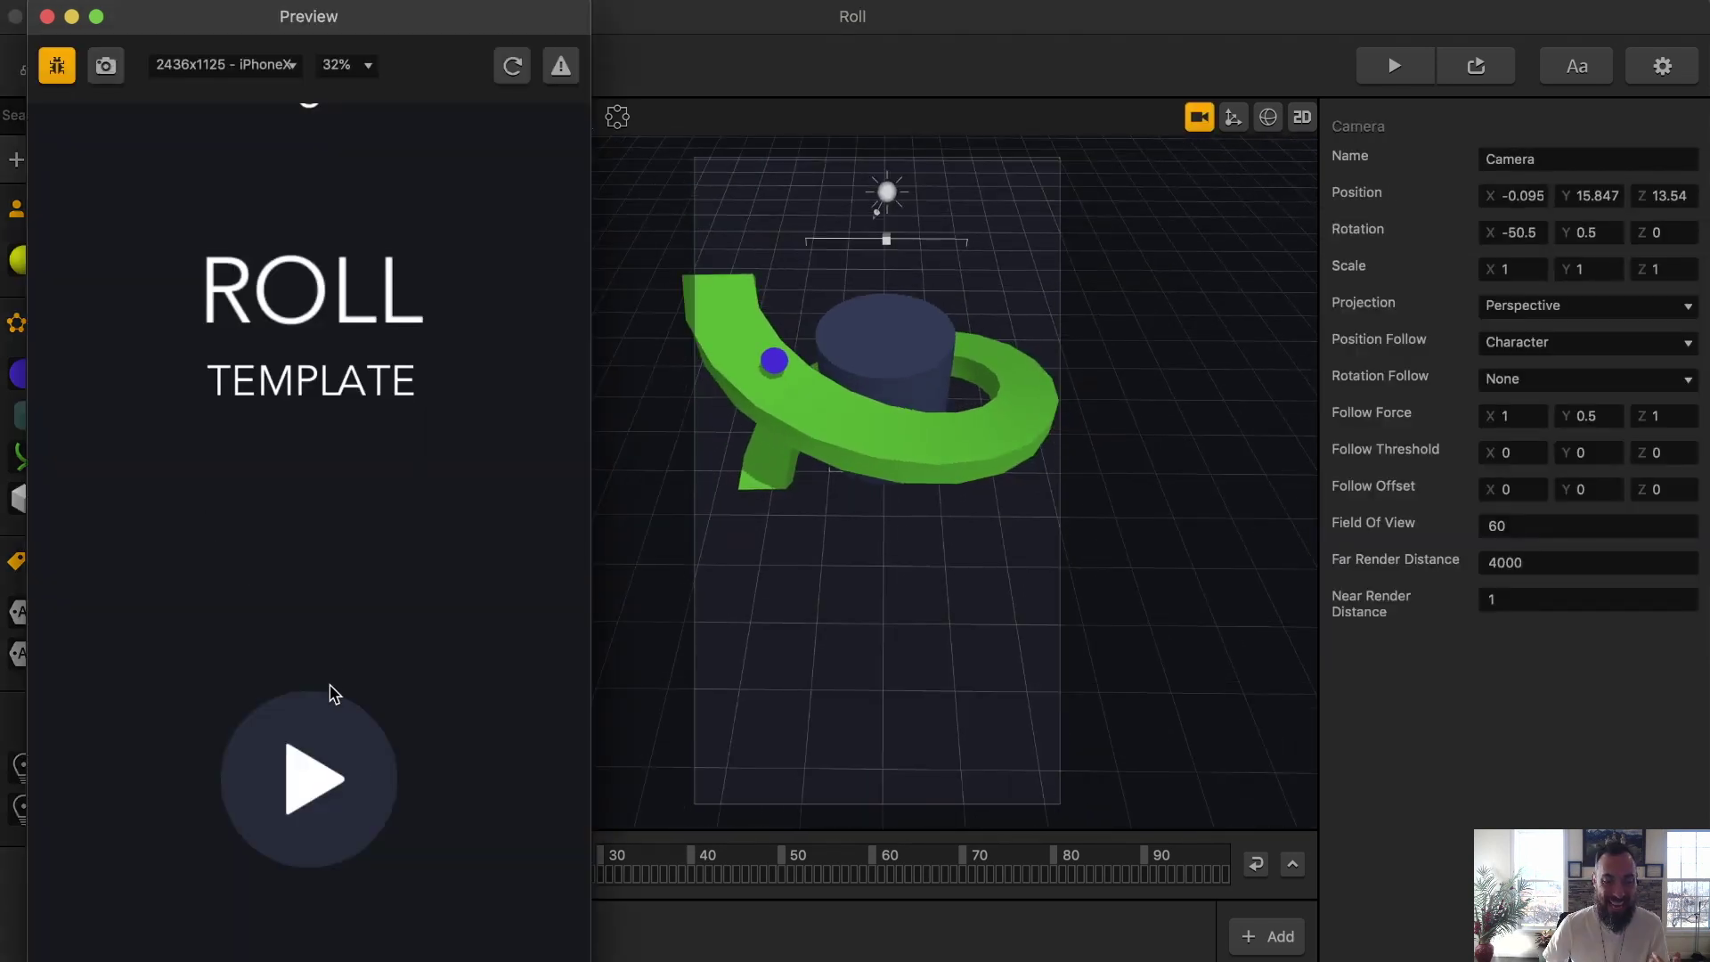
left_click(356, 767)
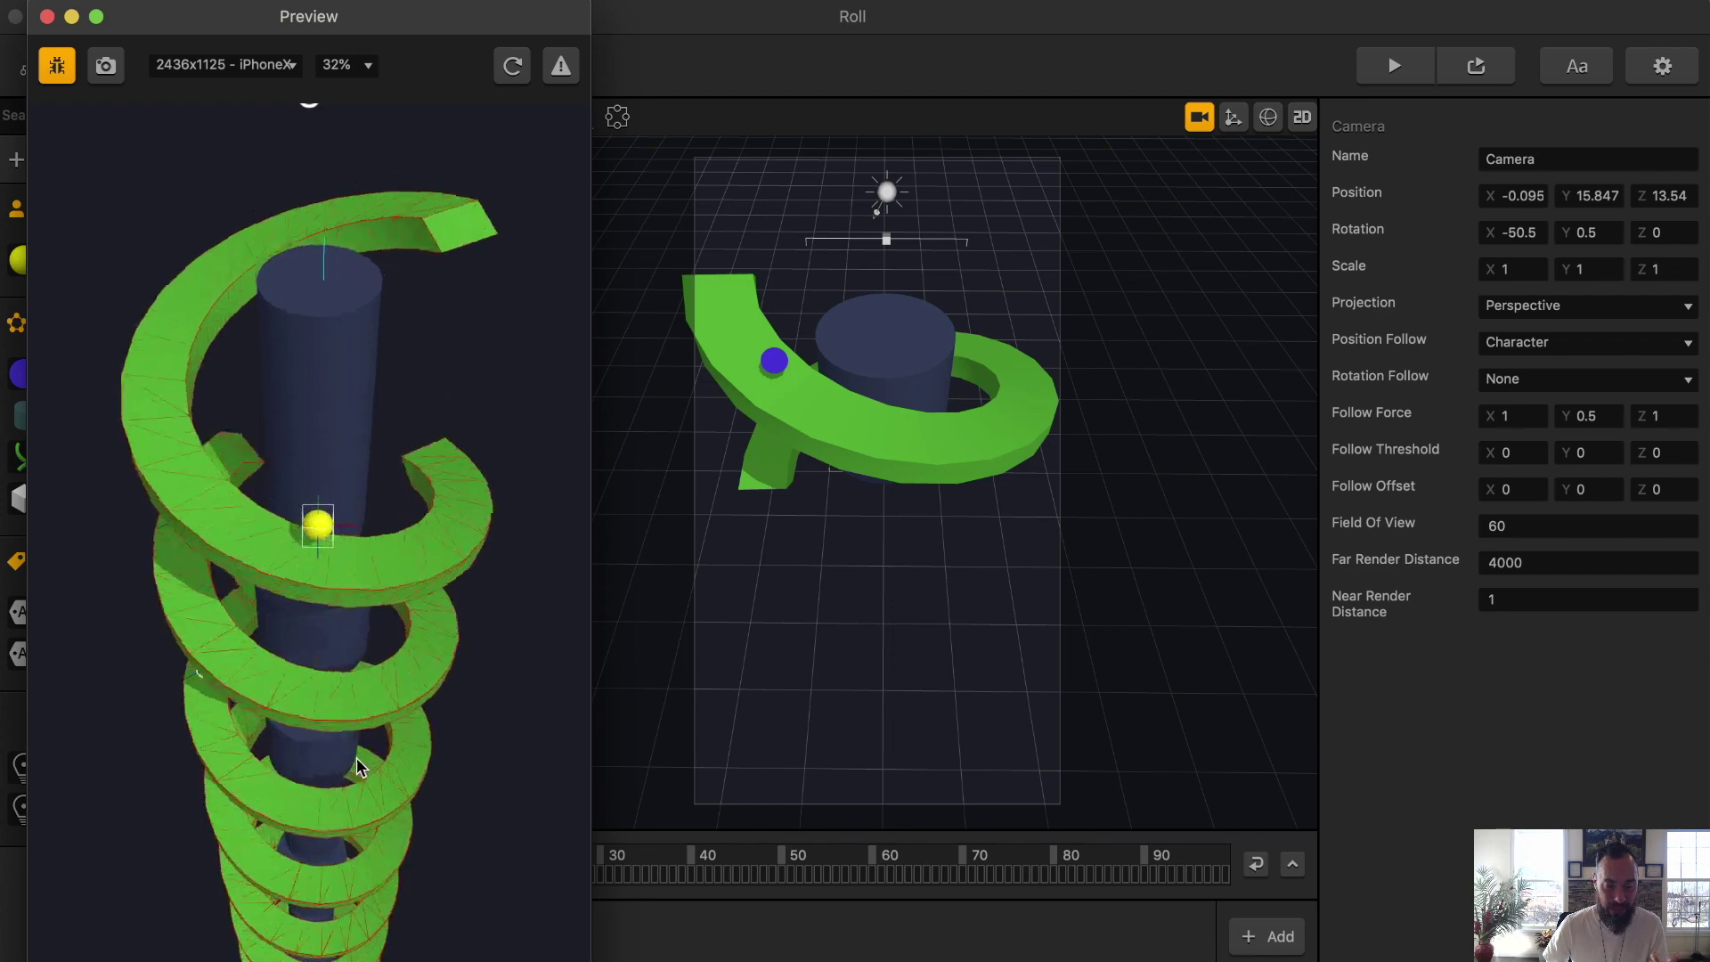
left_click_drag(222, 386, 253, 592)
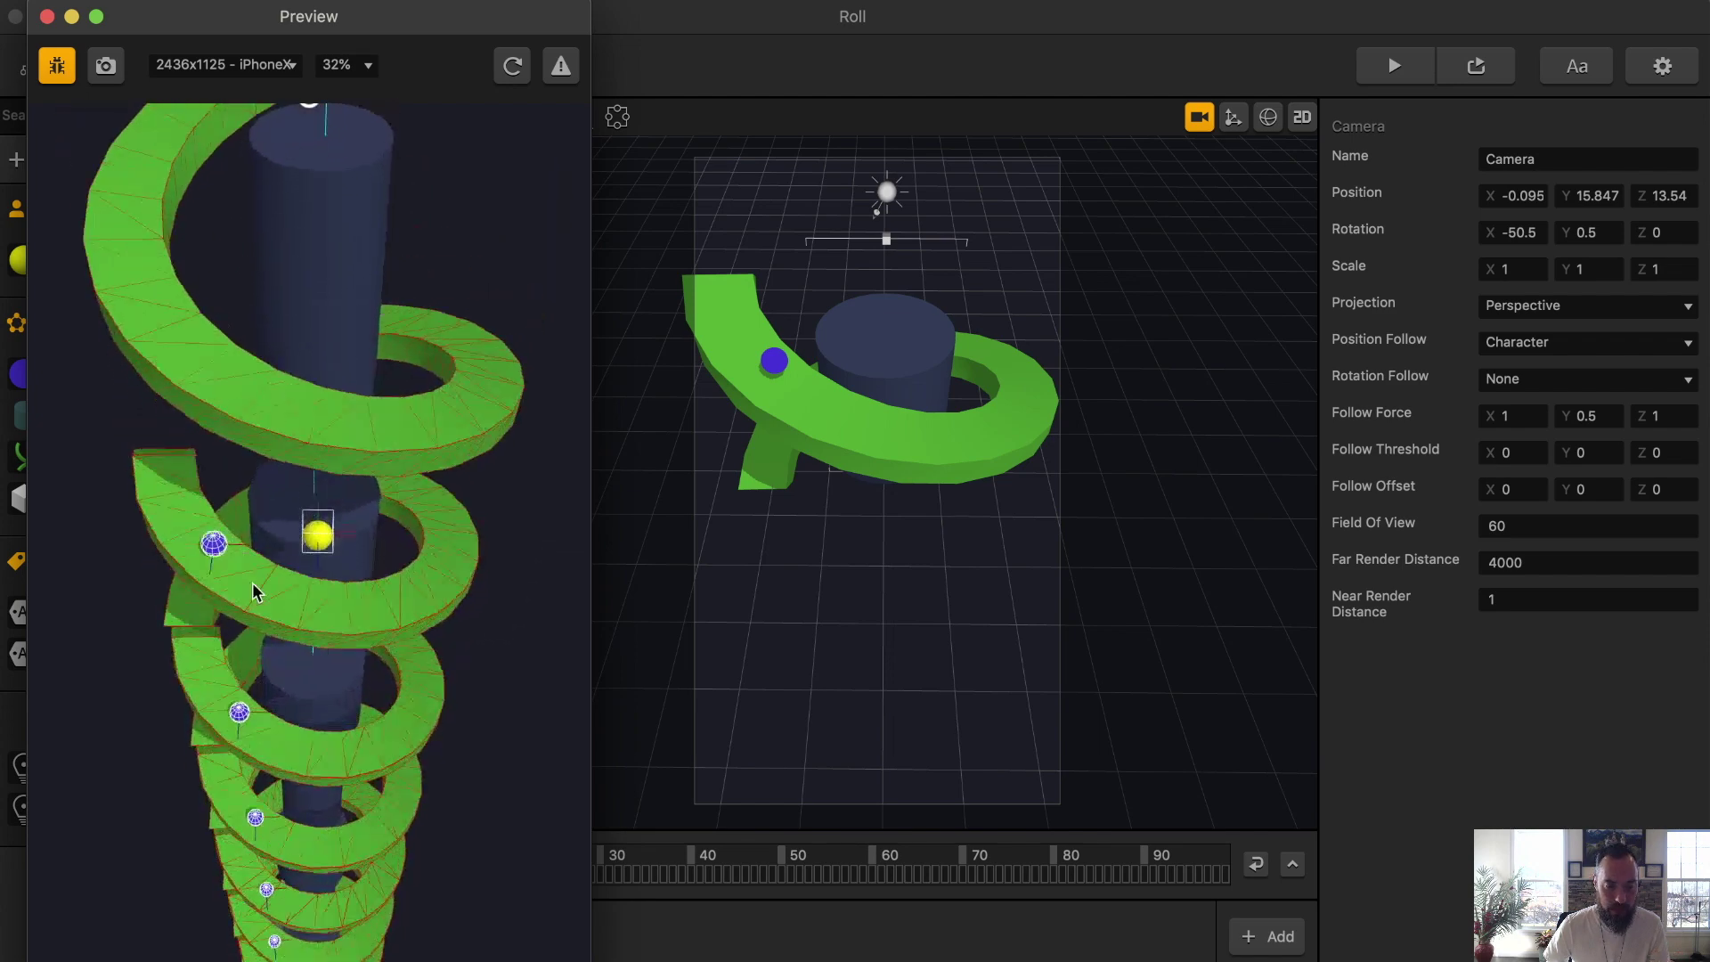
left_click_drag(345, 18, 474, 13)
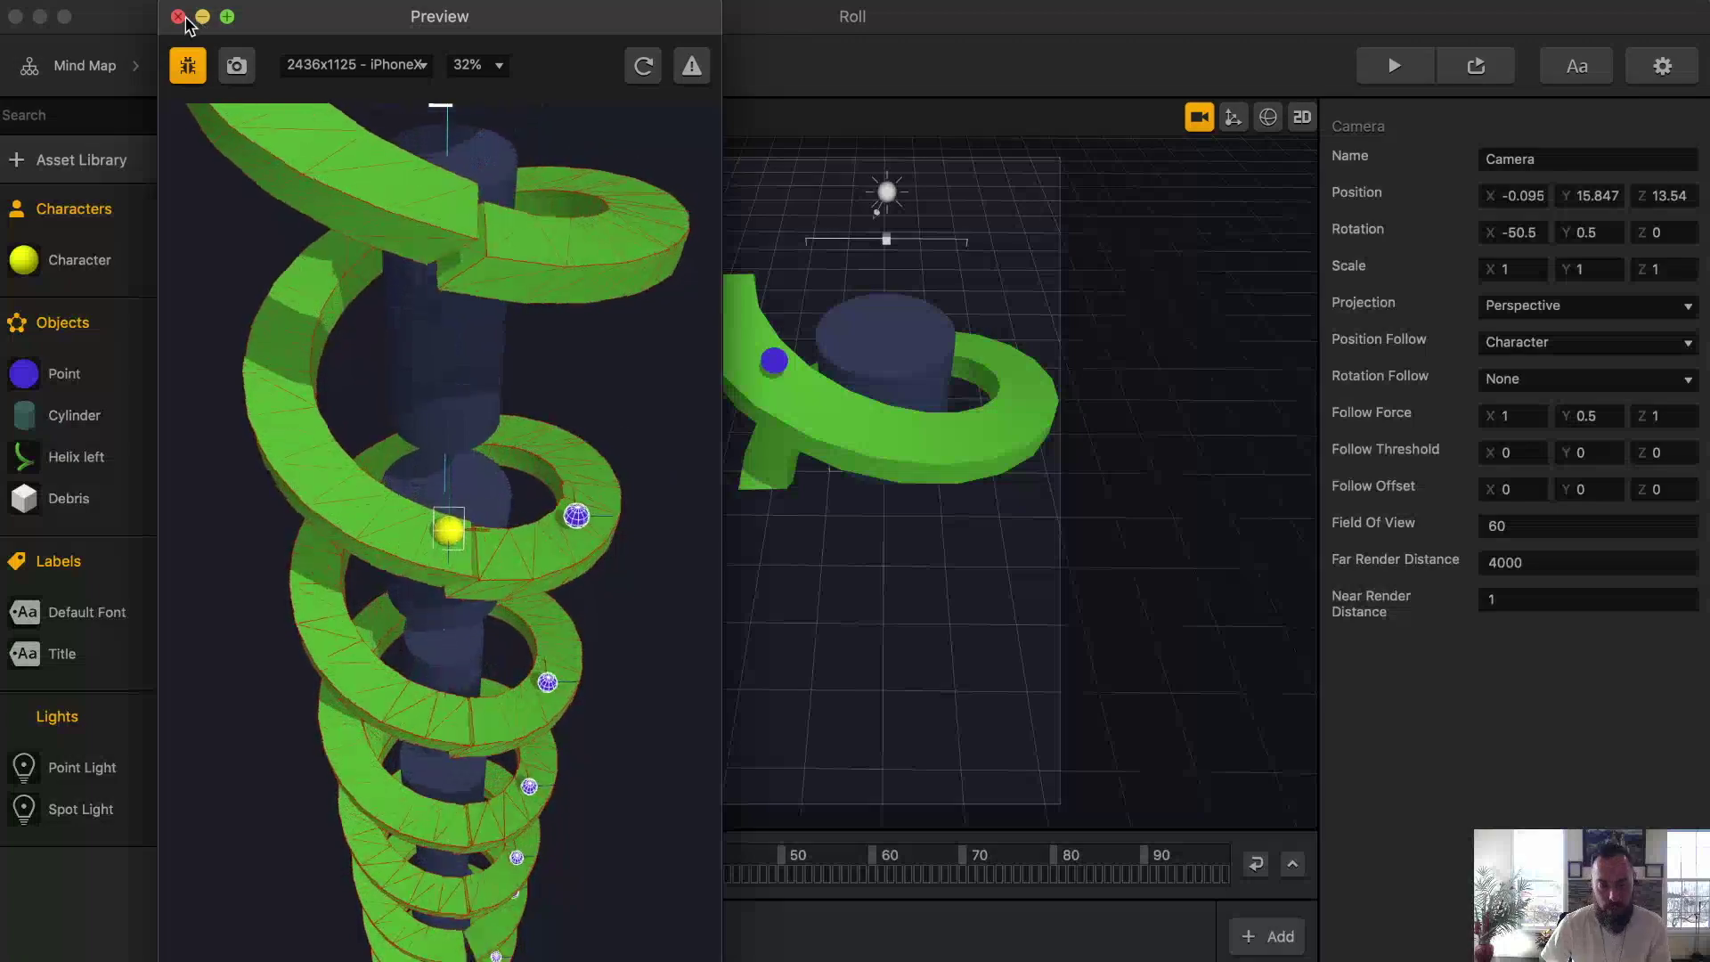
- Set the speed of Helix left's Rotate node to X 120, Y 120, Z 120 and test the game in the preview
double_click(89, 456)
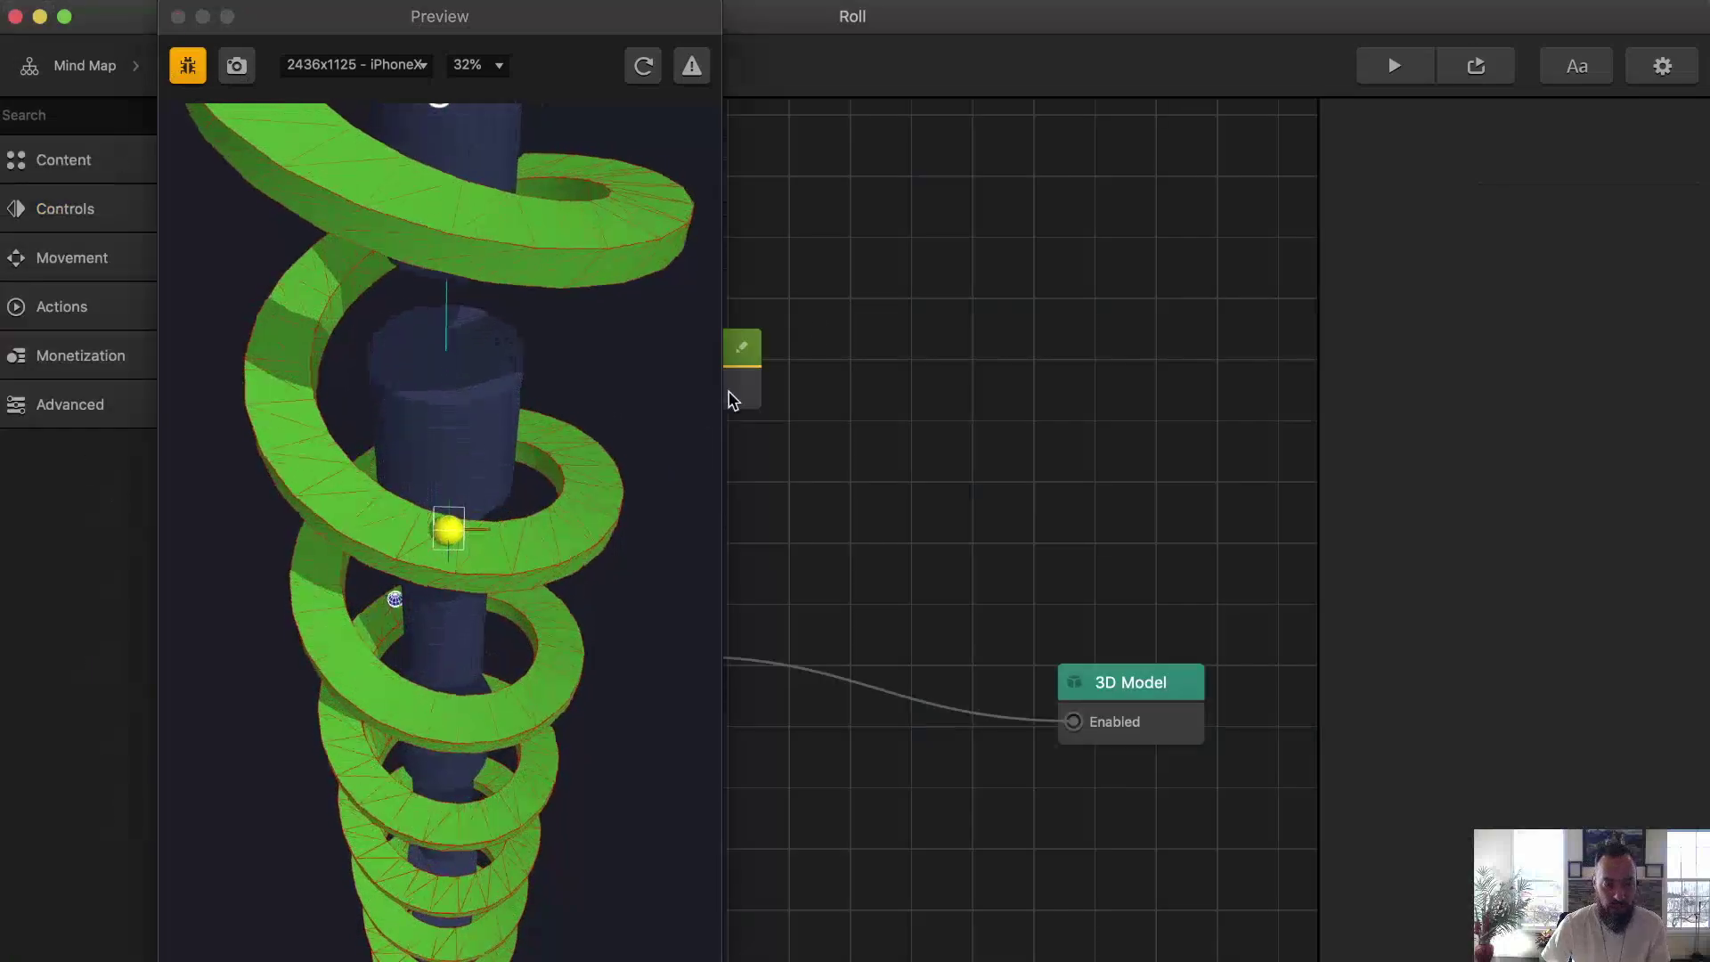
left_click_drag(572, 18, 1180, 18)
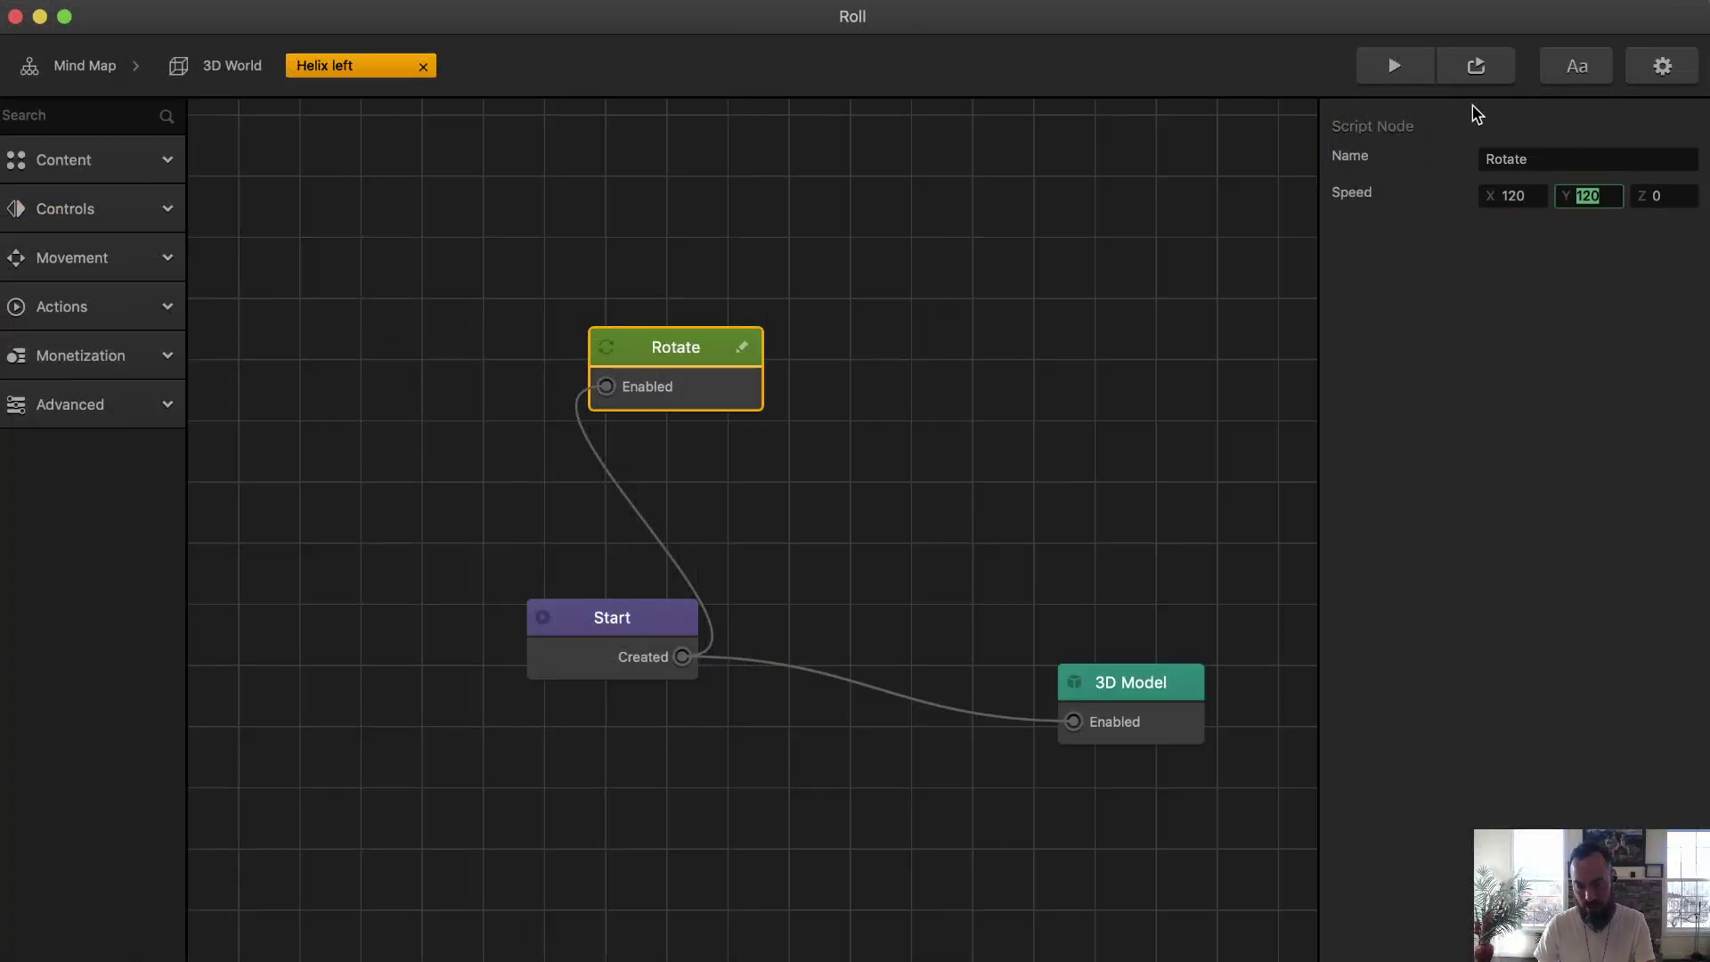
key("super+r")
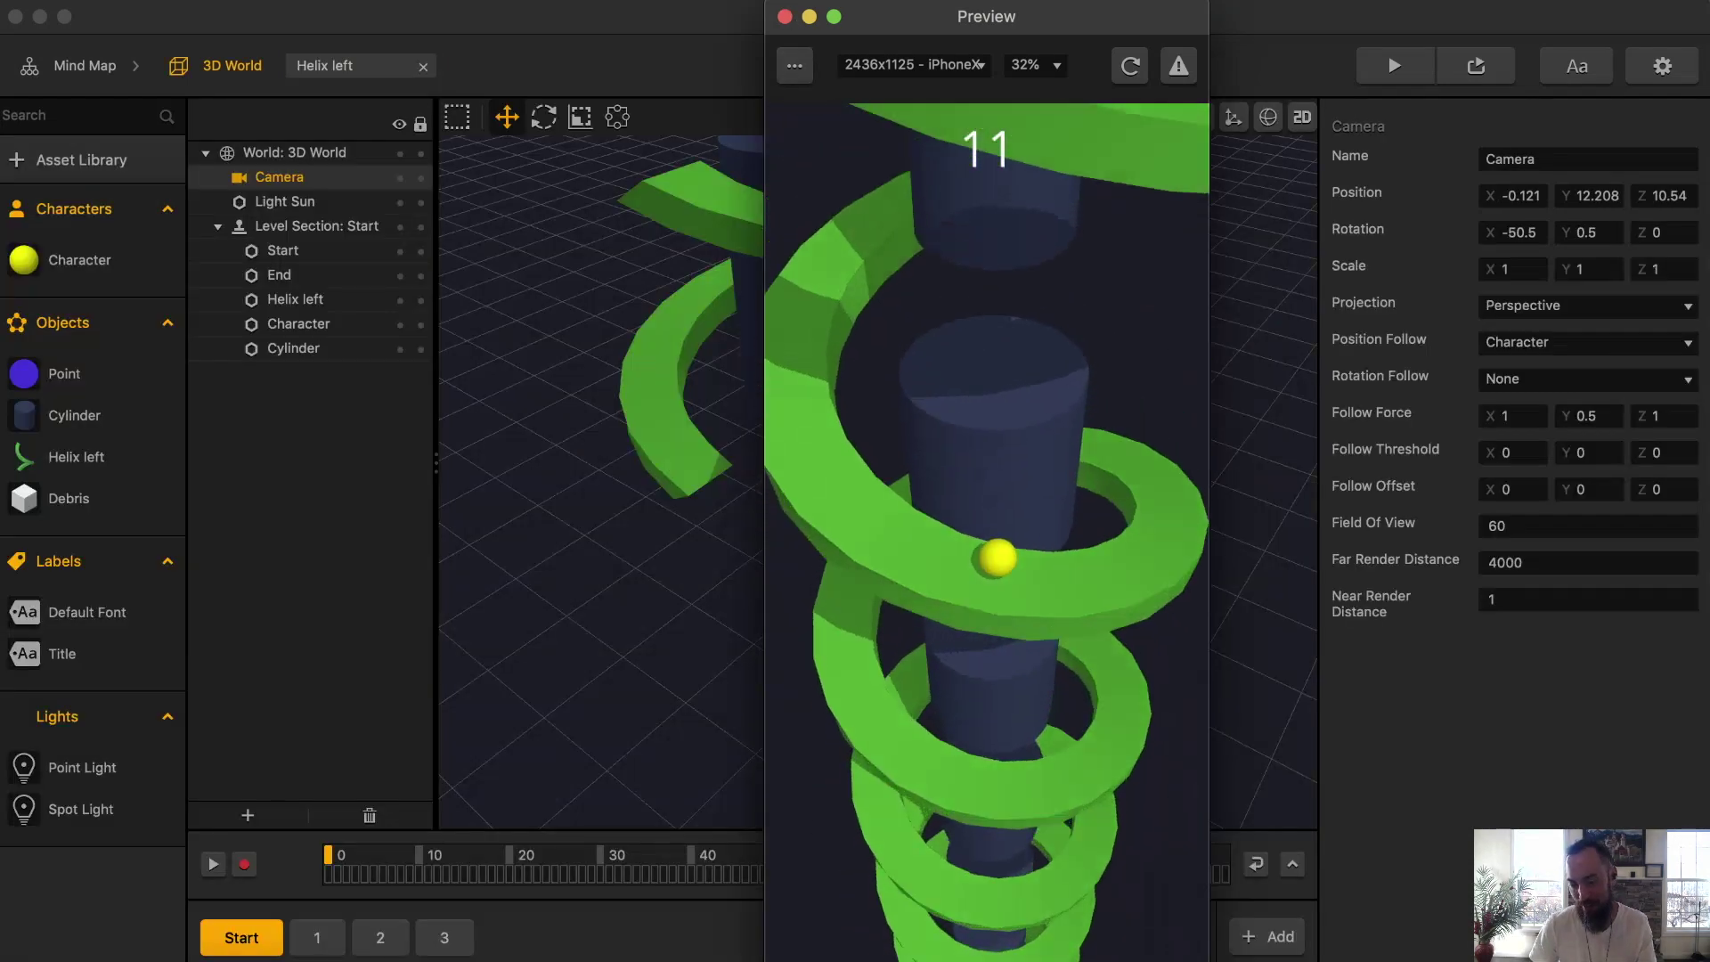
left_click(789, 24)
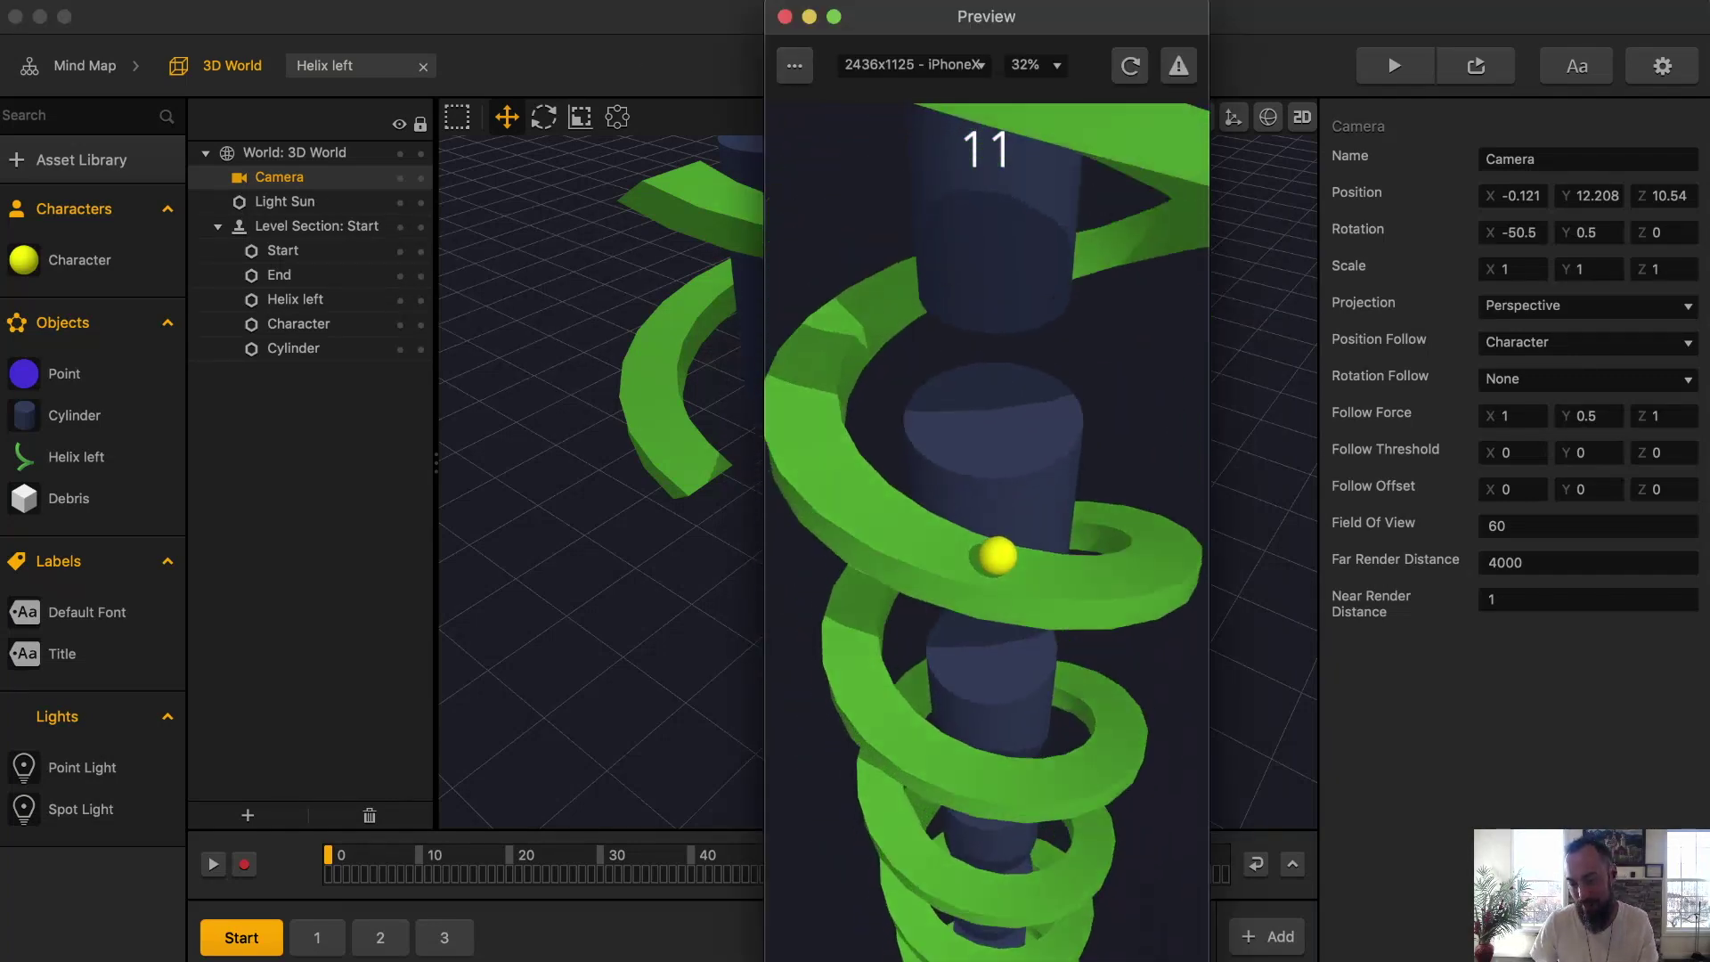
left_click(787, 18)
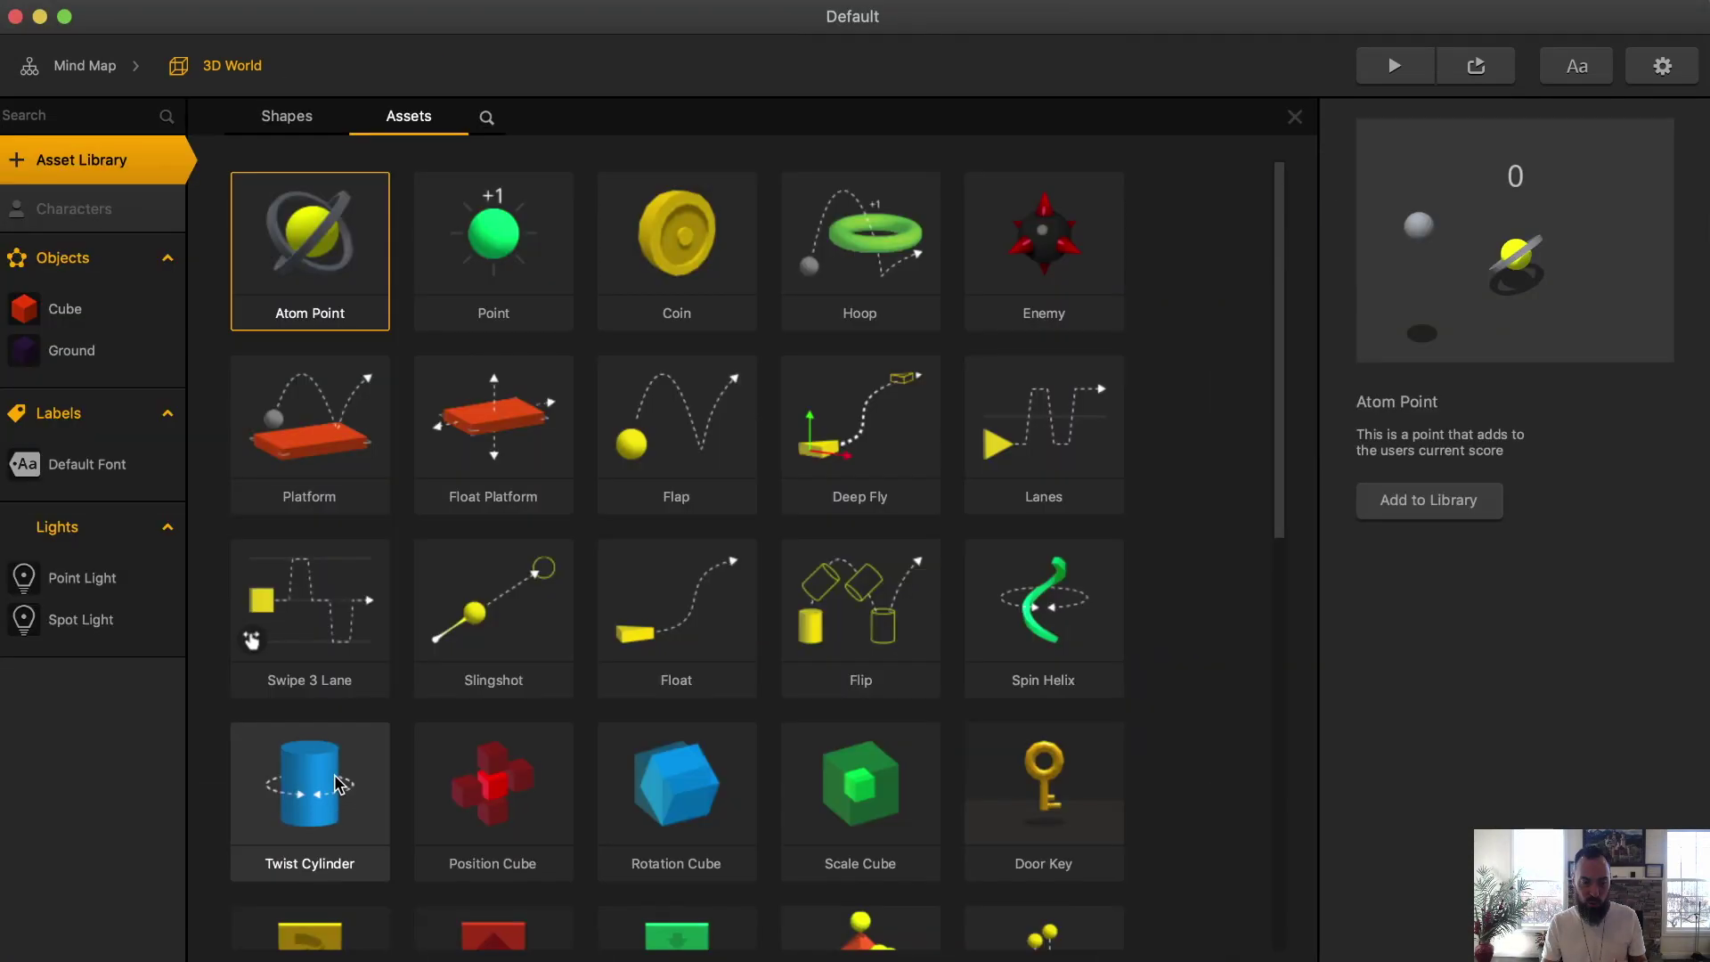
- Add the Twist Cylinder asset to the Default project and move its Touch Rotate node closer to the Start and 3D Model nodes
left_click(337, 783)
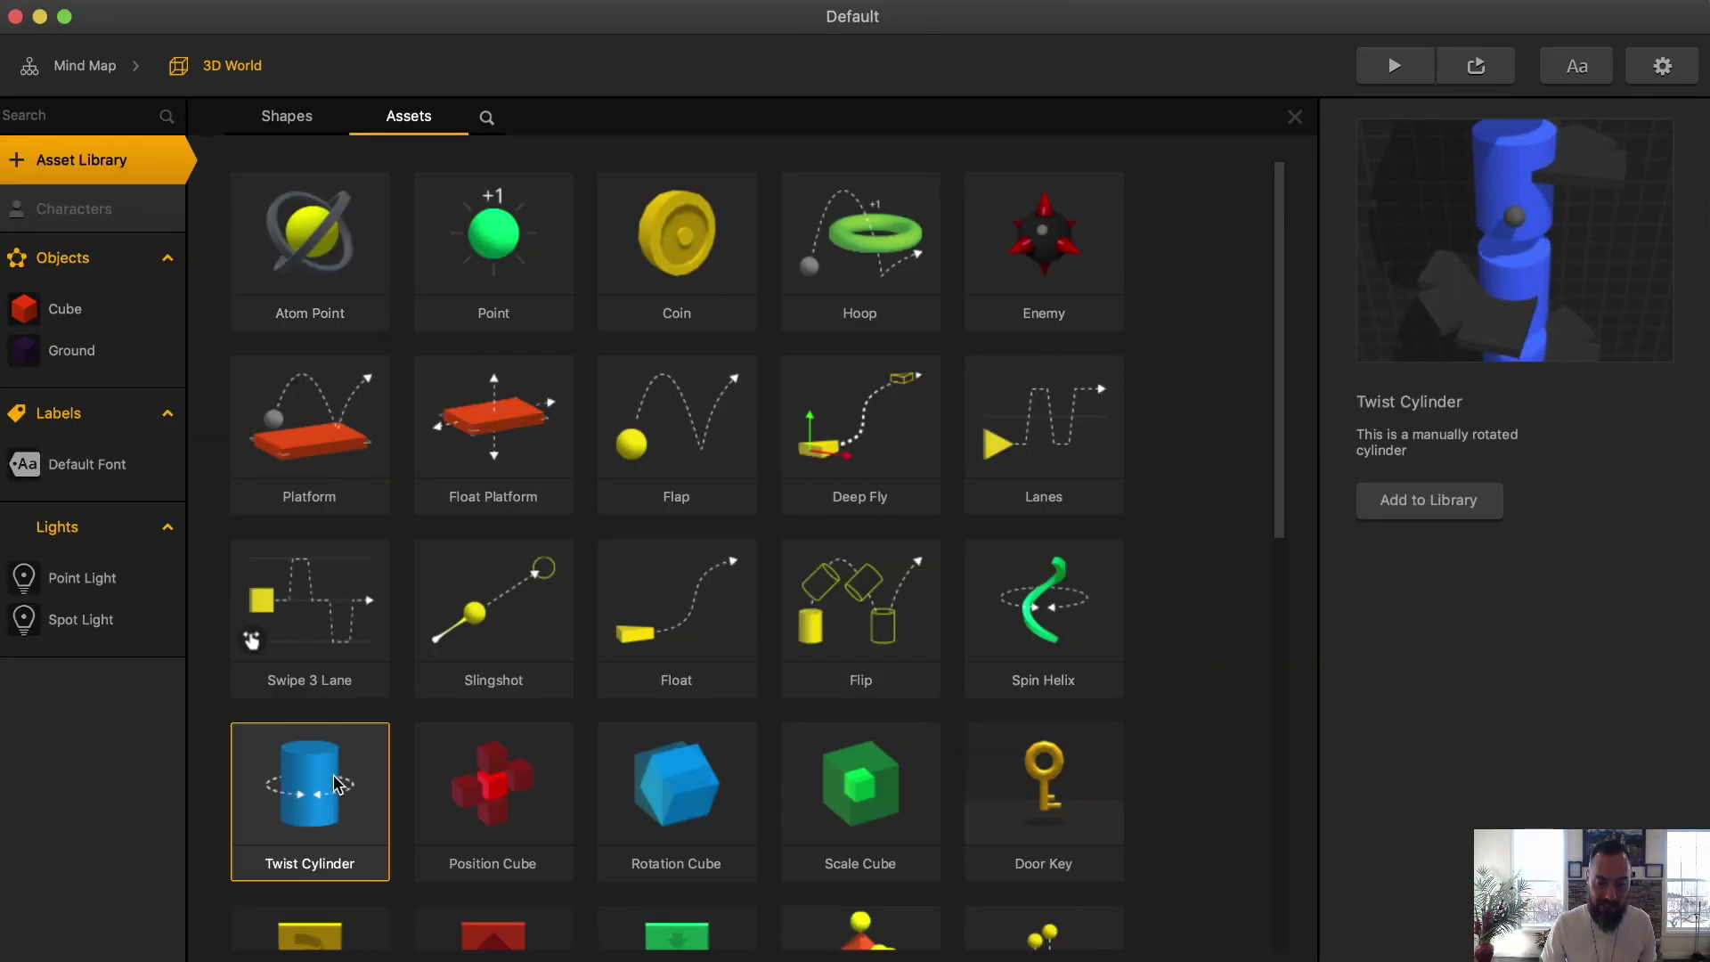
double_click(336, 783)
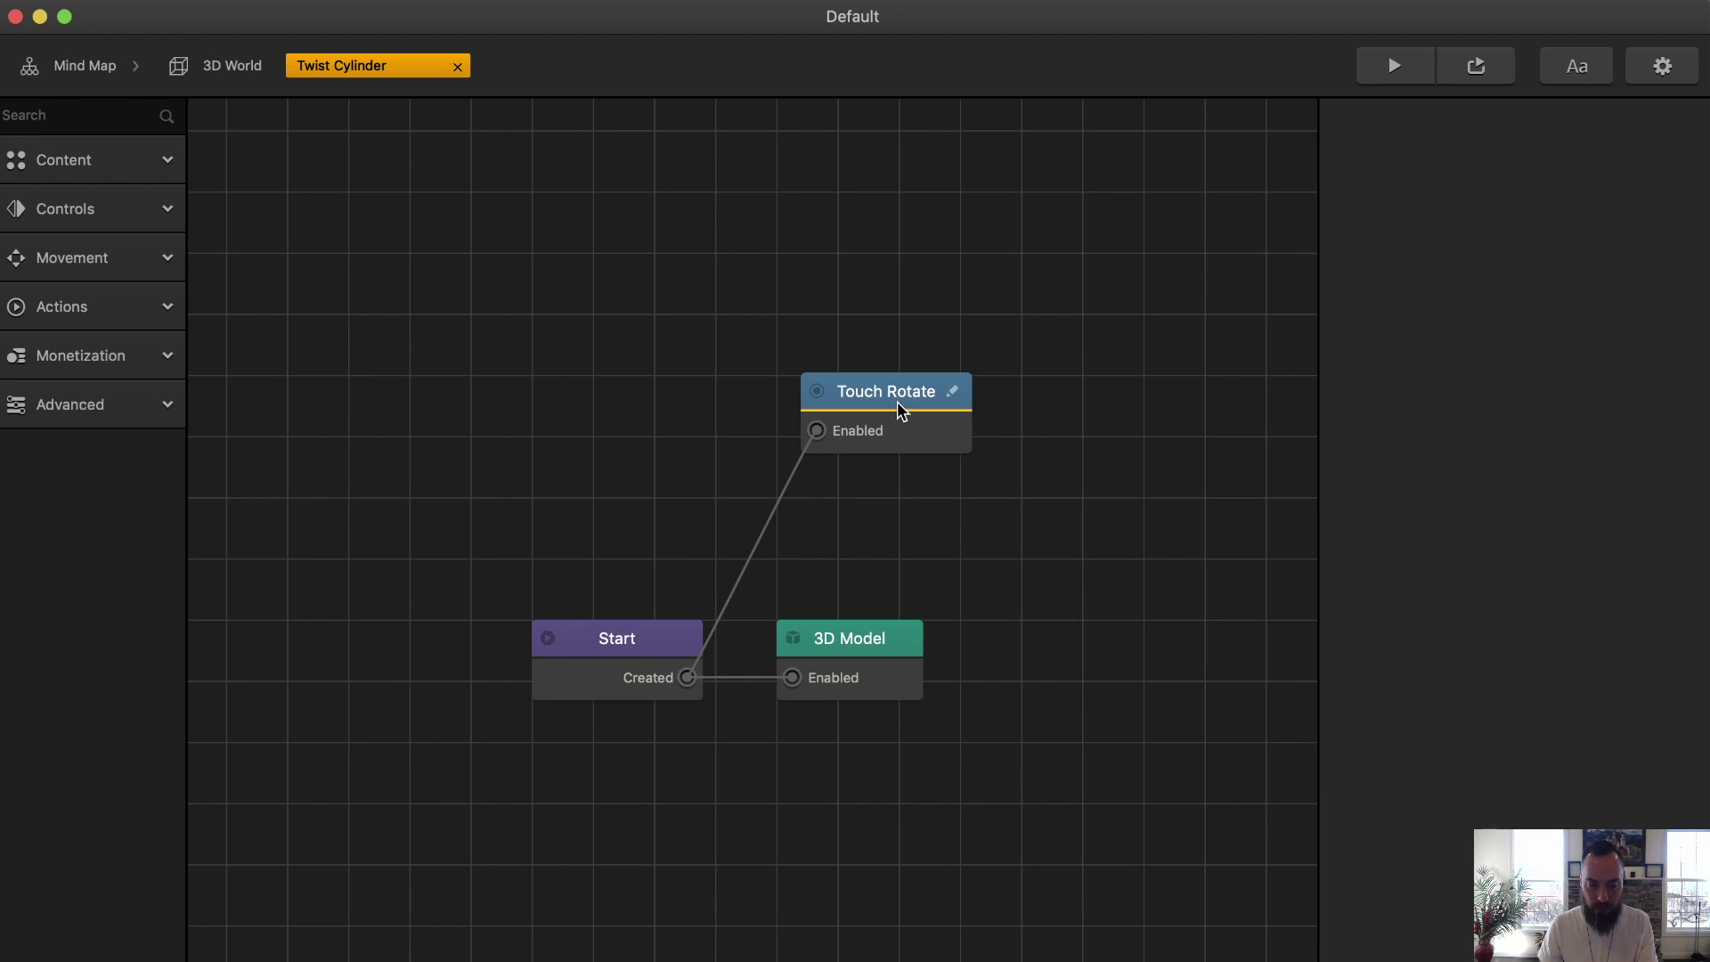
left_click_drag(896, 403, 851, 515)
- Review the Start node and the Screen Y axis options of the Touch Rotate node, keeping World X
left_click(593, 668)
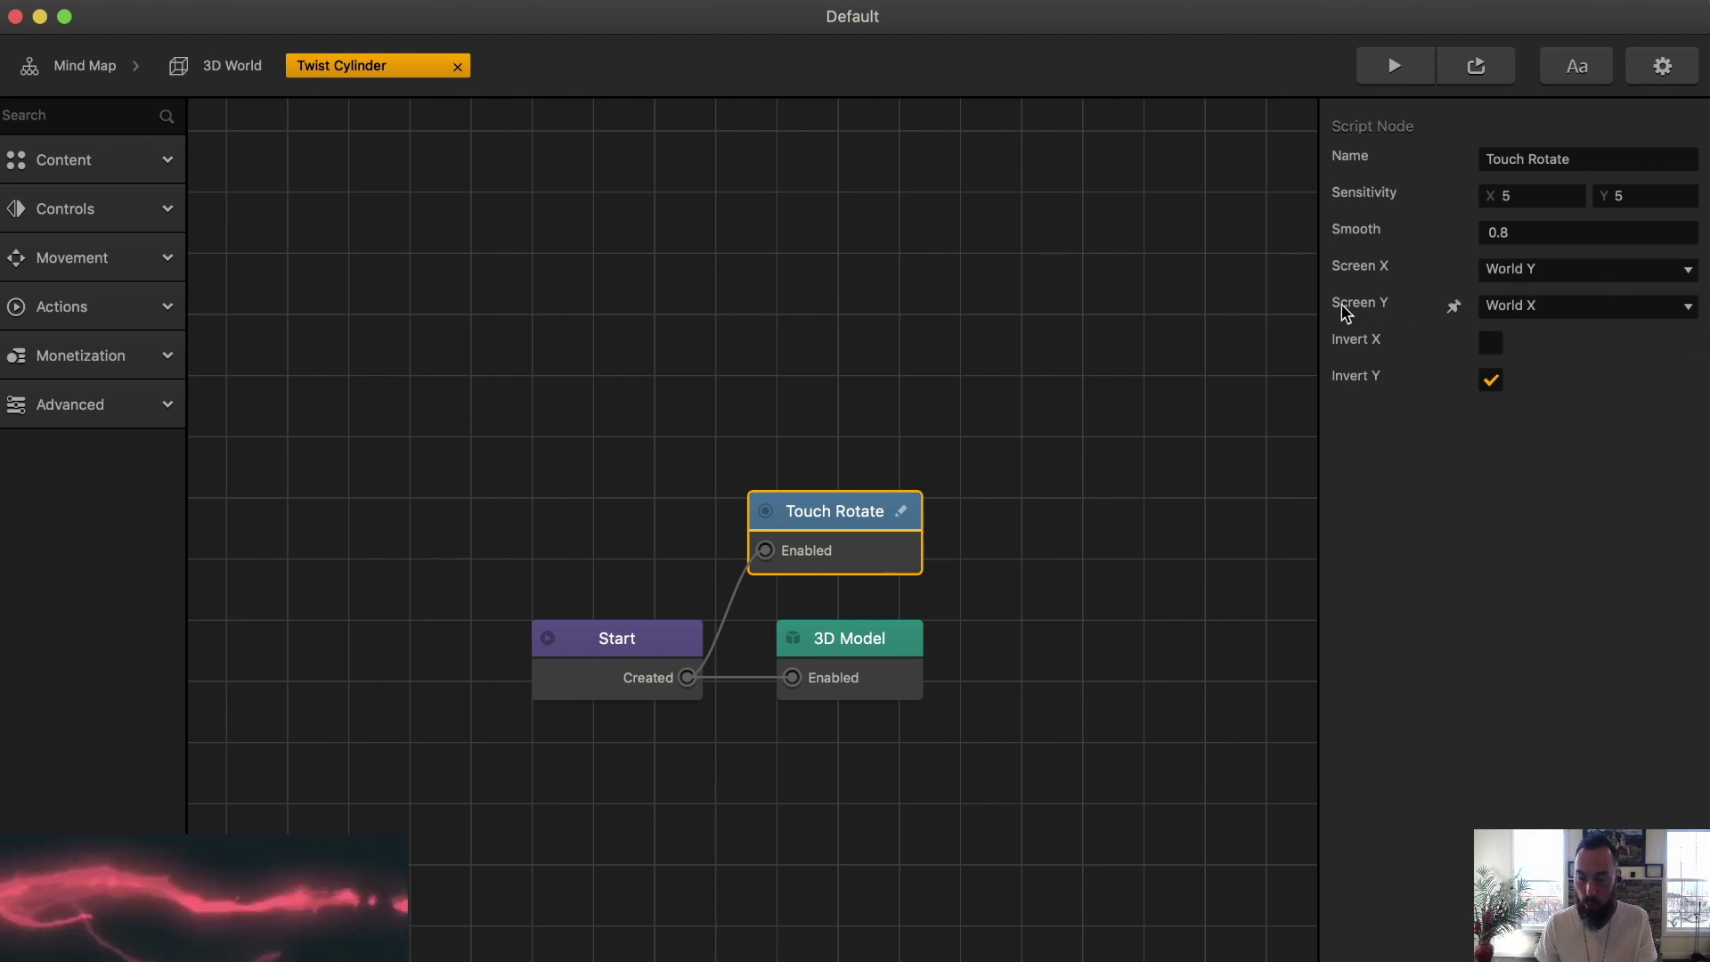
left_click(1560, 313)
left_click(1523, 314)
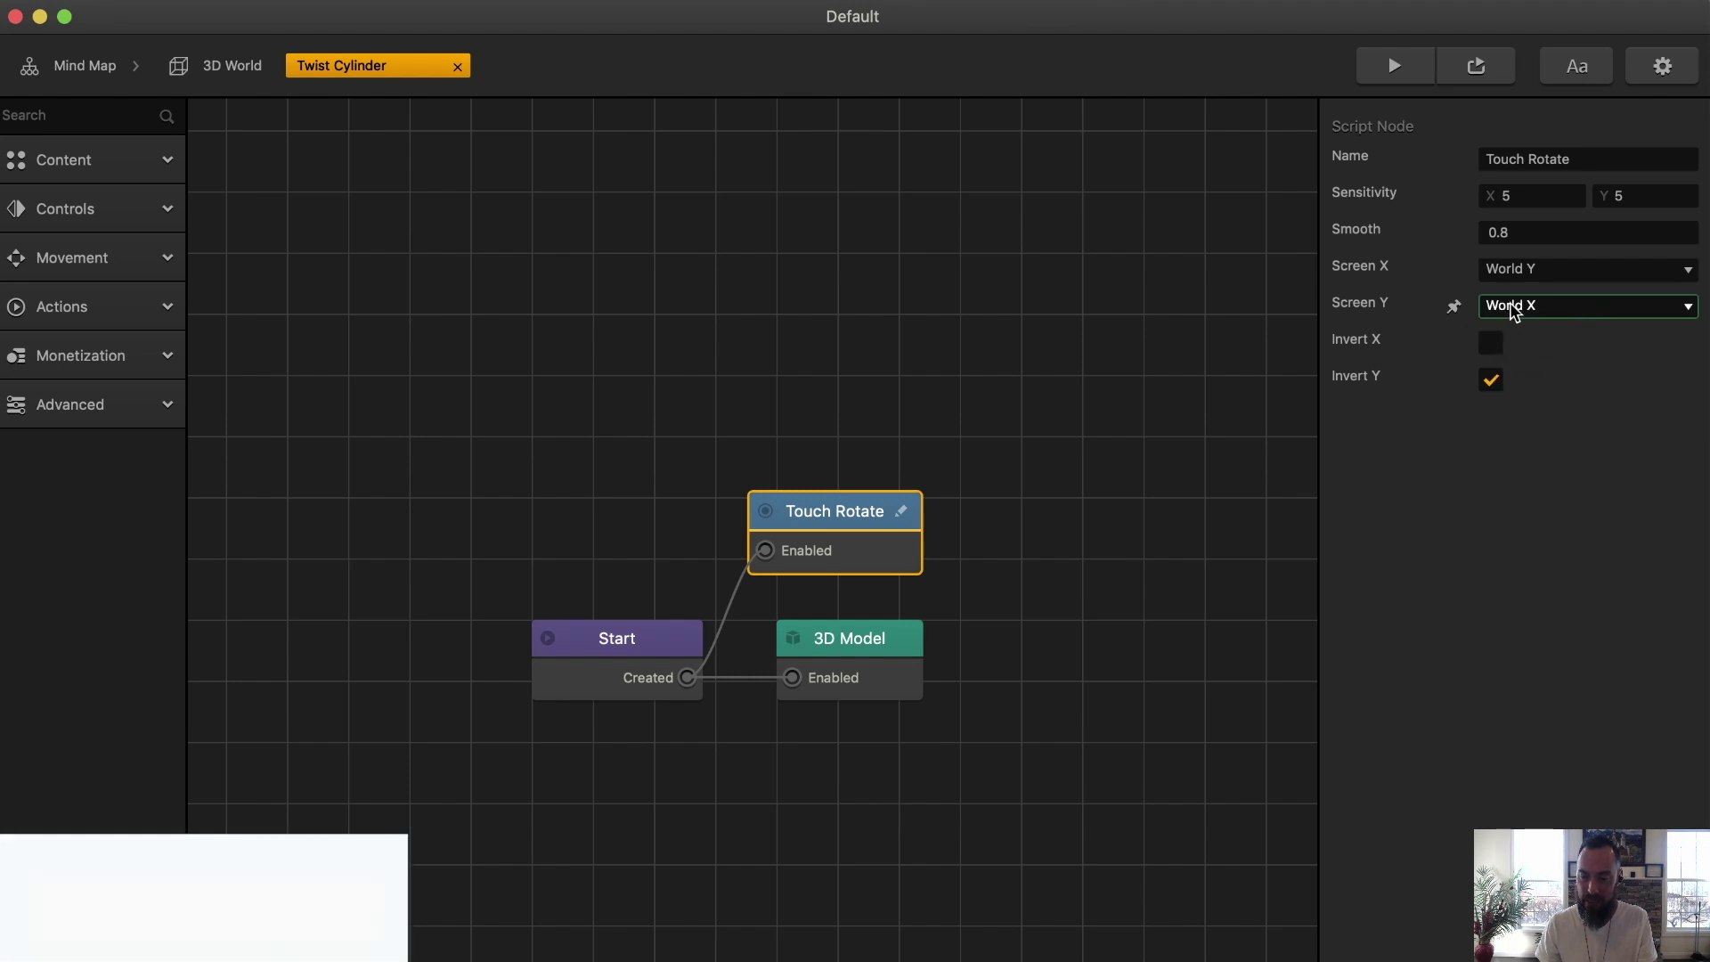
- View the twist cylinder in the 3D World and test its touch rotation in the preview
left_click(233, 69)
left_click_drag(875, 399, 877, 182)
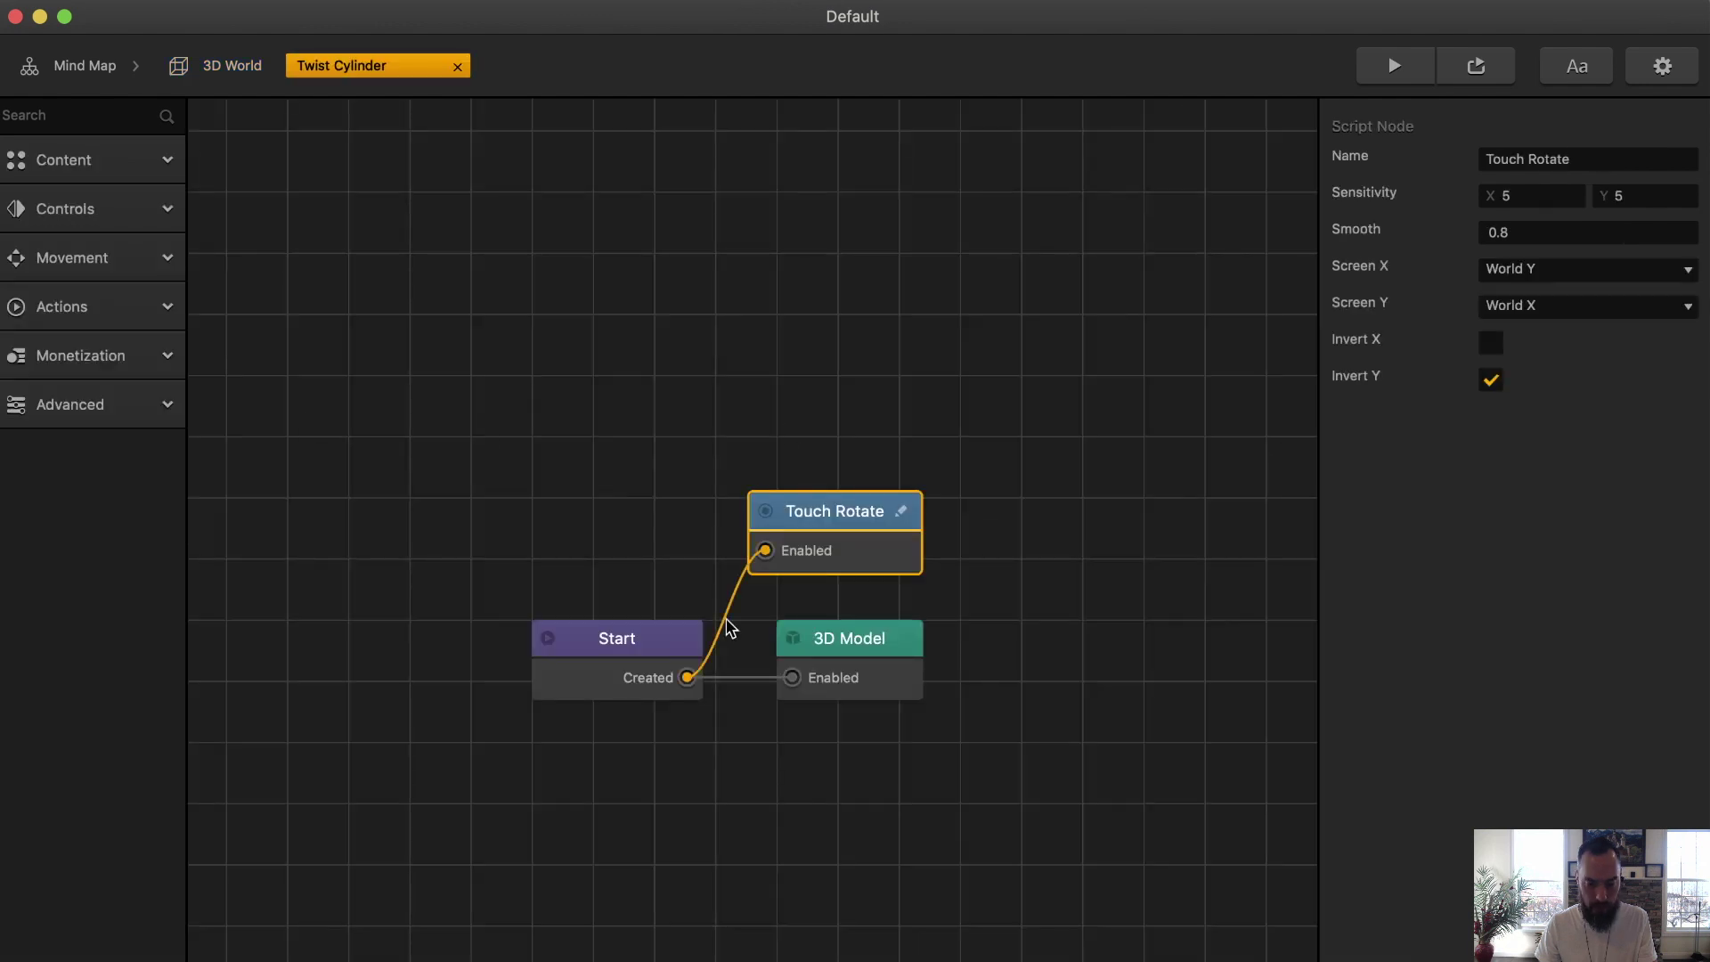
left_click(643, 625)
left_click(1396, 66)
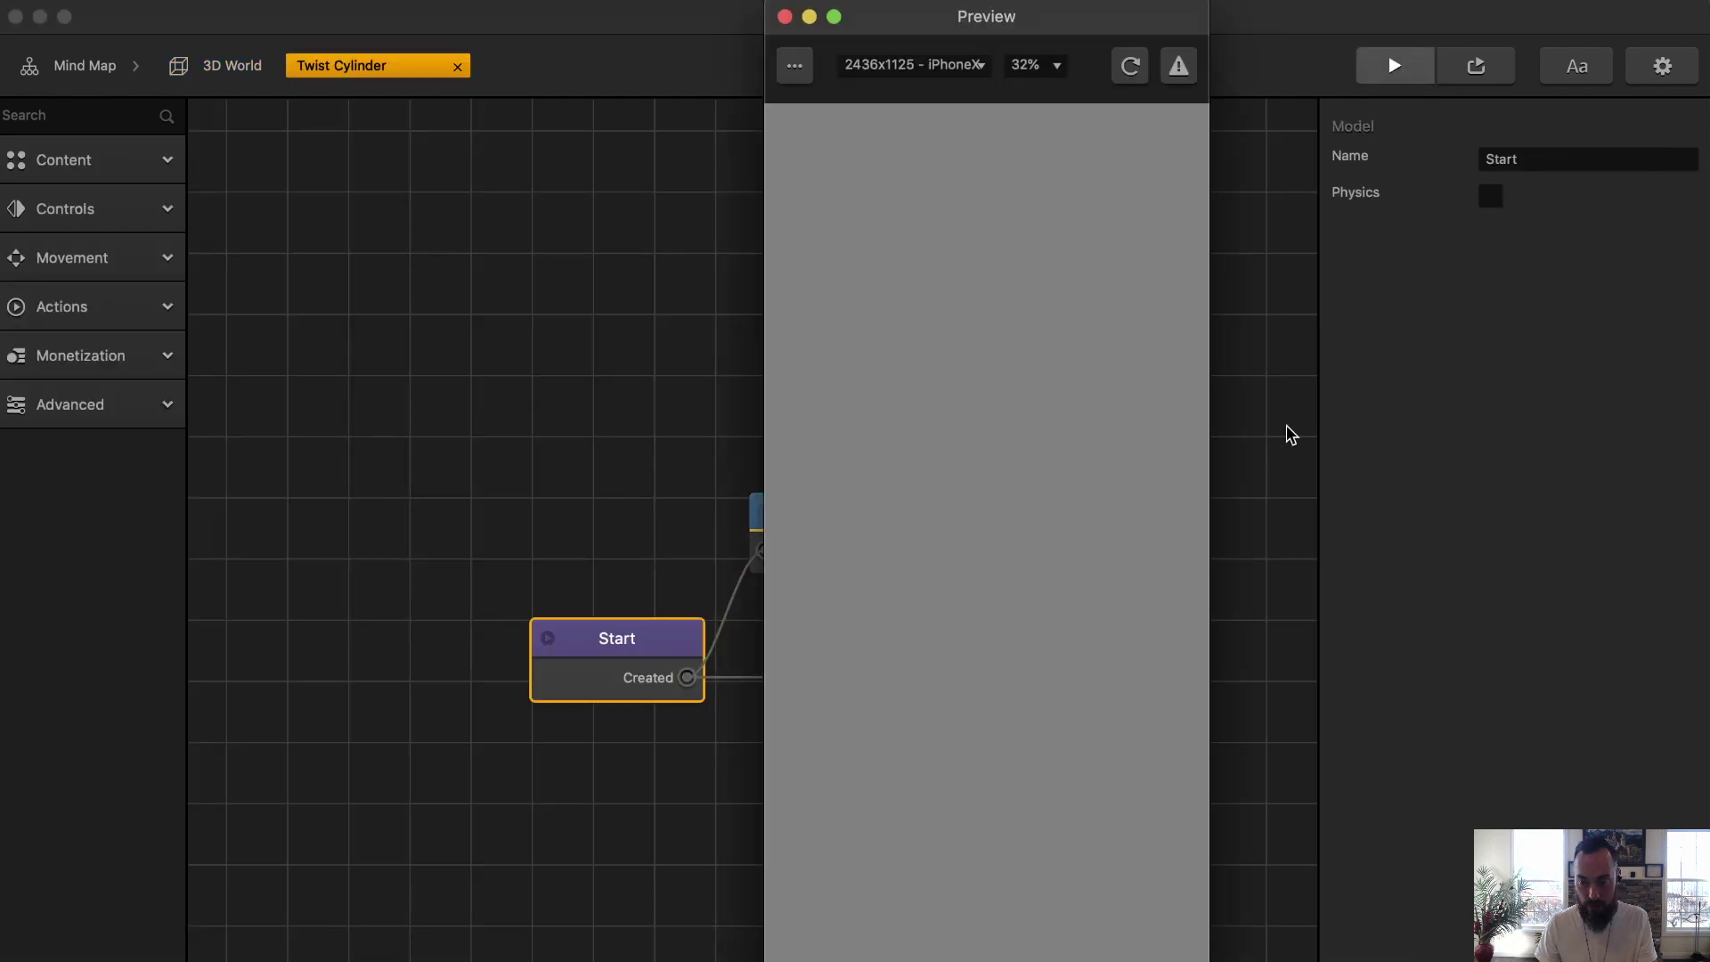
left_click_drag(566, 565, 946, 773)
- Set the Touch Rotate node's sensitivity to X 10 and Y 10
left_click(847, 517)
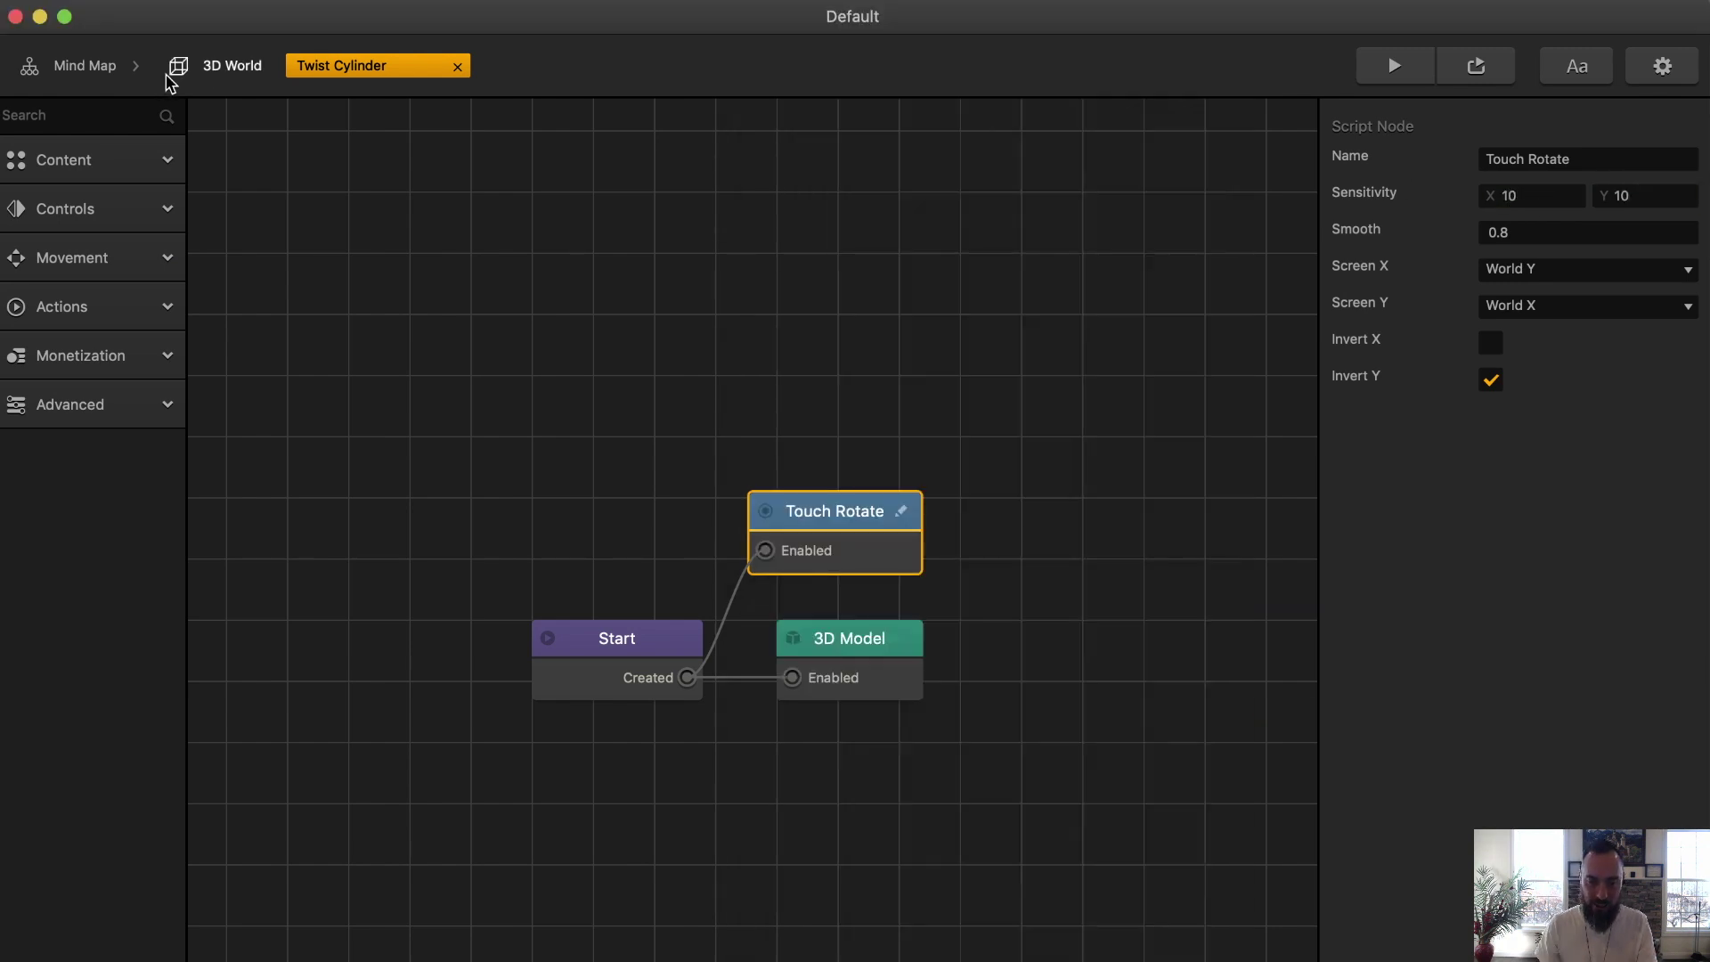
- Add a Cube to the 3D World and build three crossed bars from it through the twist cylinder, scaled about 3 × 0.25 × 0.25
left_click(230, 70)
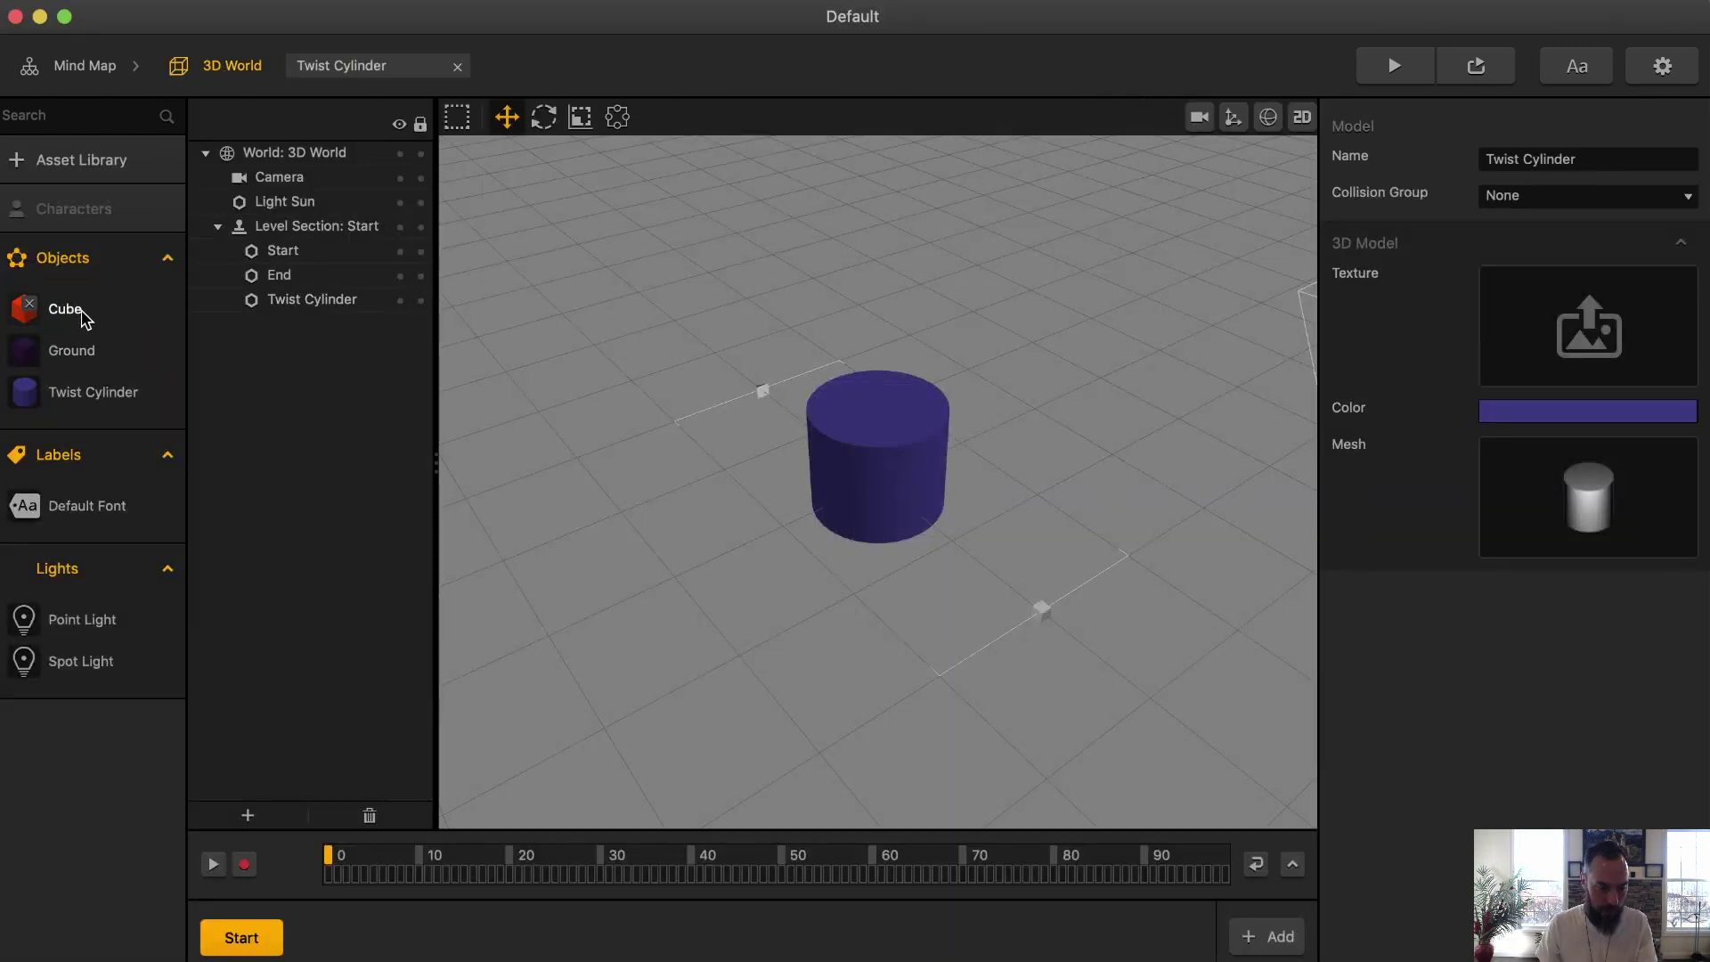
left_click_drag(791, 503, 789, 506)
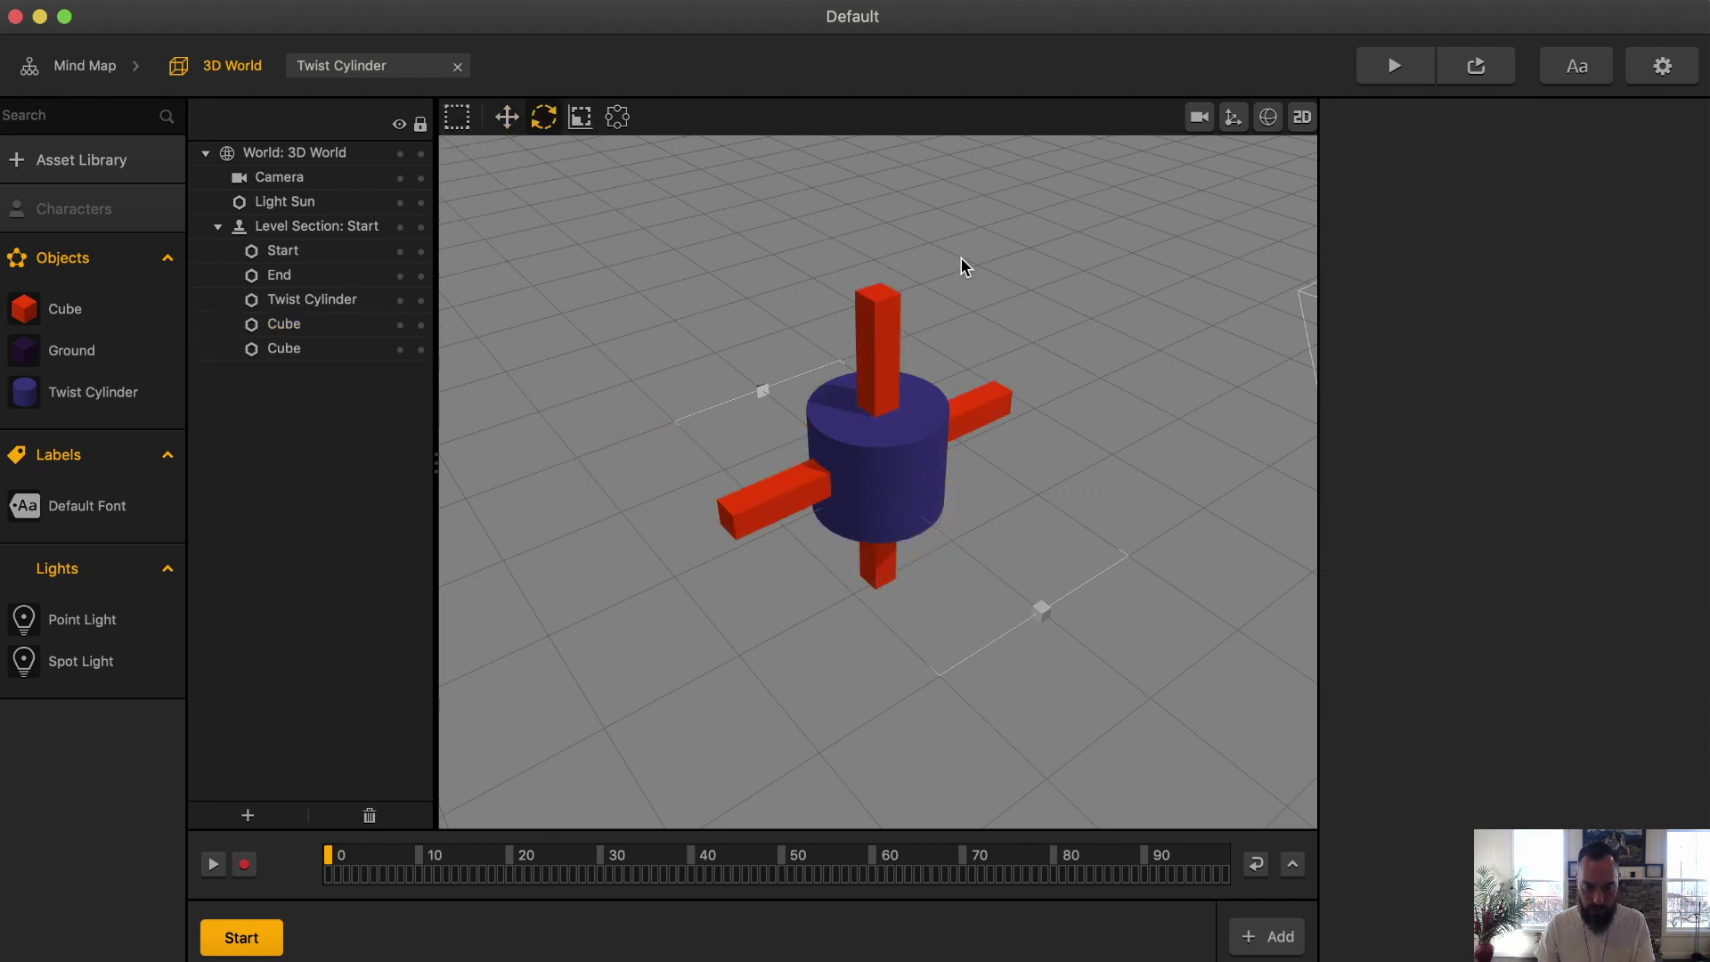
left_click(878, 318)
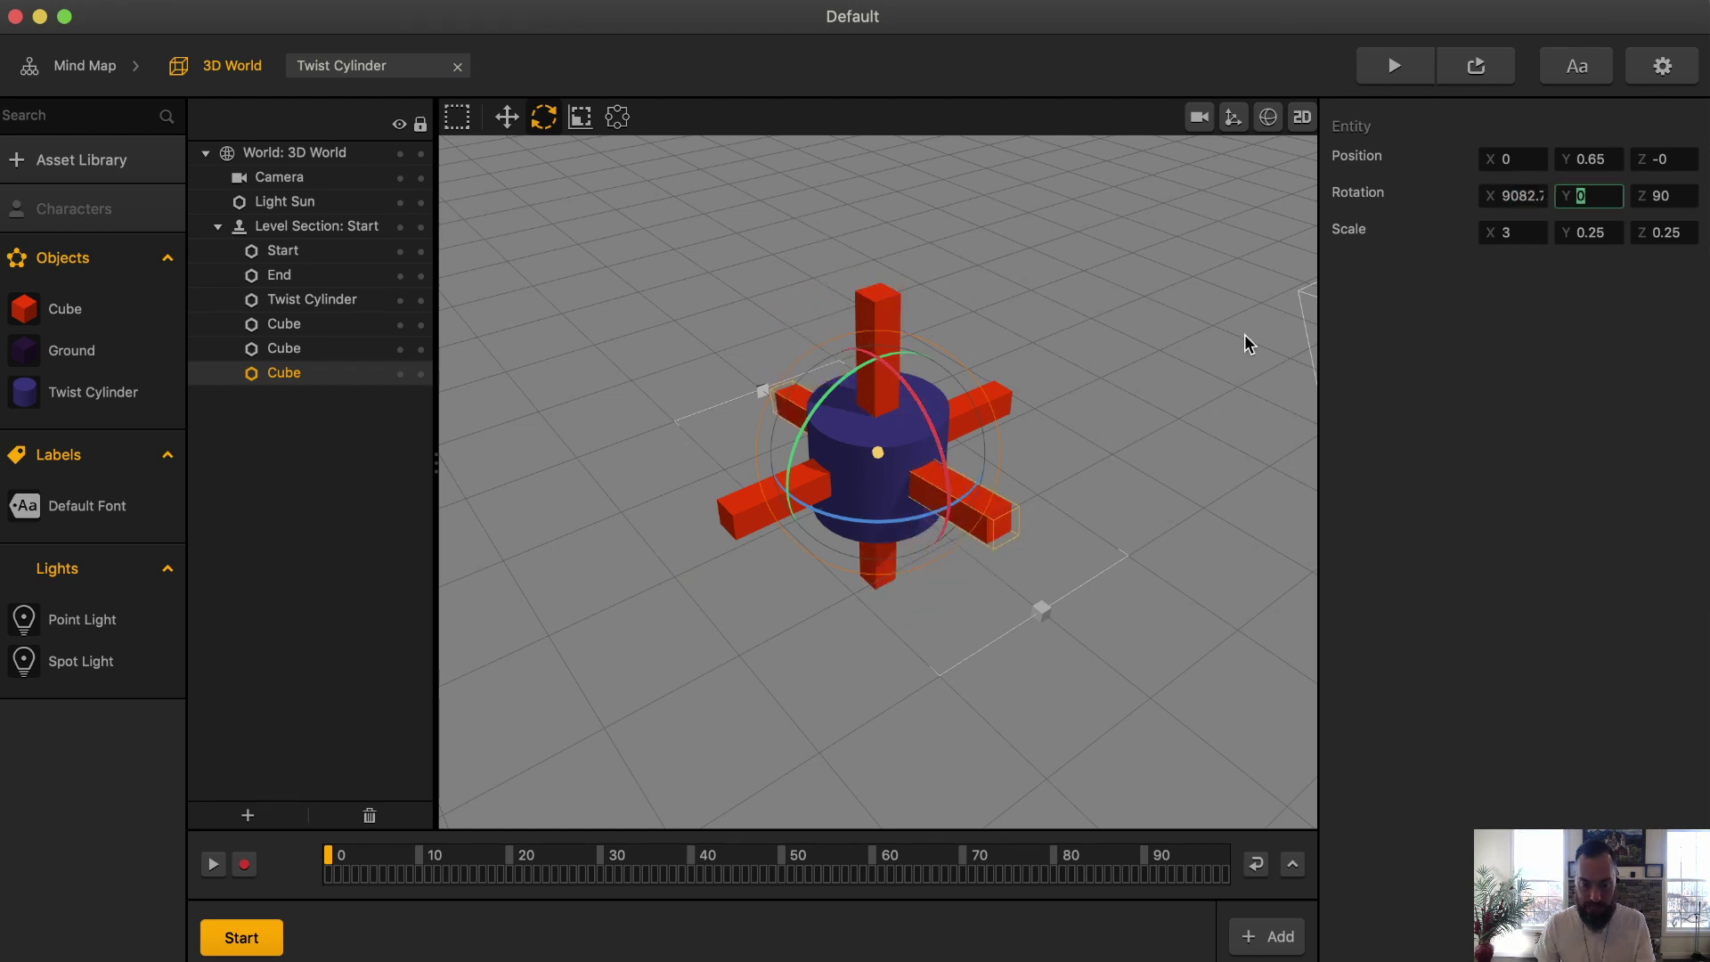
- Make the three cube bars children of the Twist Cylinder, setting the Y rotation of one horizontal bar to 90
left_click(296, 333, "shift")
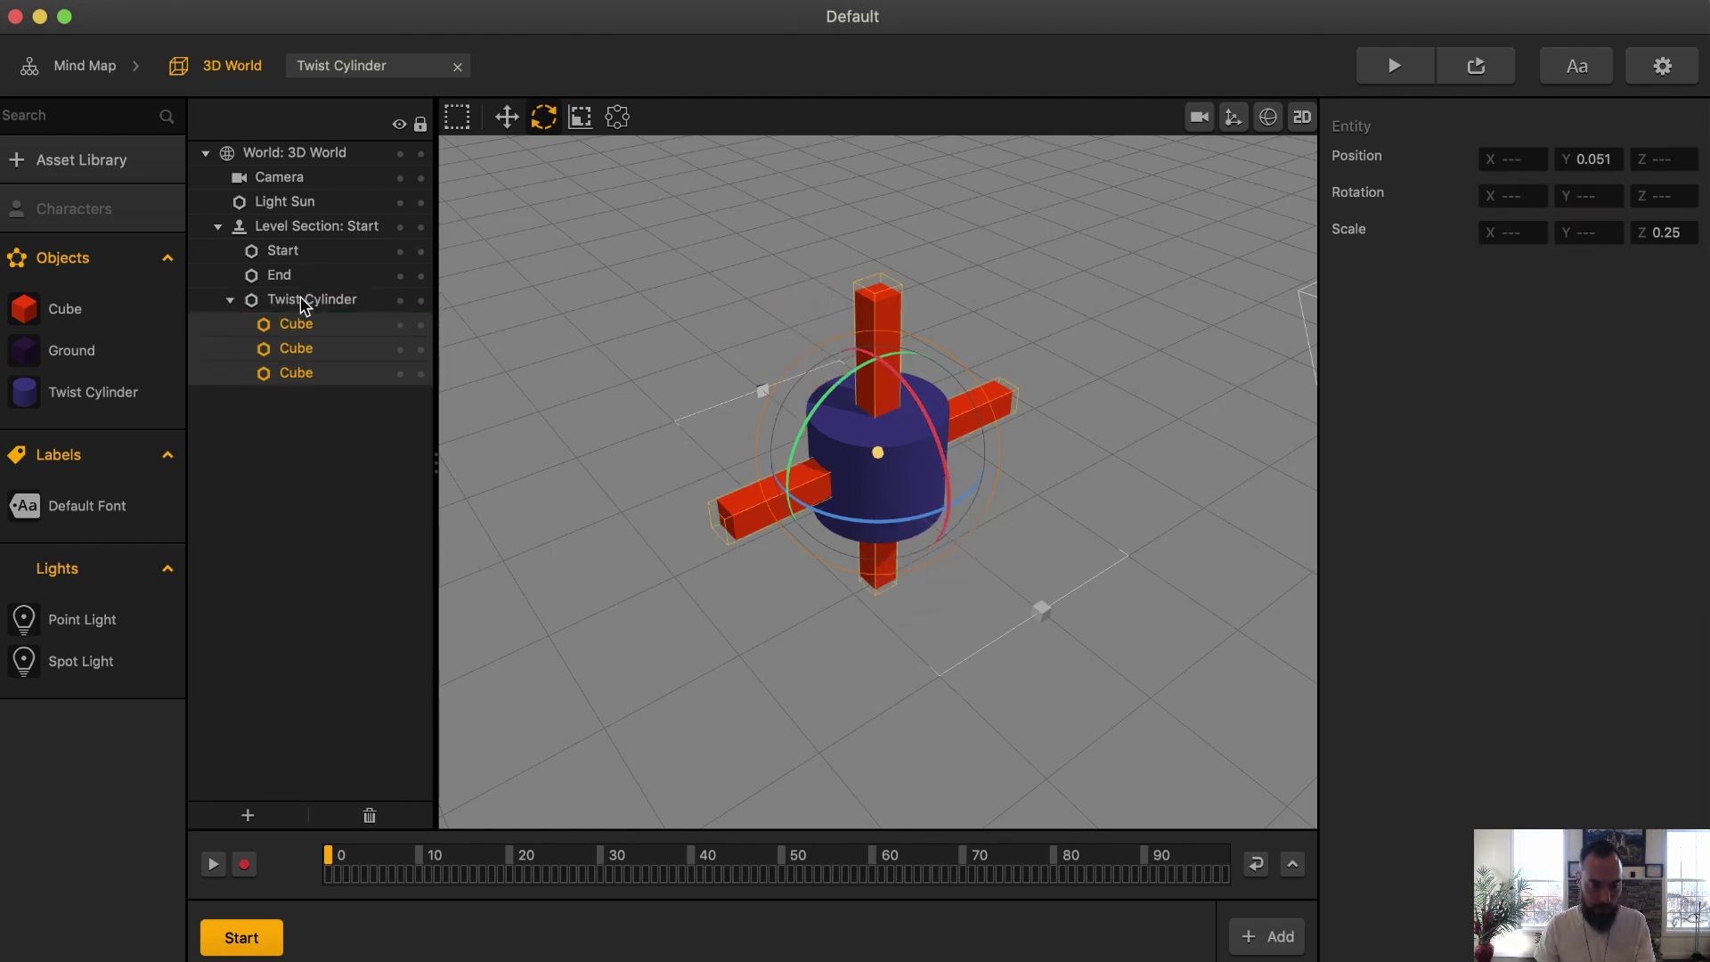
type("90")
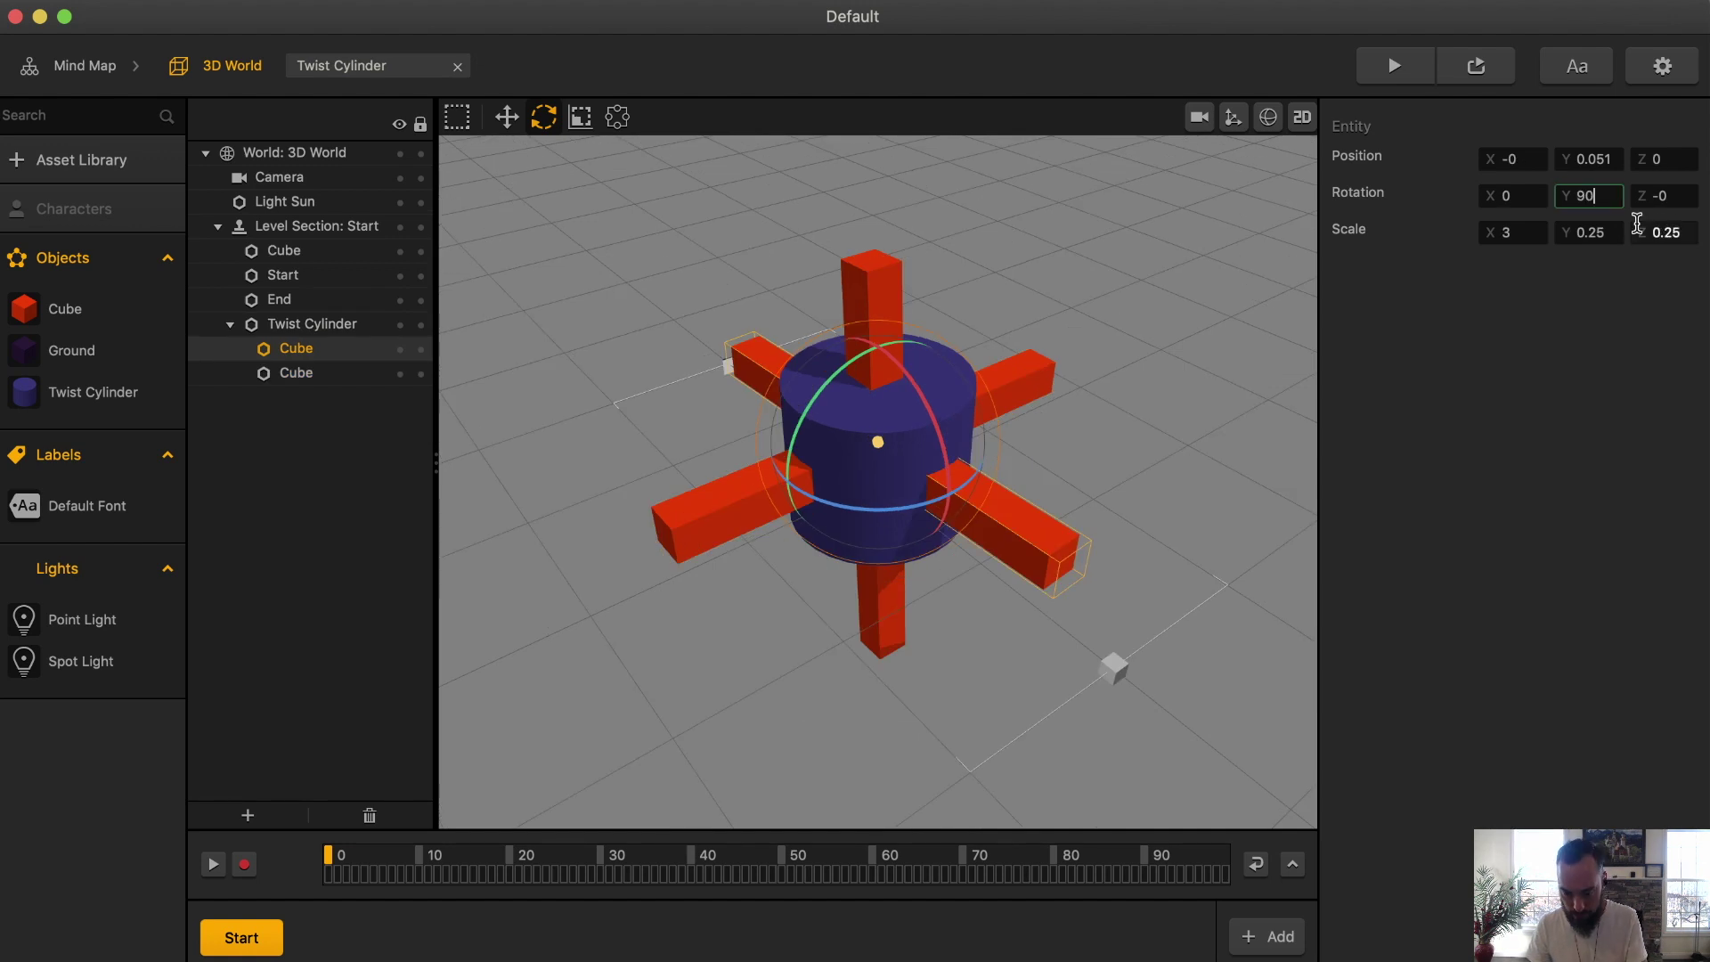
left_click_drag(284, 250, 314, 337)
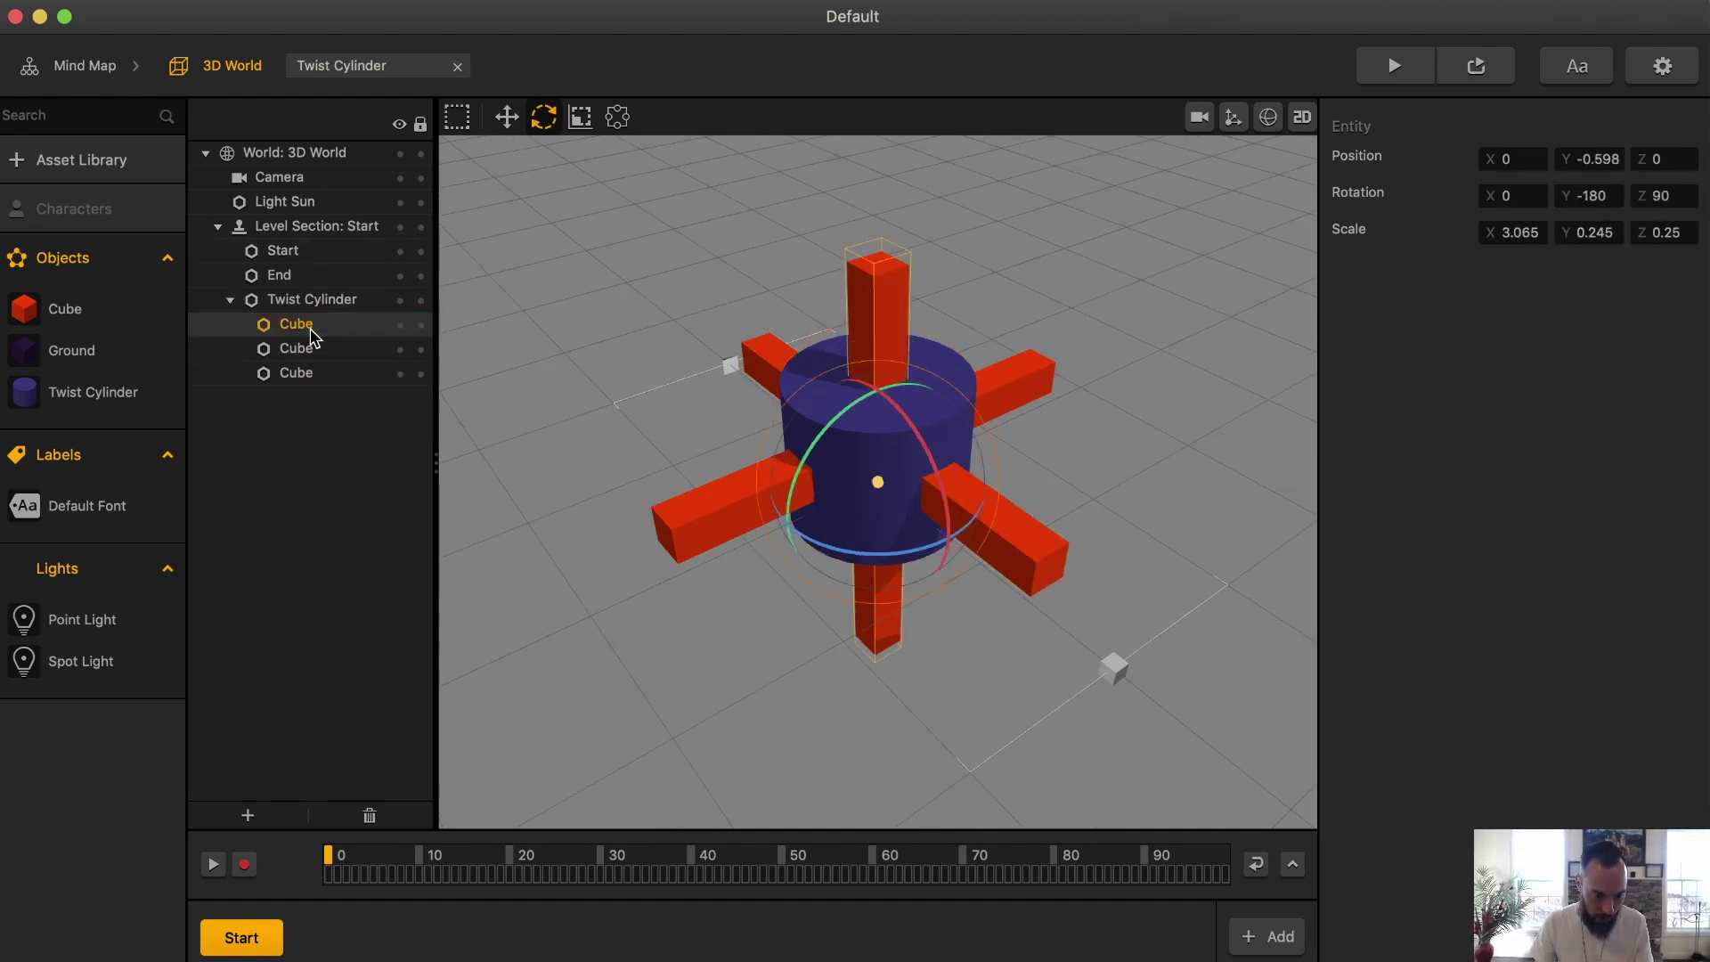
- Preview the world, open the Twist Cylinder's node graph and test the touch rotation with the attached cubes
left_click(1410, 73)
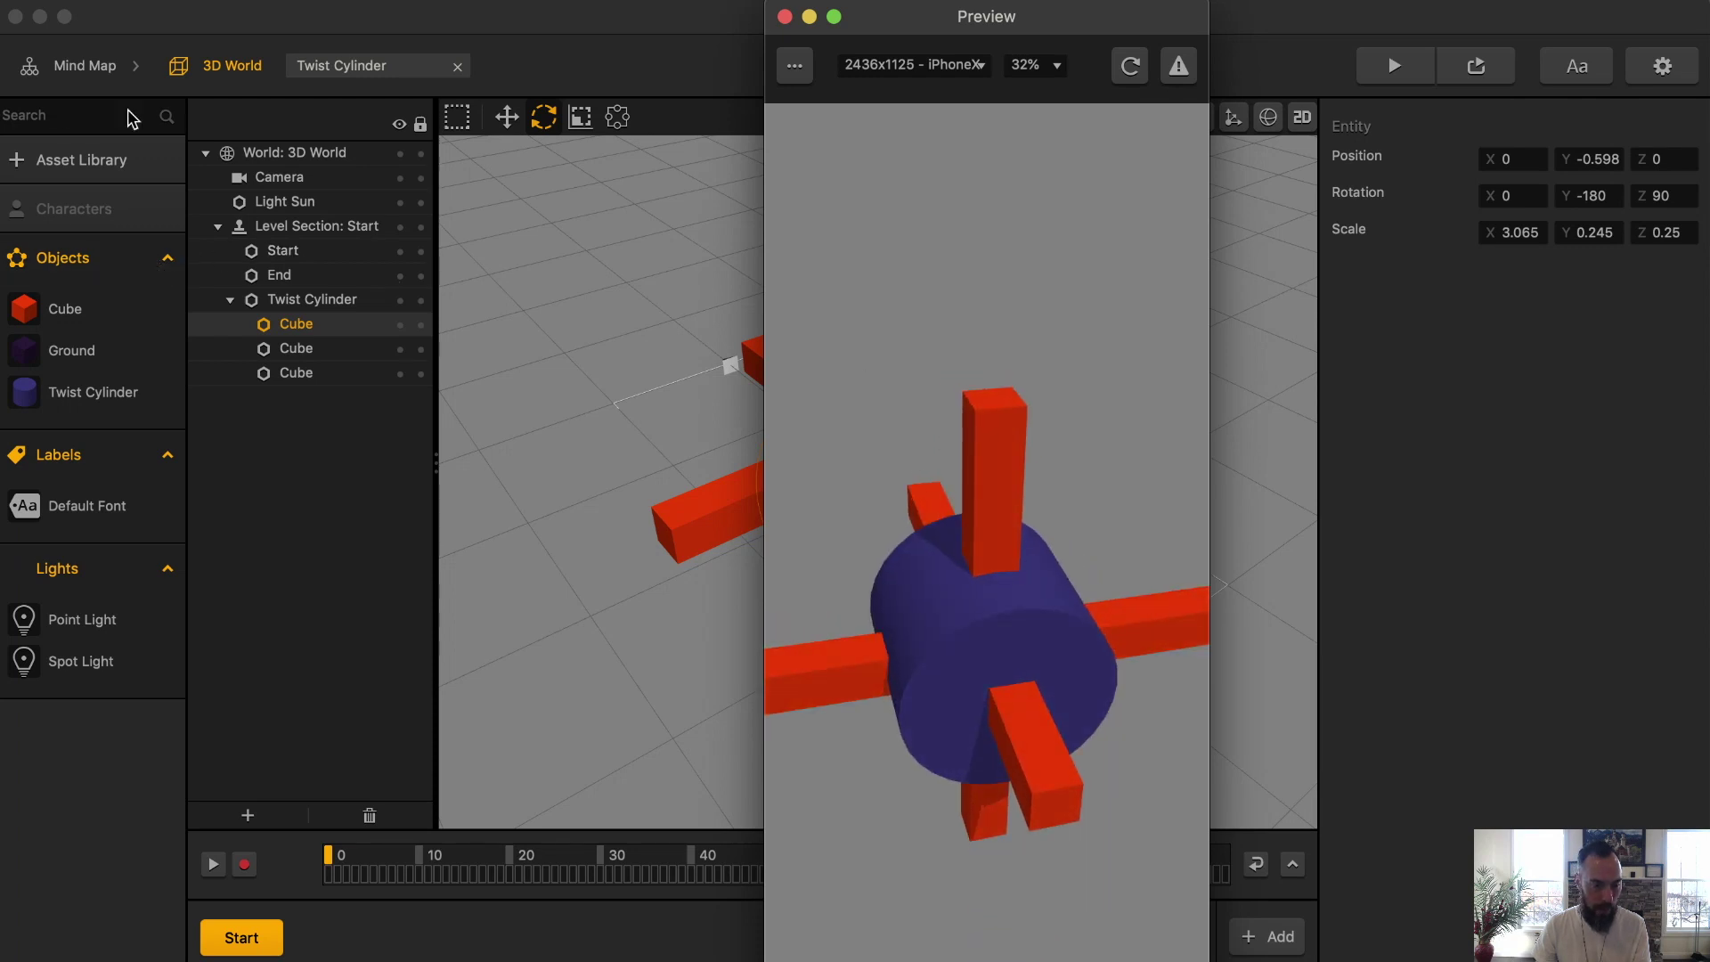
double_click(100, 392)
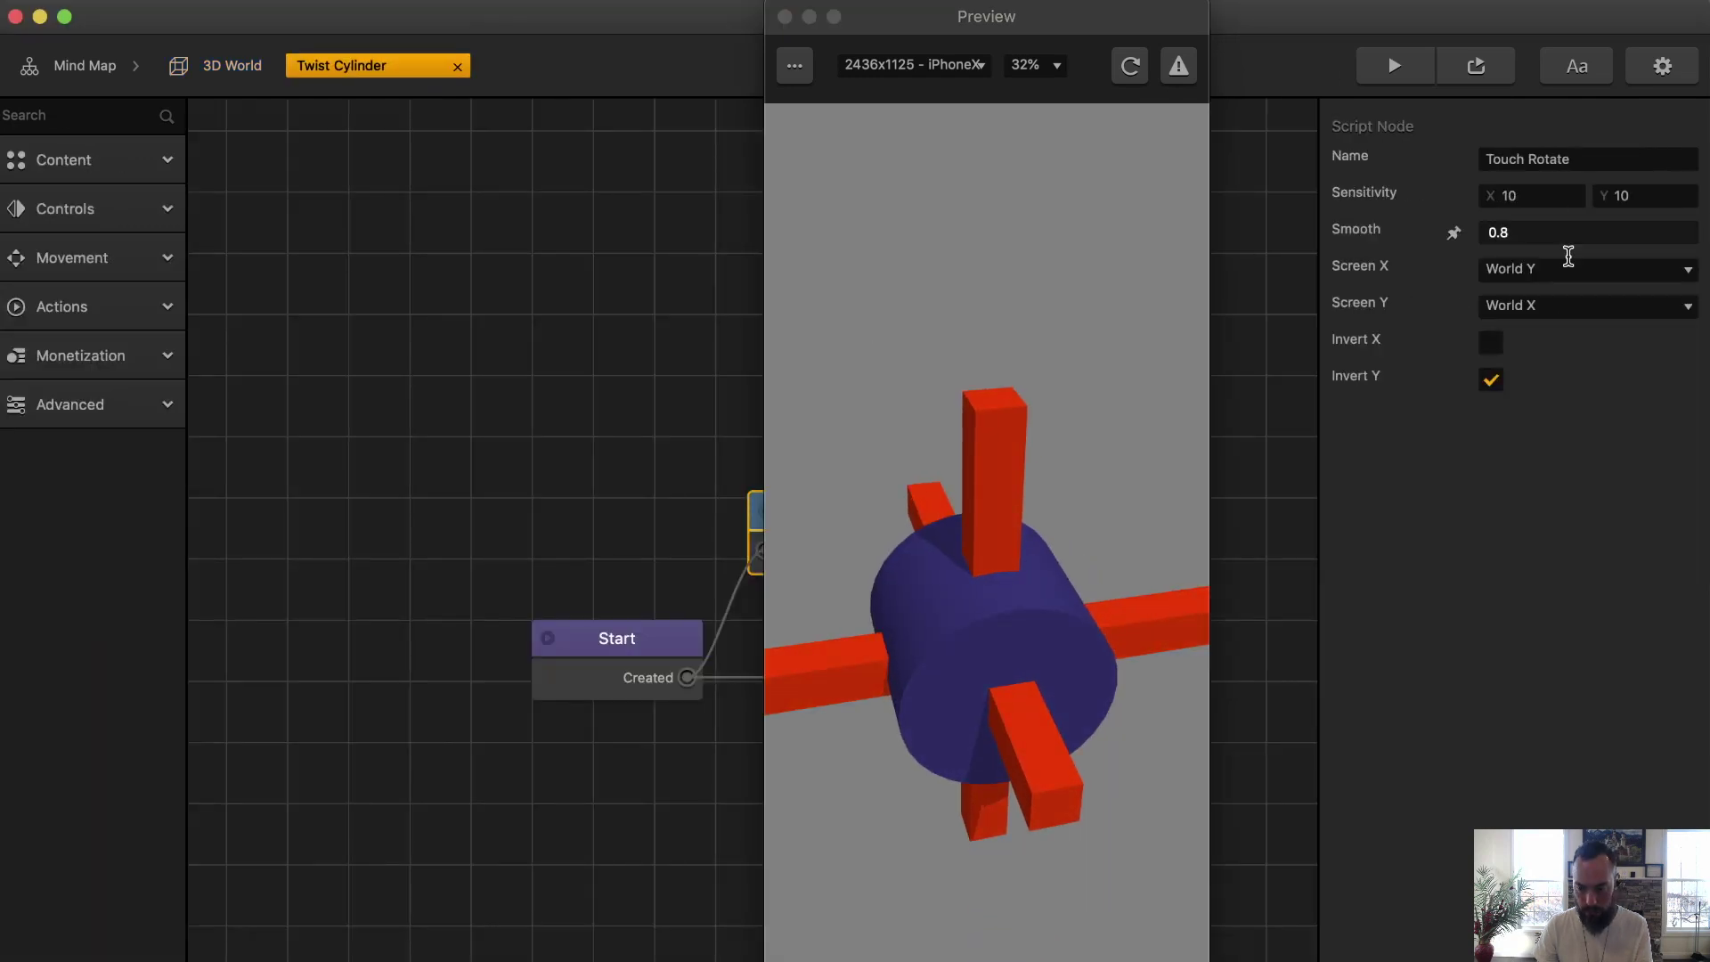
left_click_drag(997, 637, 973, 585)
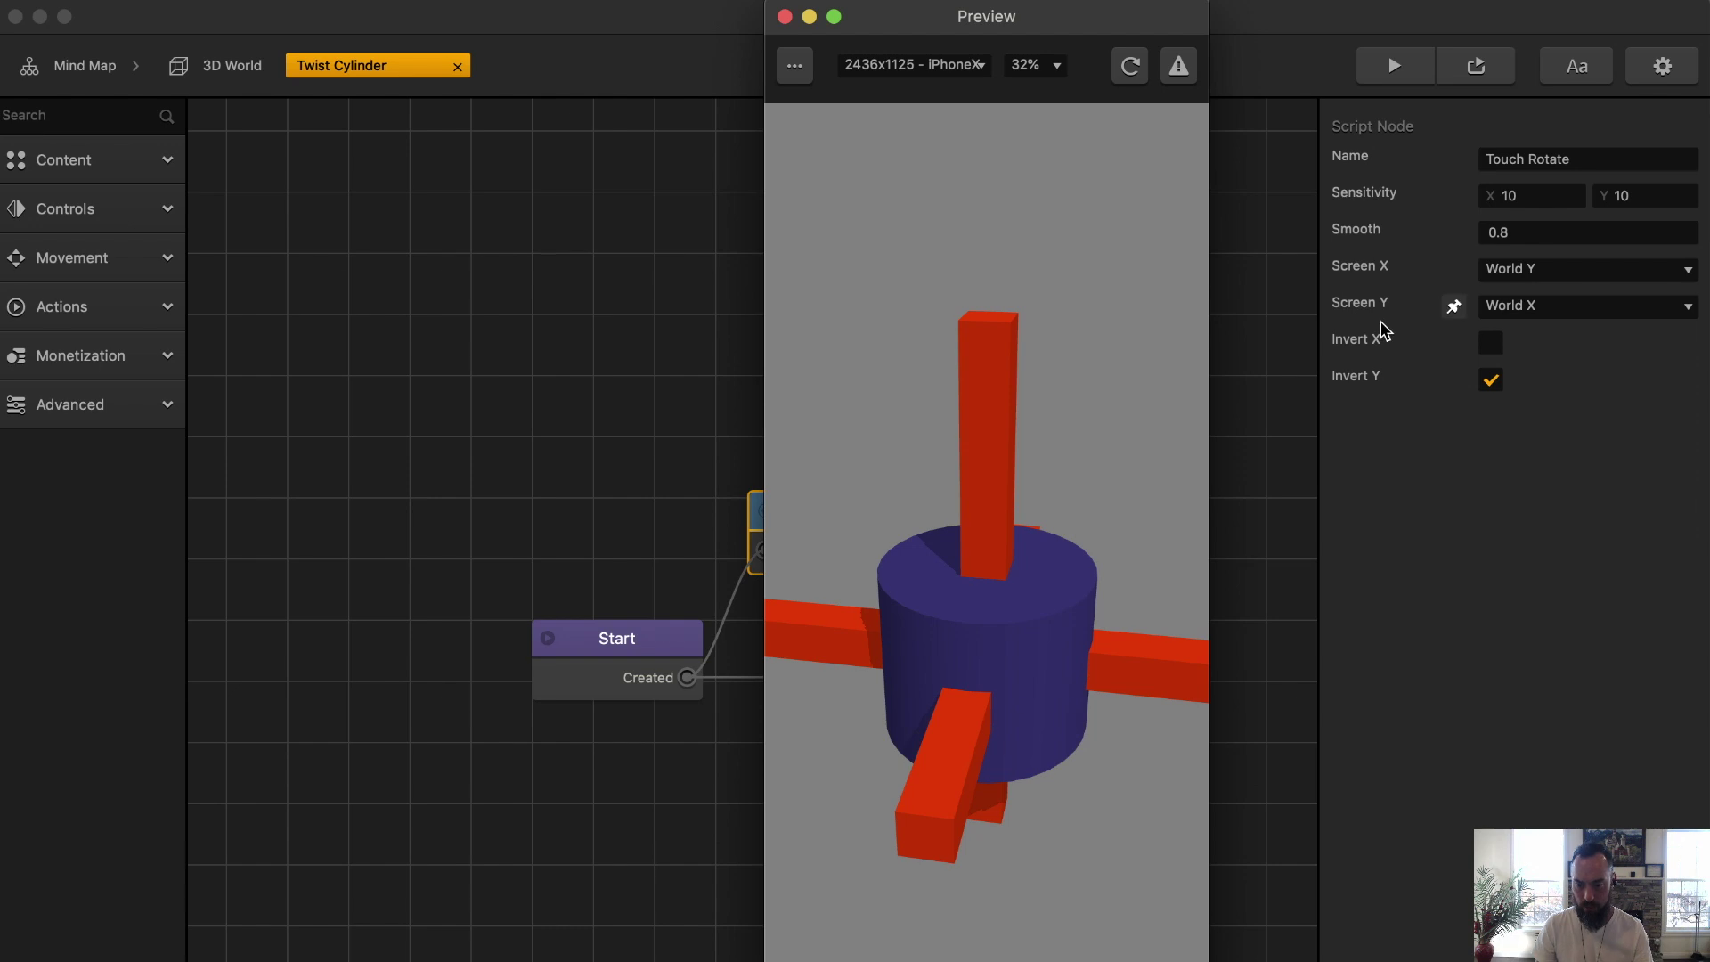
- Try World Z and World Y as the Screen Y axis and World X as Screen X, testing the rotation in the preview
left_click(1566, 310)
left_click(1535, 383)
left_click_drag(935, 695, 1079, 816)
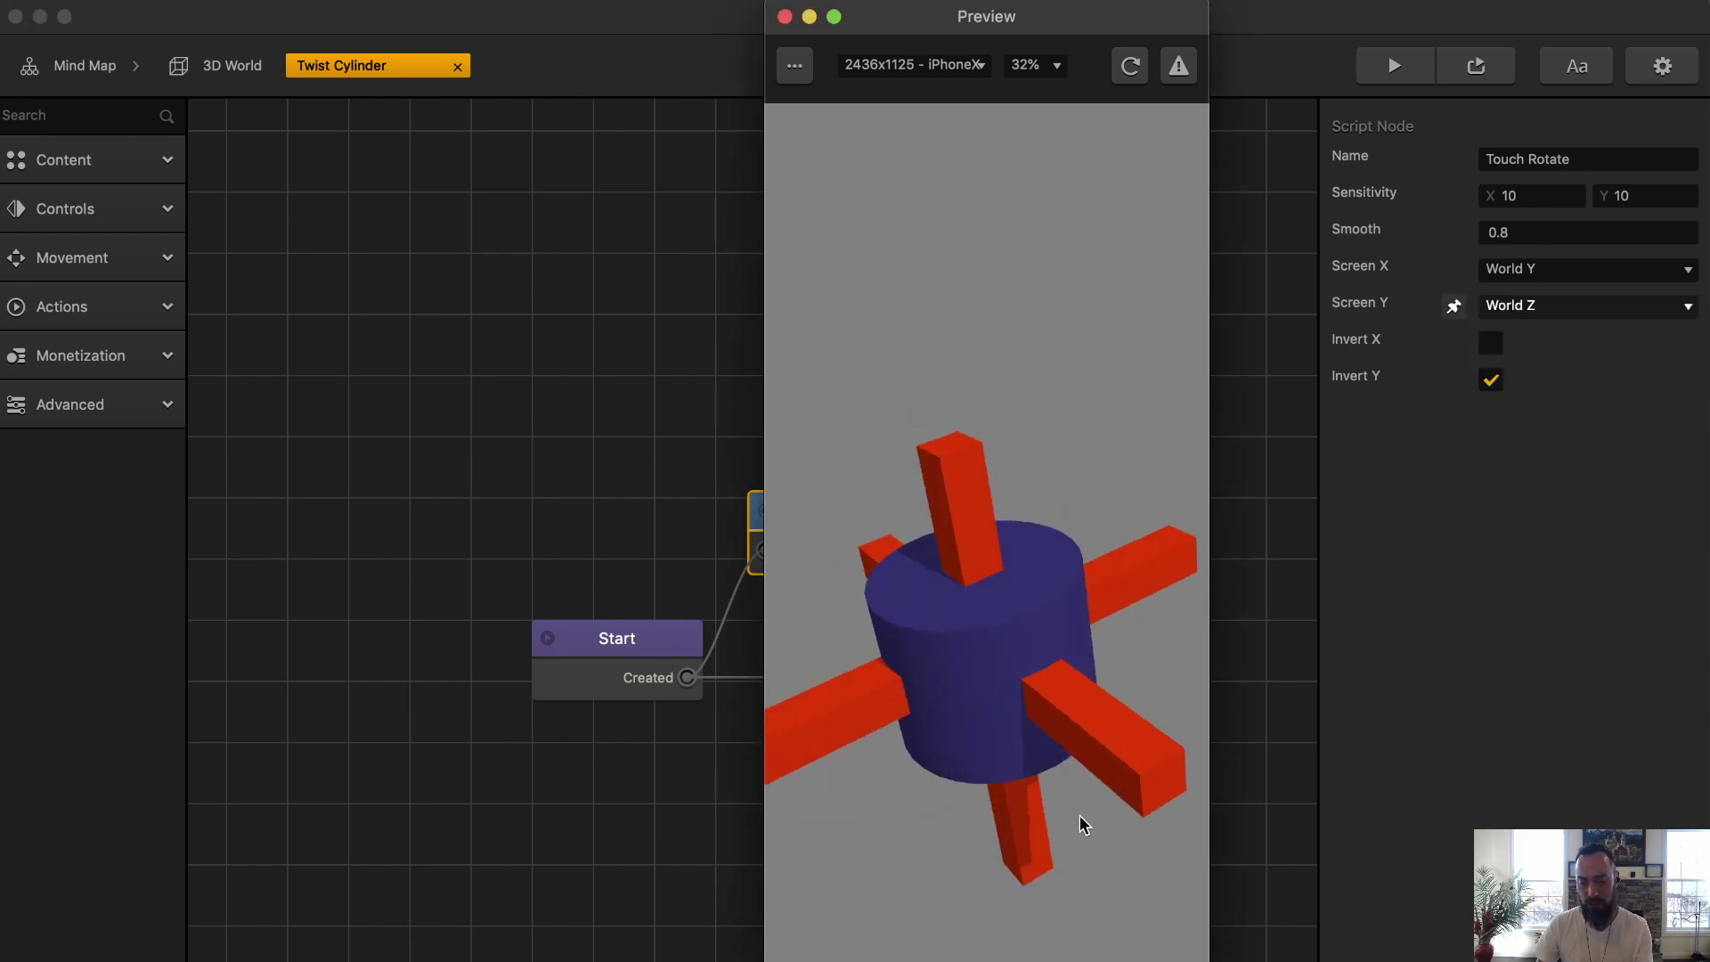
left_click(1565, 307)
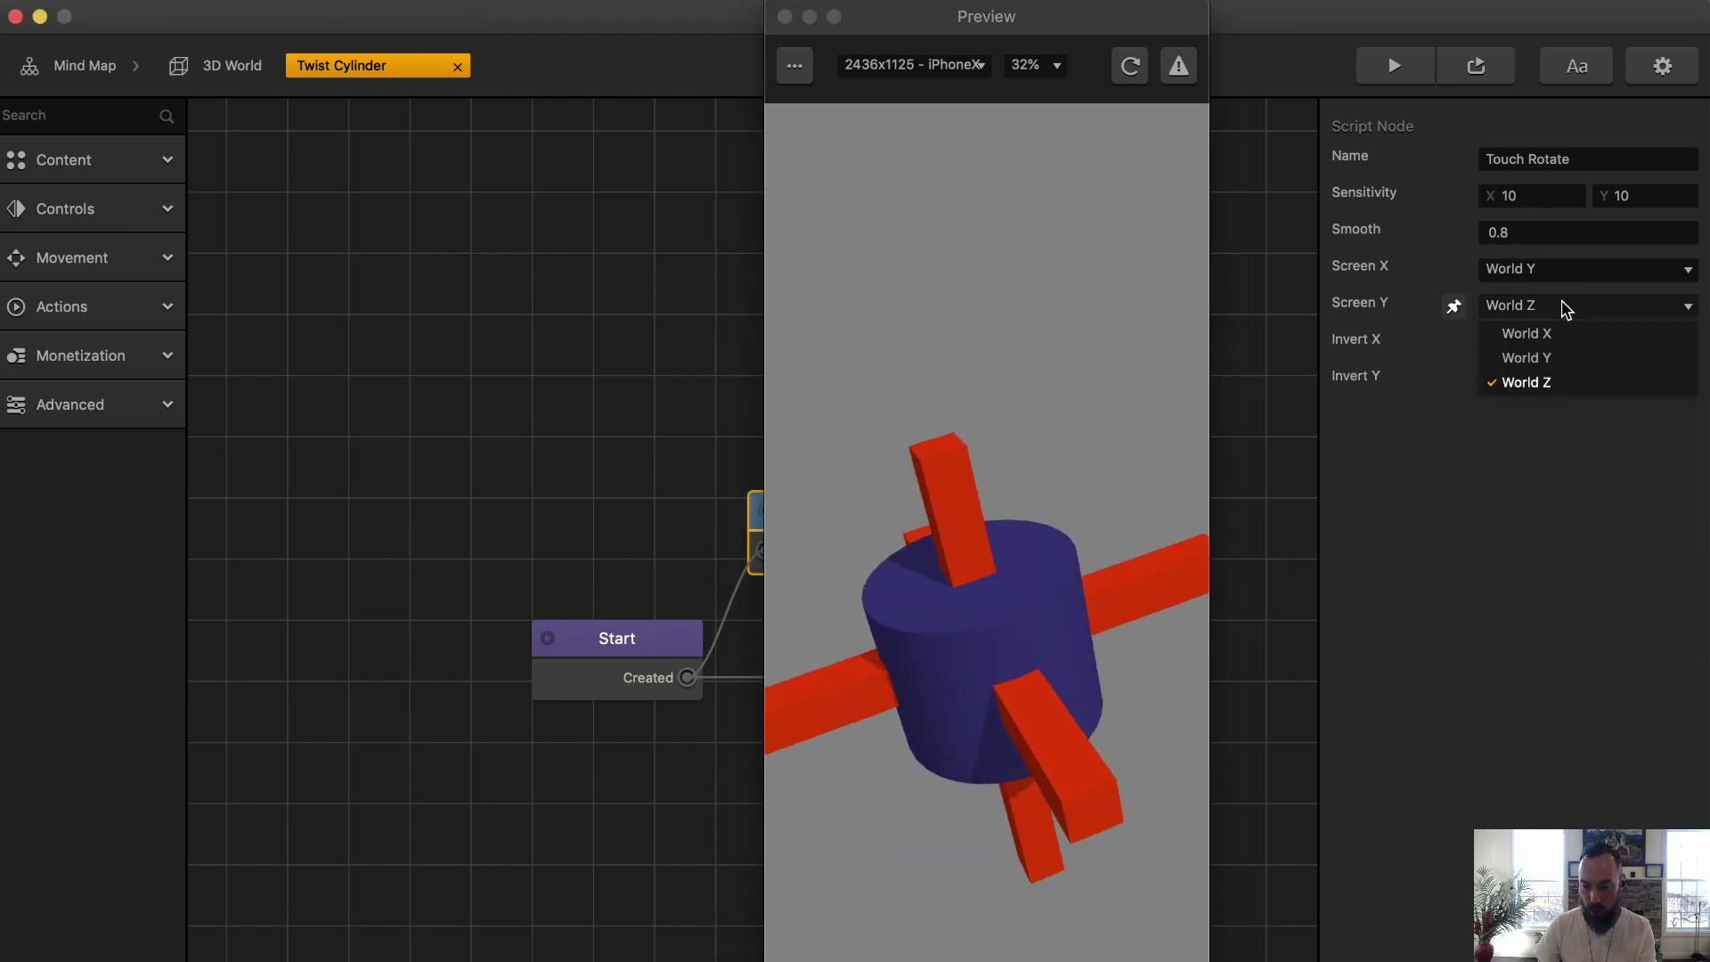
left_click(1561, 357)
left_click_drag(1194, 663, 1212, 664)
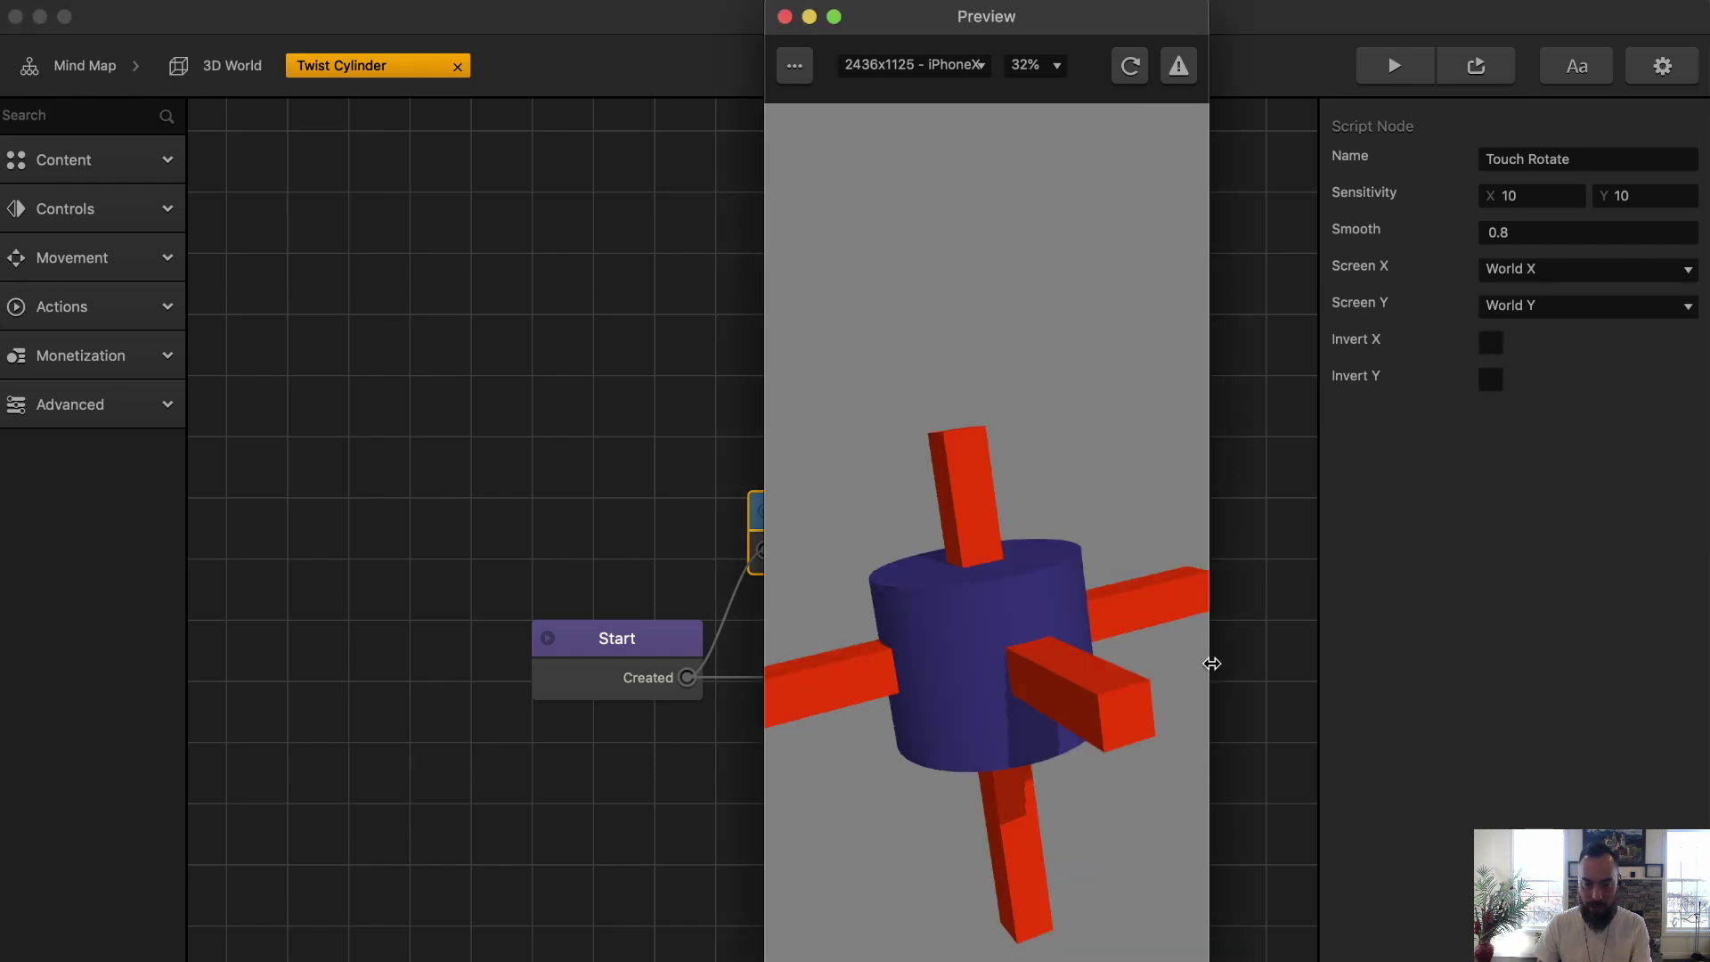
- Set the Touch Rotate node's Screen X to World Y and Screen Y to World X, and test them in a restarted preview
left_click(1505, 269)
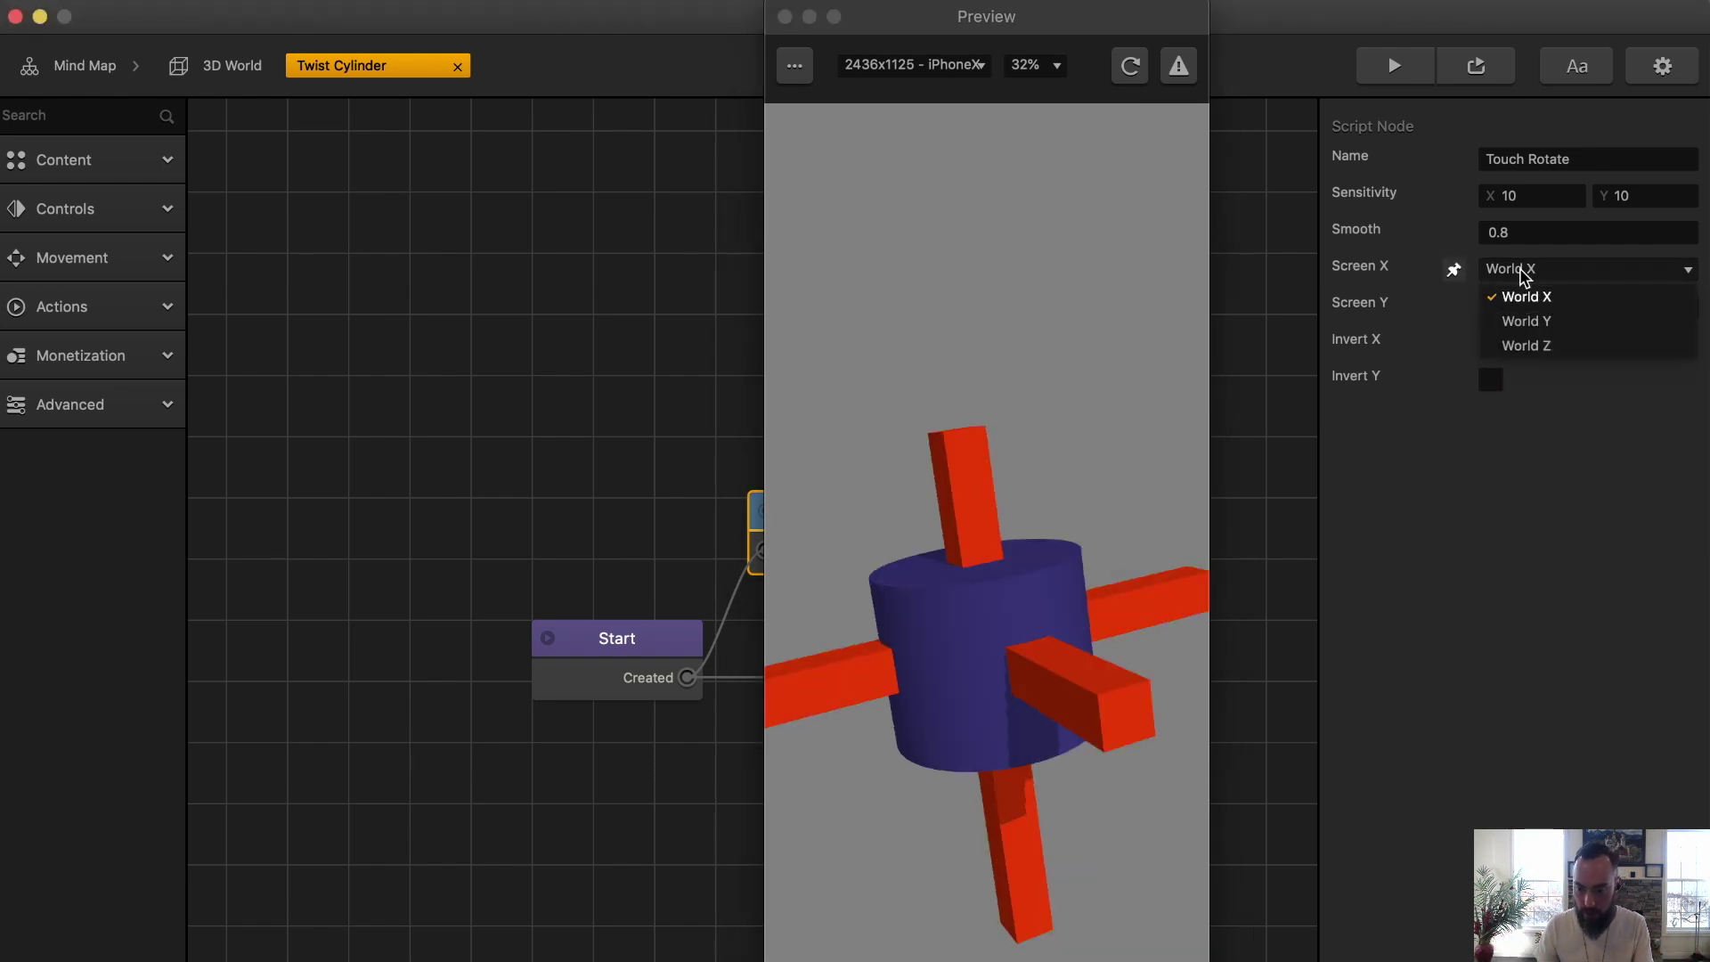
left_click(1527, 321)
left_click(1603, 308)
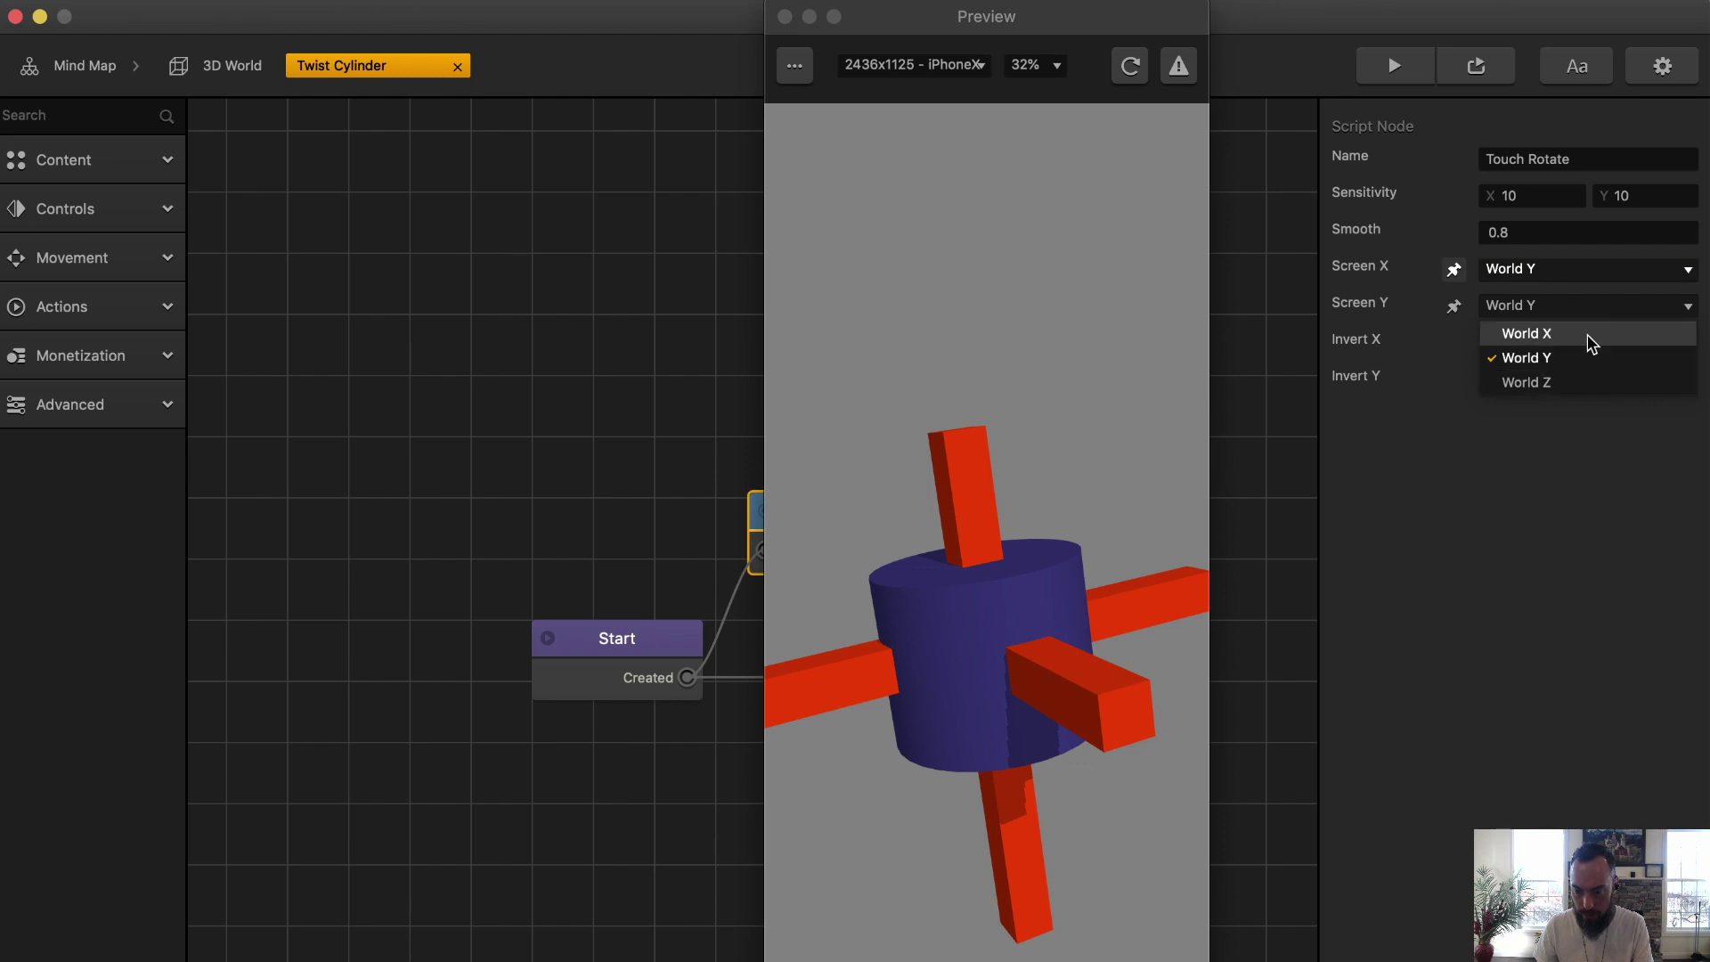
left_click(1558, 335)
left_click(1130, 66)
mouse_move(980, 657)
left_mouse_down()
mouse_move(537, 630)
mouse_move(1291, 627)
mouse_move(1594, 659)
mouse_move(1116, 749)
mouse_move(798, 711)
mouse_move(965, 698)
mouse_move(937, 680)
mouse_move(943, 500)
mouse_move(923, 673)
mouse_move(1044, 748)
mouse_move(1175, 371)
mouse_move(1179, 278)
mouse_move(1156, 671)
mouse_move(1127, 641)
mouse_move(873, 650)
mouse_move(890, 268)
mouse_move(930, 686)
mouse_move(1172, 668)
mouse_move(989, 687)
mouse_move(996, 435)
mouse_move(992, 657)
left_mouse_up()
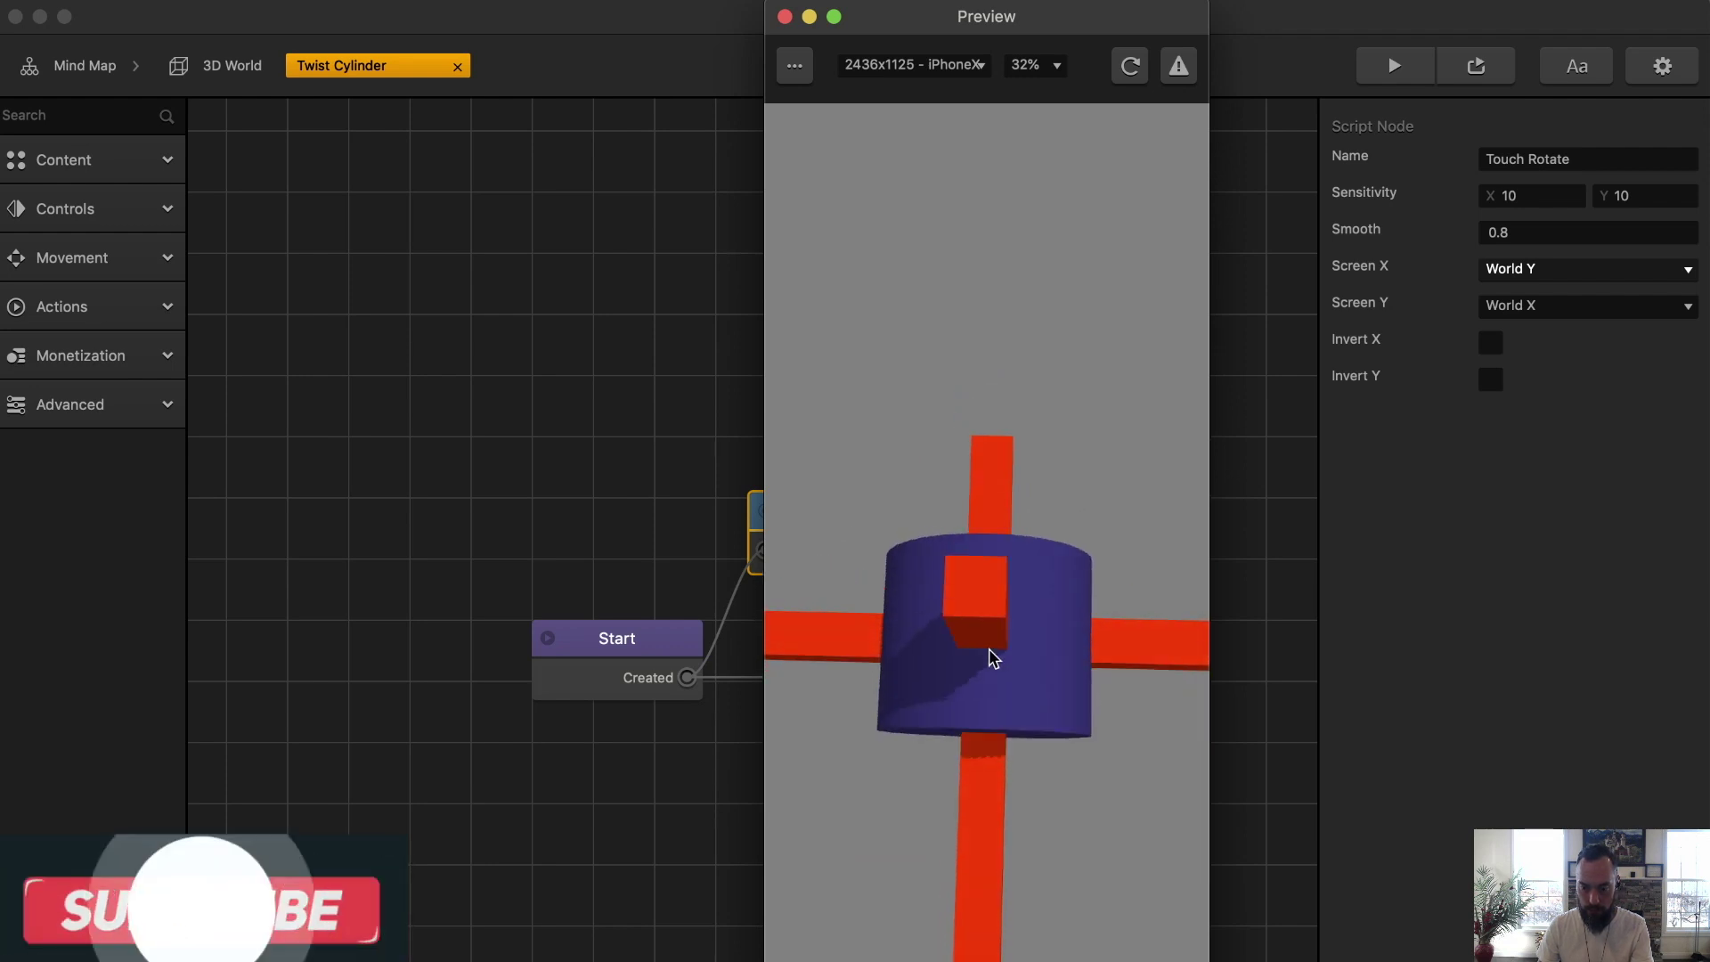
- Choose World X again as the Touch Rotate node's Screen Y axis and retest the cylinder's rotation in a restarted preview
left_click(1569, 306)
left_click(1576, 337)
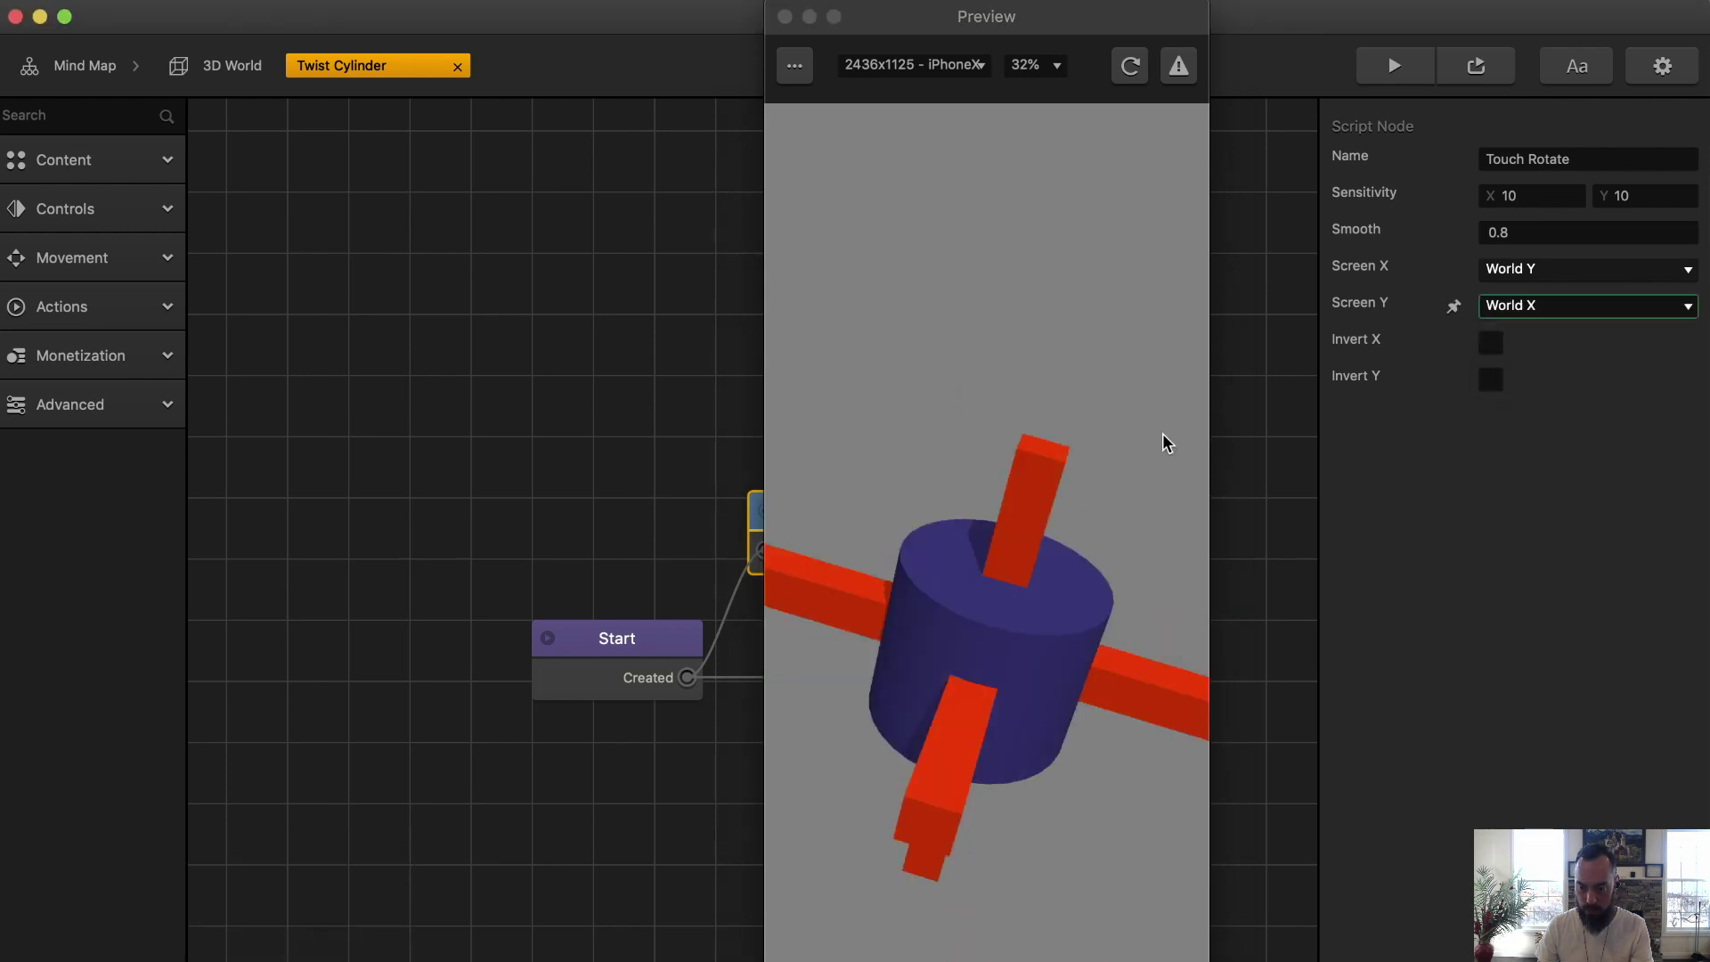
left_click(1130, 65)
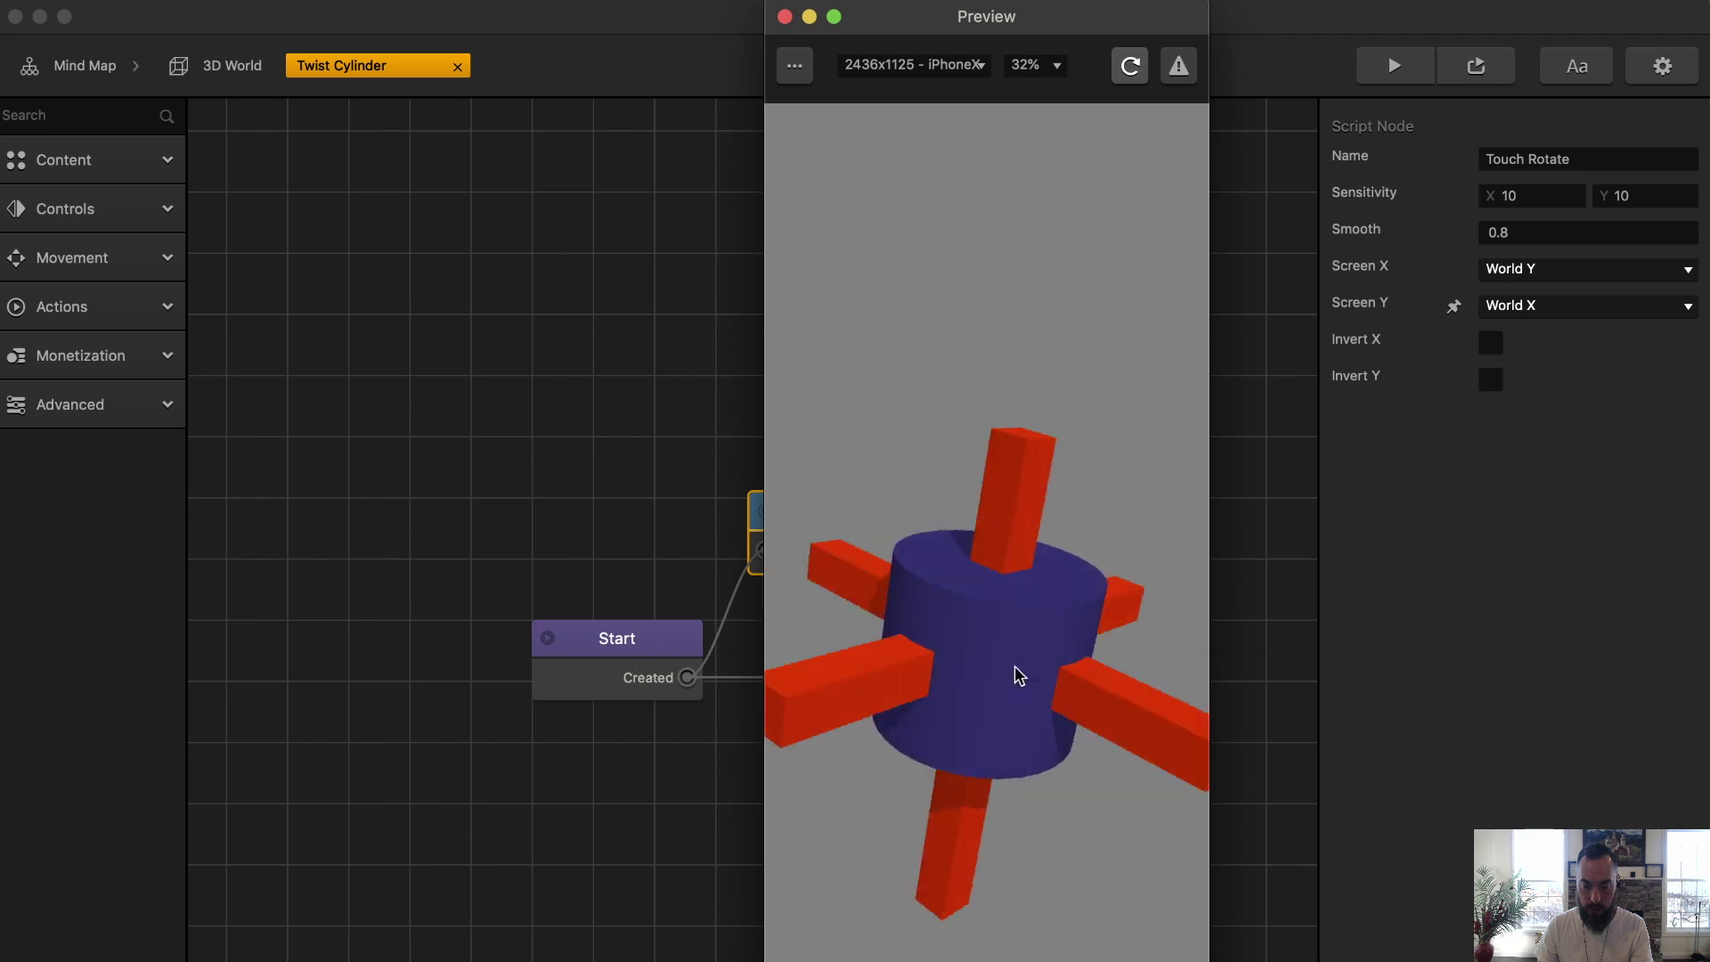
left_click_drag(1018, 674, 836, 517)
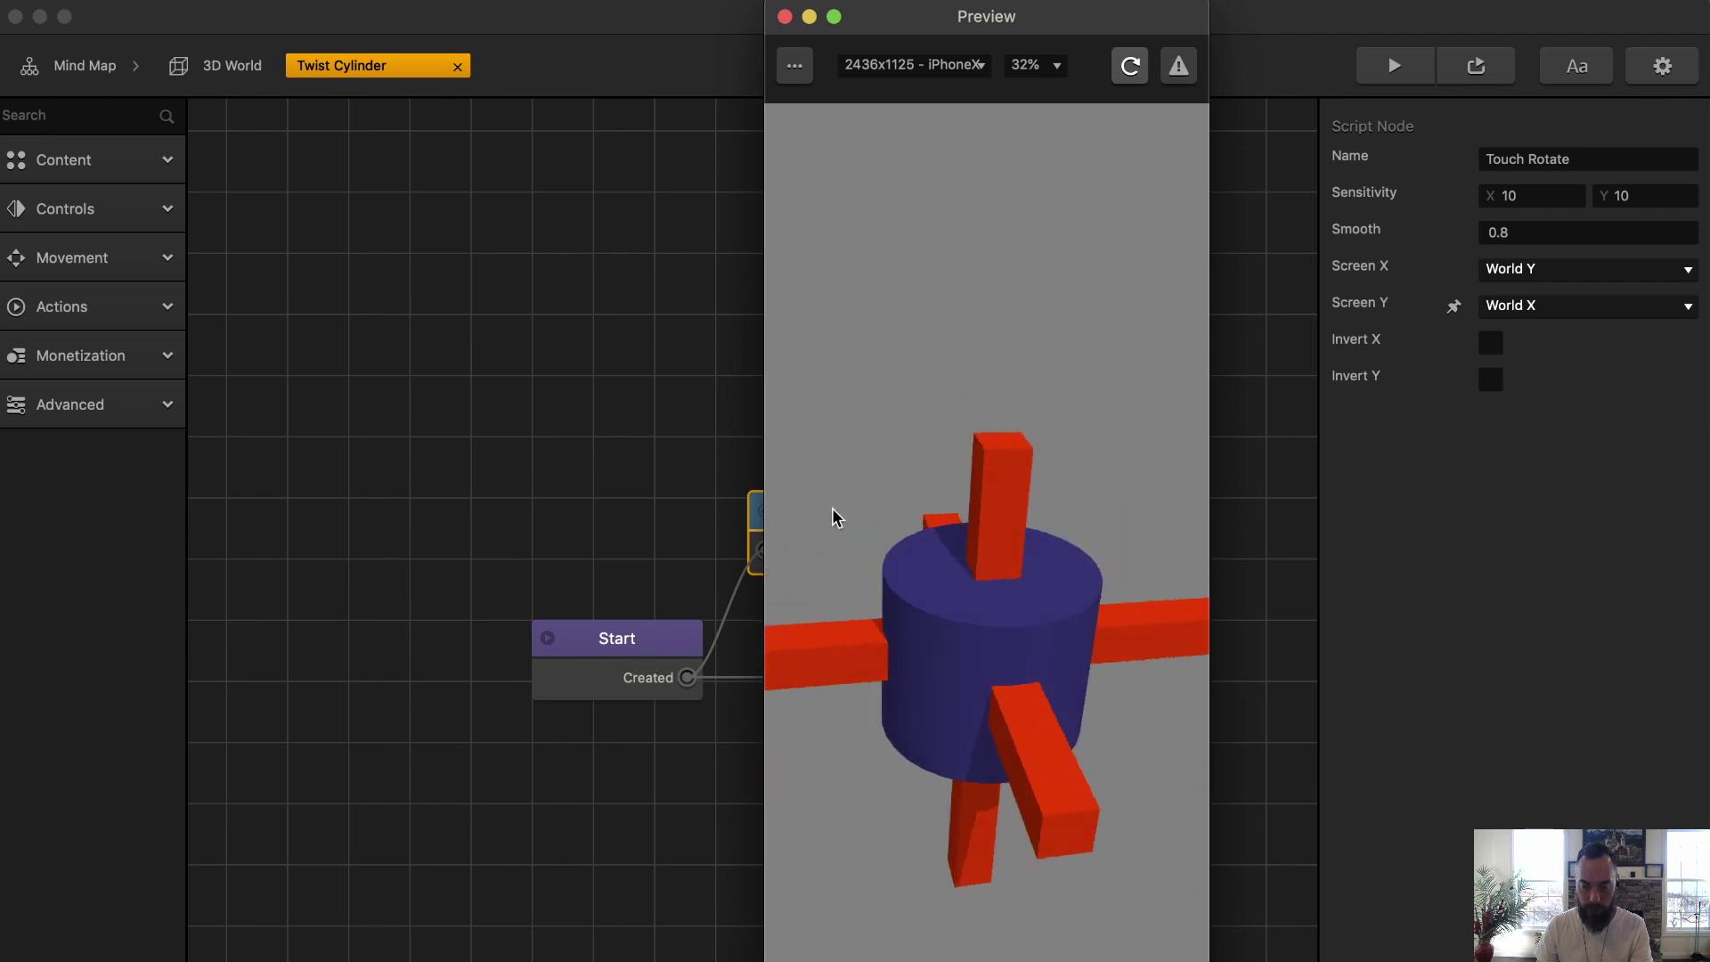
- Try the Touch Rotate node's Invert Y option, test the rotation by touch and close the preview
left_click(1492, 382)
left_click_drag(1095, 612, 944, 722)
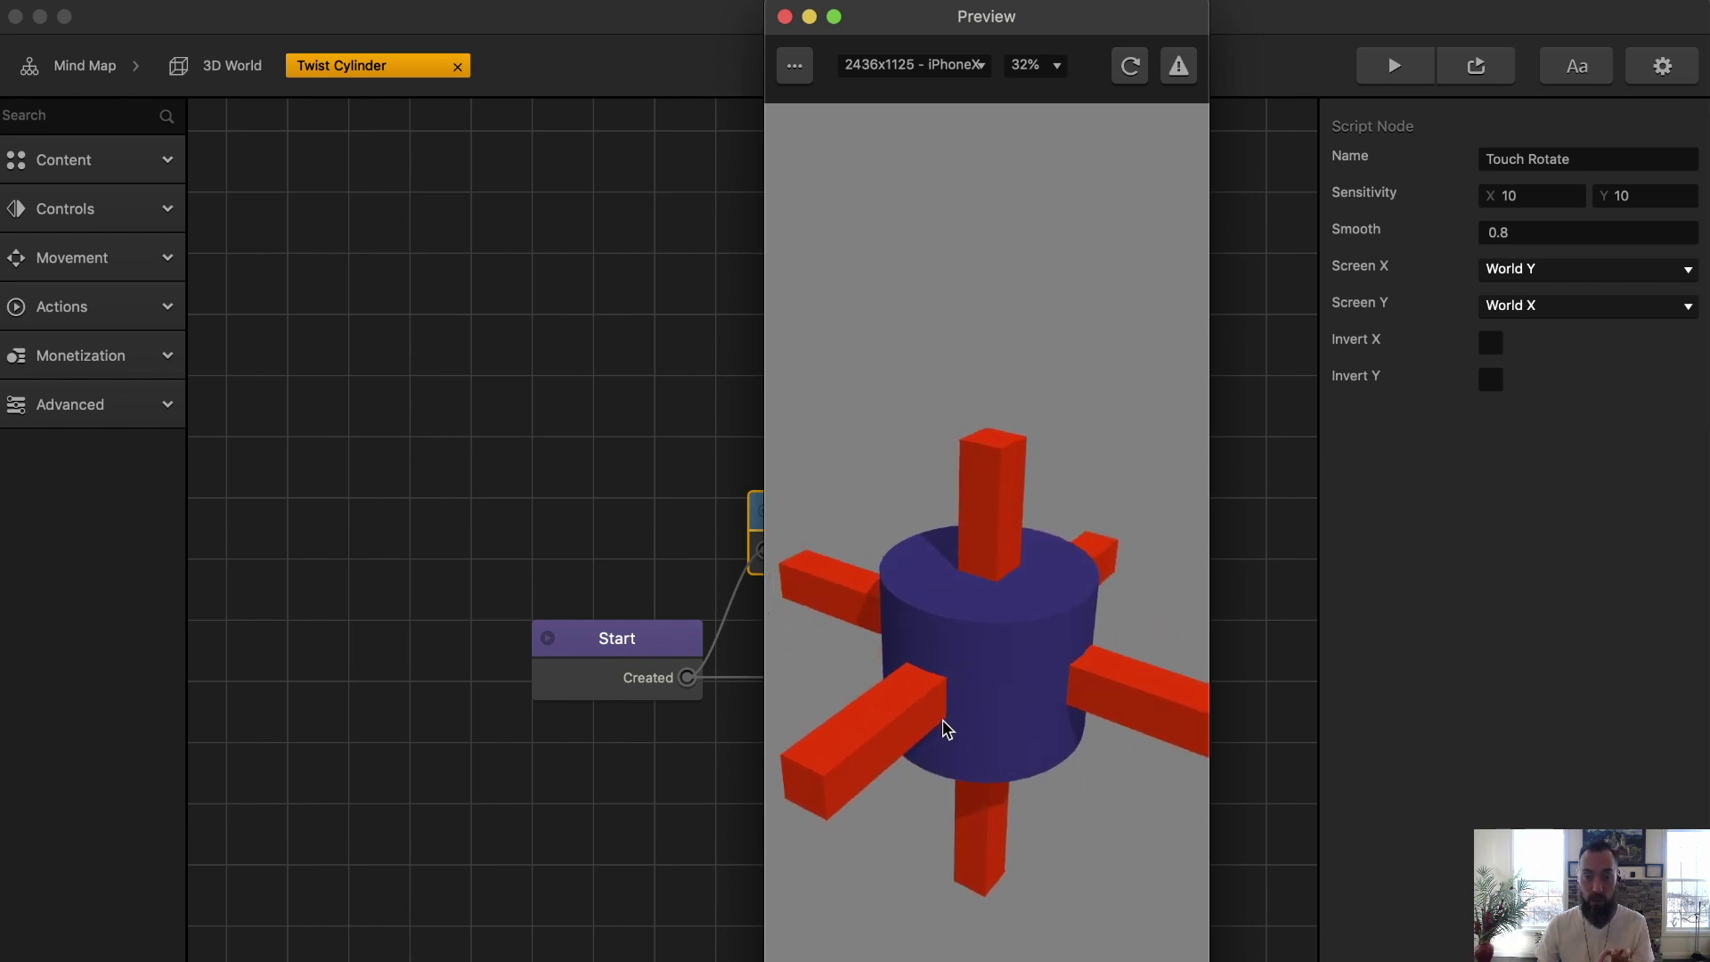
left_click_drag(946, 729, 1019, 828)
left_click(784, 16)
- Duplicate the twist cylinder with its cubes at 2-unit spacing into a three-by-three ring with an open centre, and test it in the preview
left_click(231, 65)
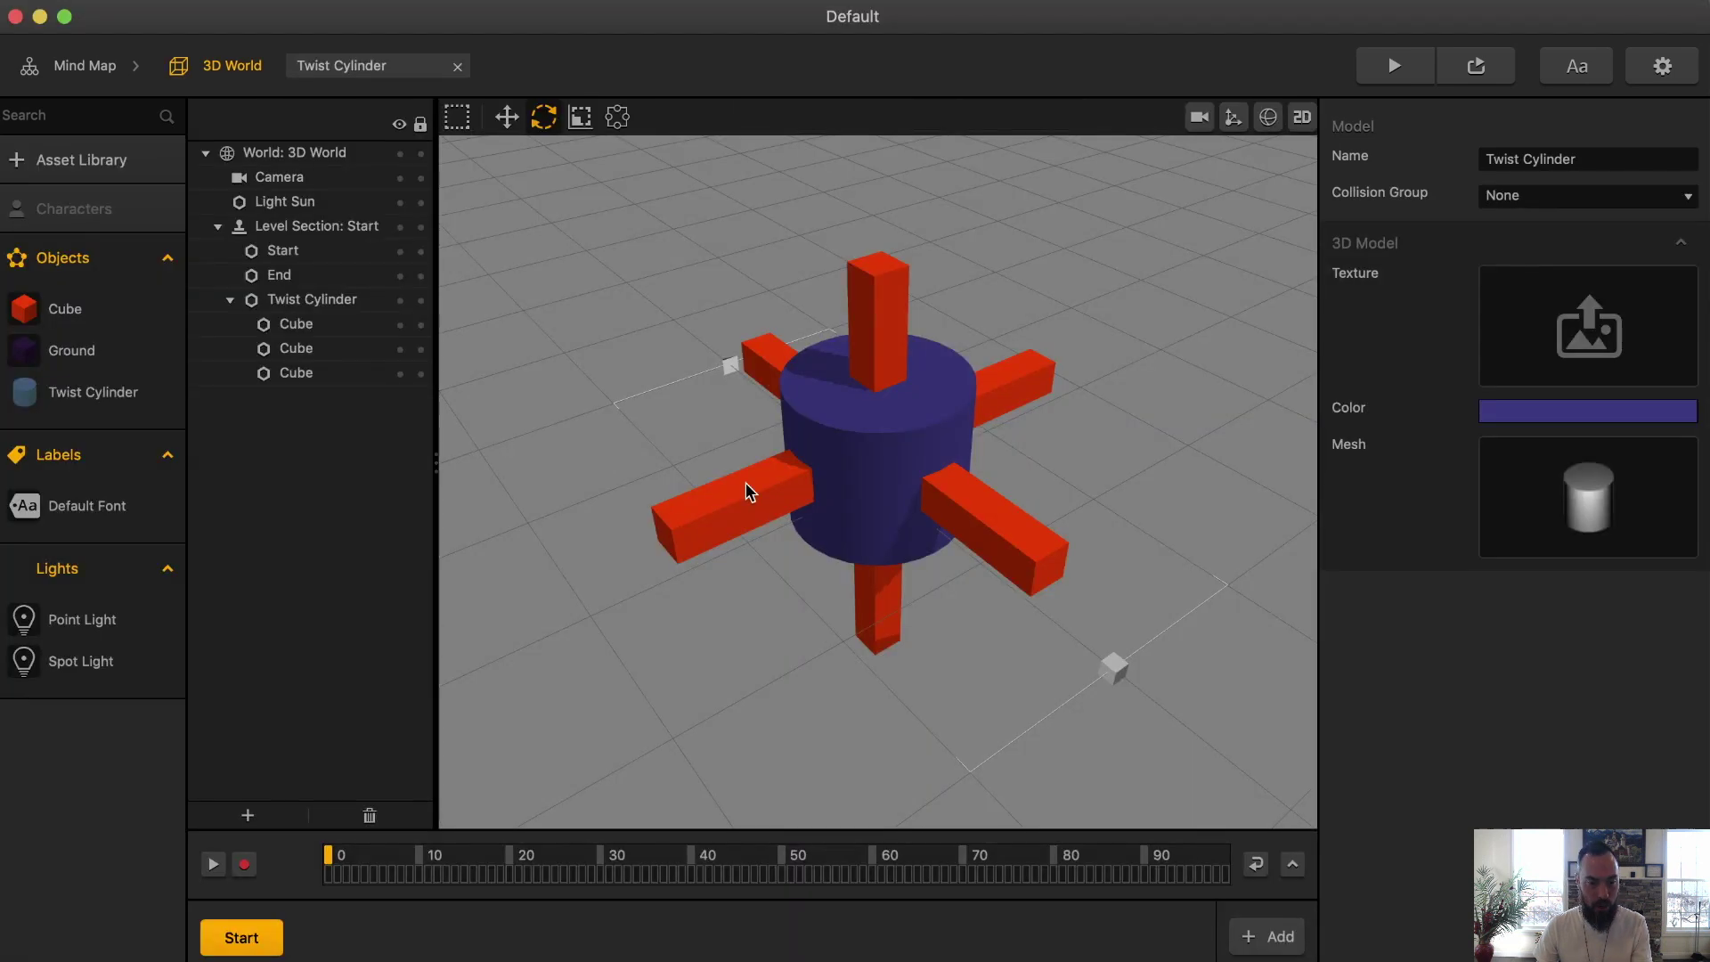
left_click(1199, 117)
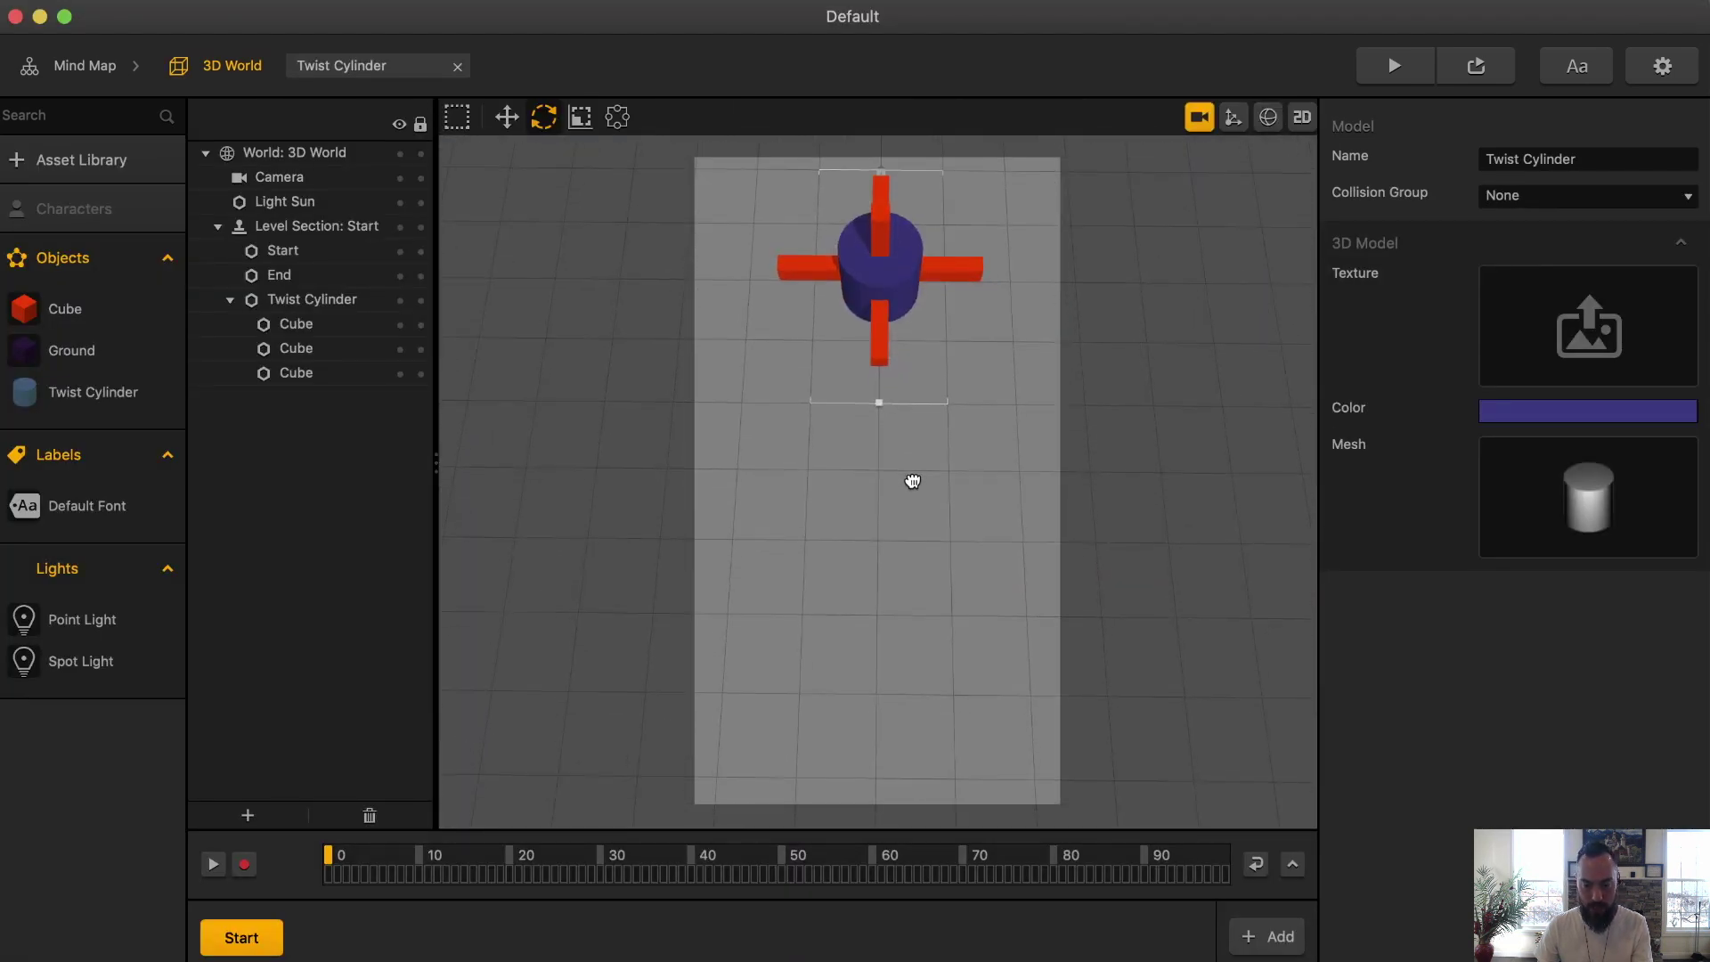
left_click(907, 584)
key("super+Right")
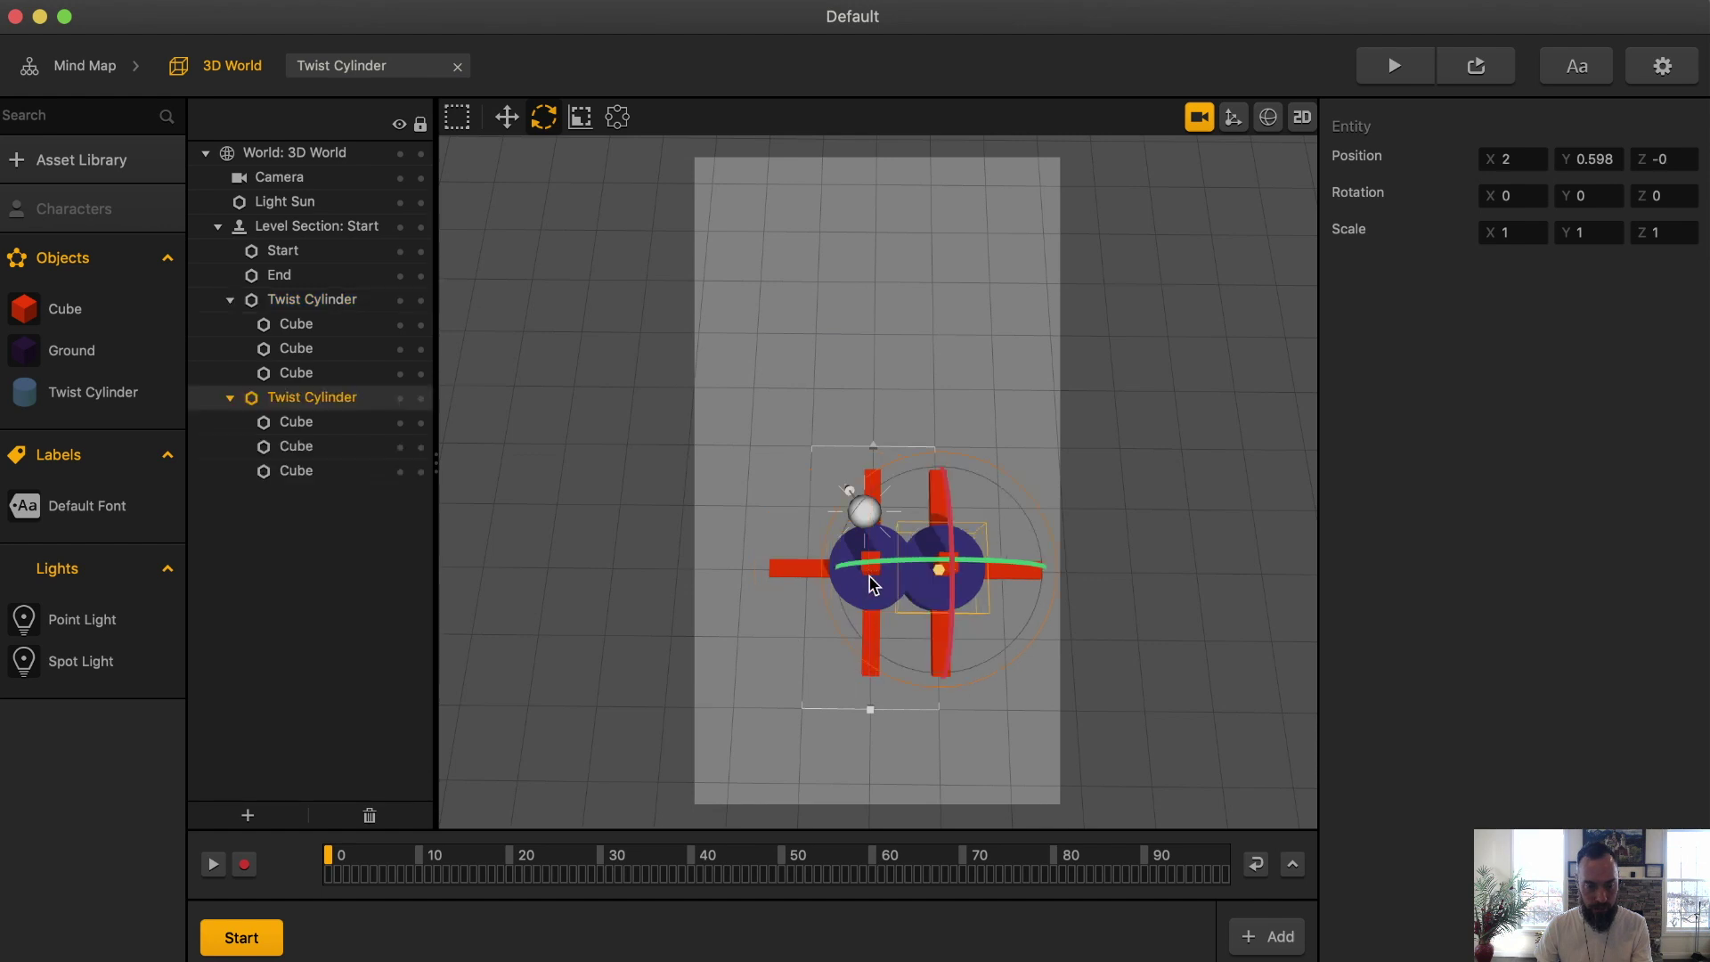
key("super+Up")
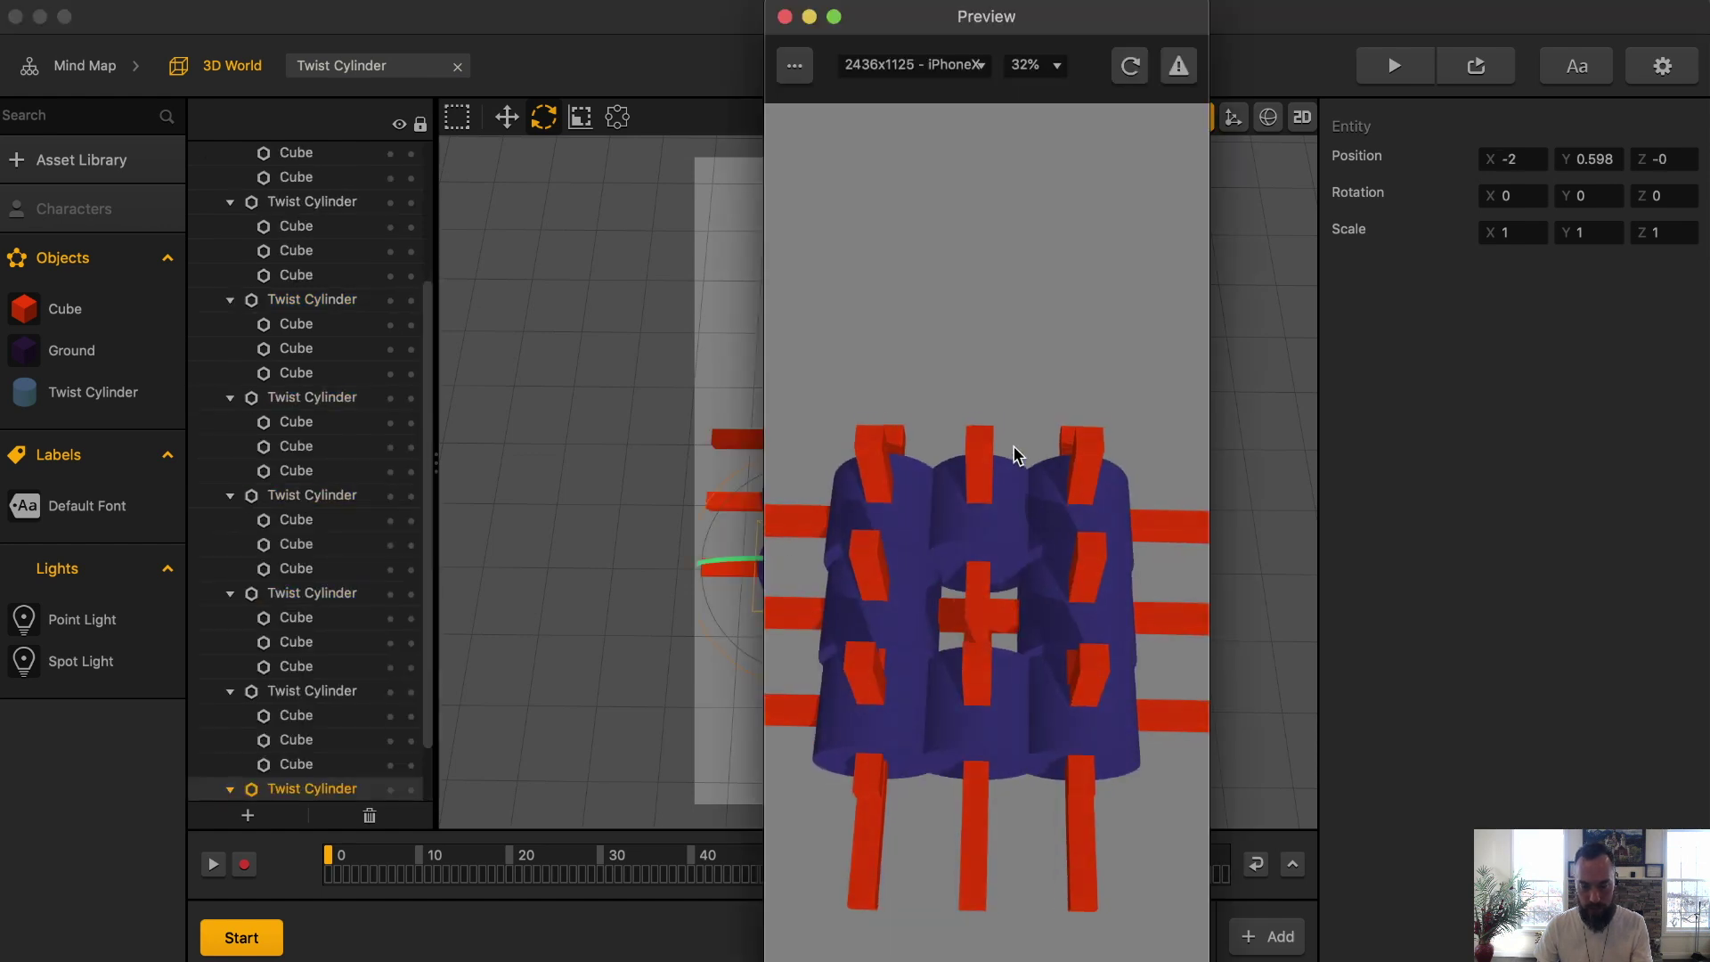
left_click_drag(1014, 447, 927, 465)
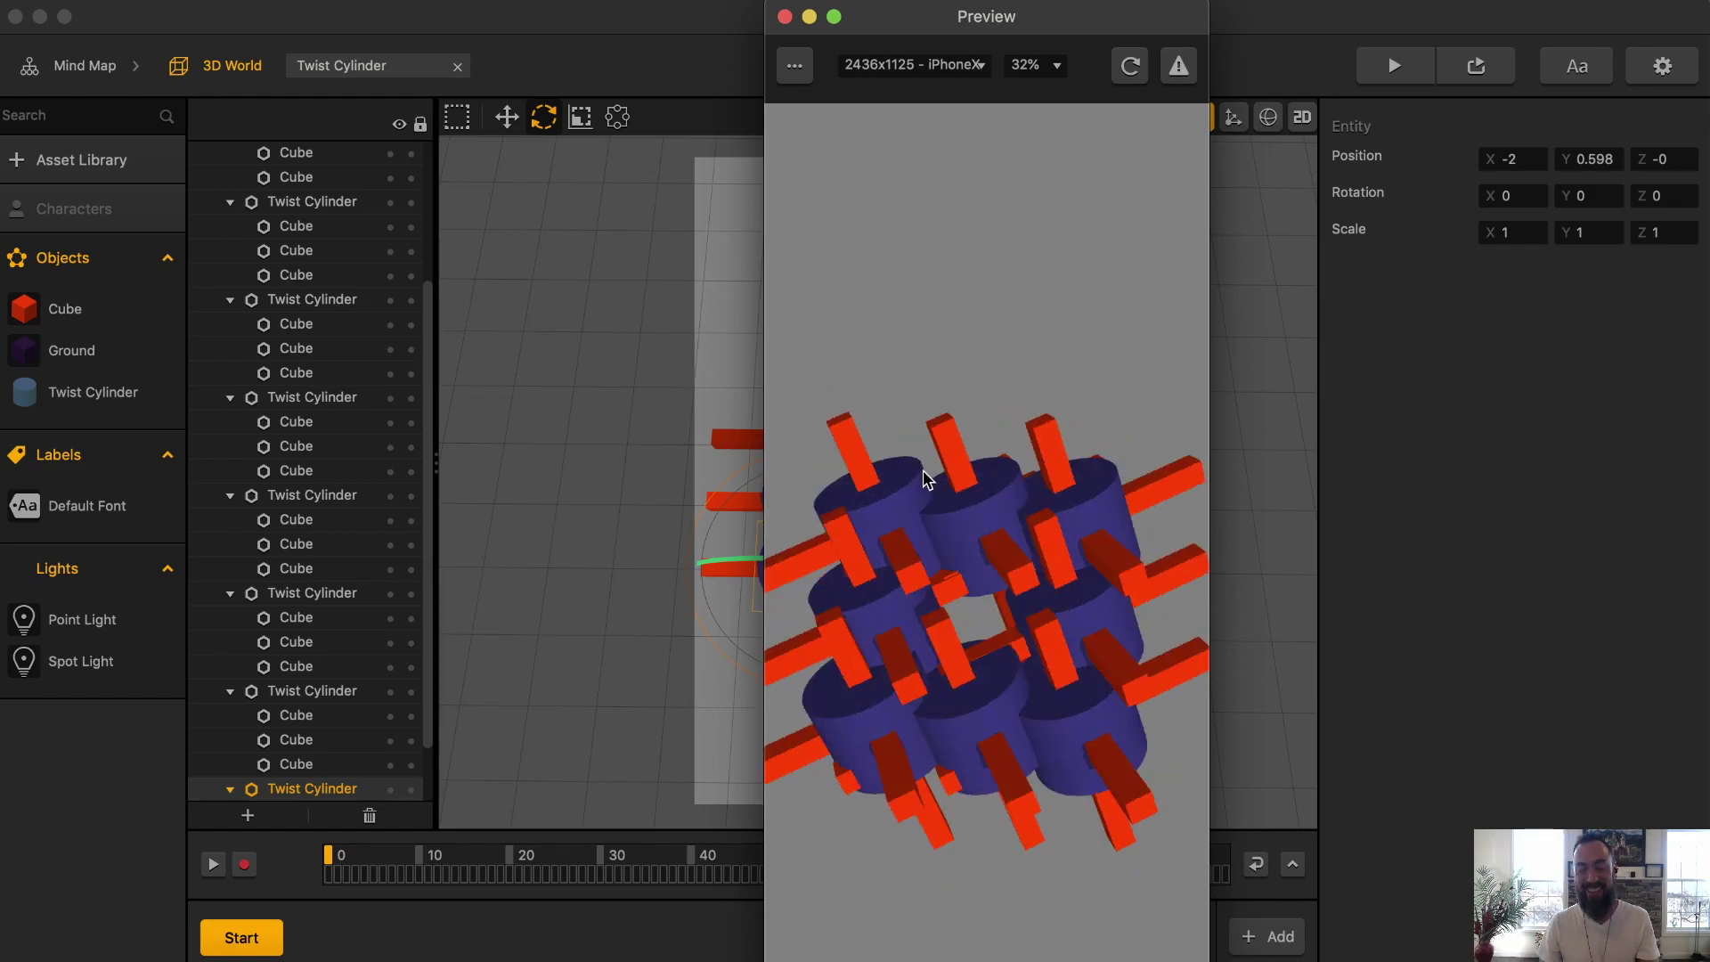
- Return to the Twist Cylinder's node graph and review the settings of its Start and 3D Model nodes
key("ctrl+Up")
left_click(748, 486)
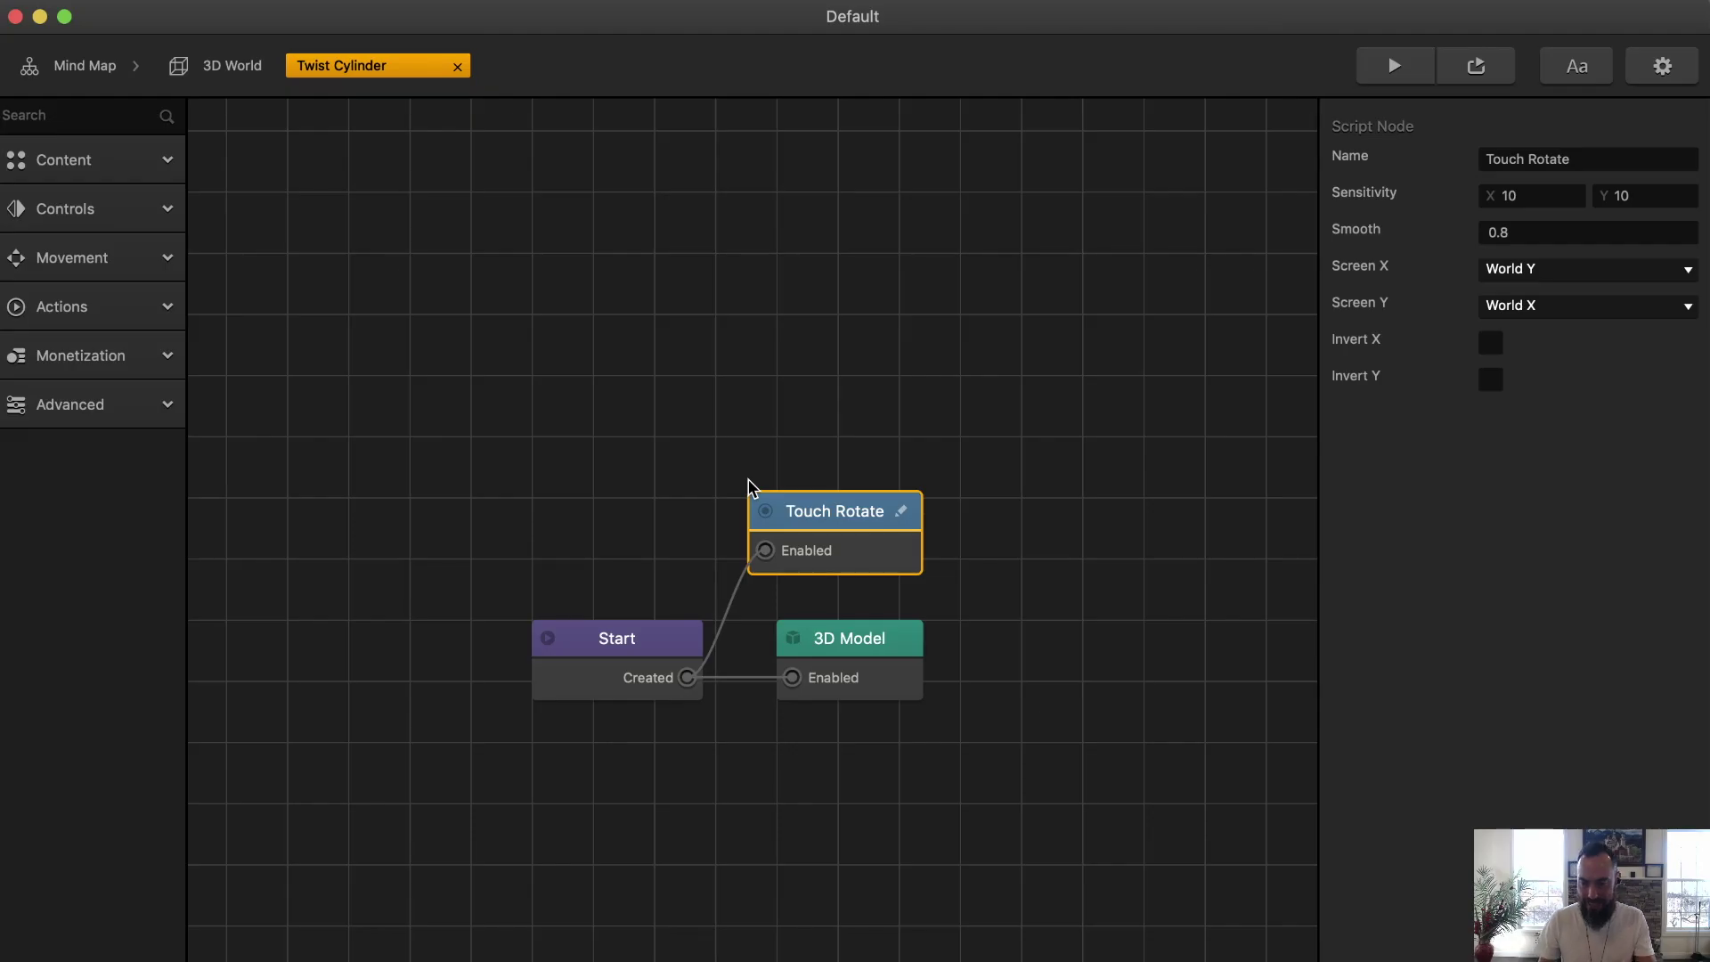
left_click(607, 659)
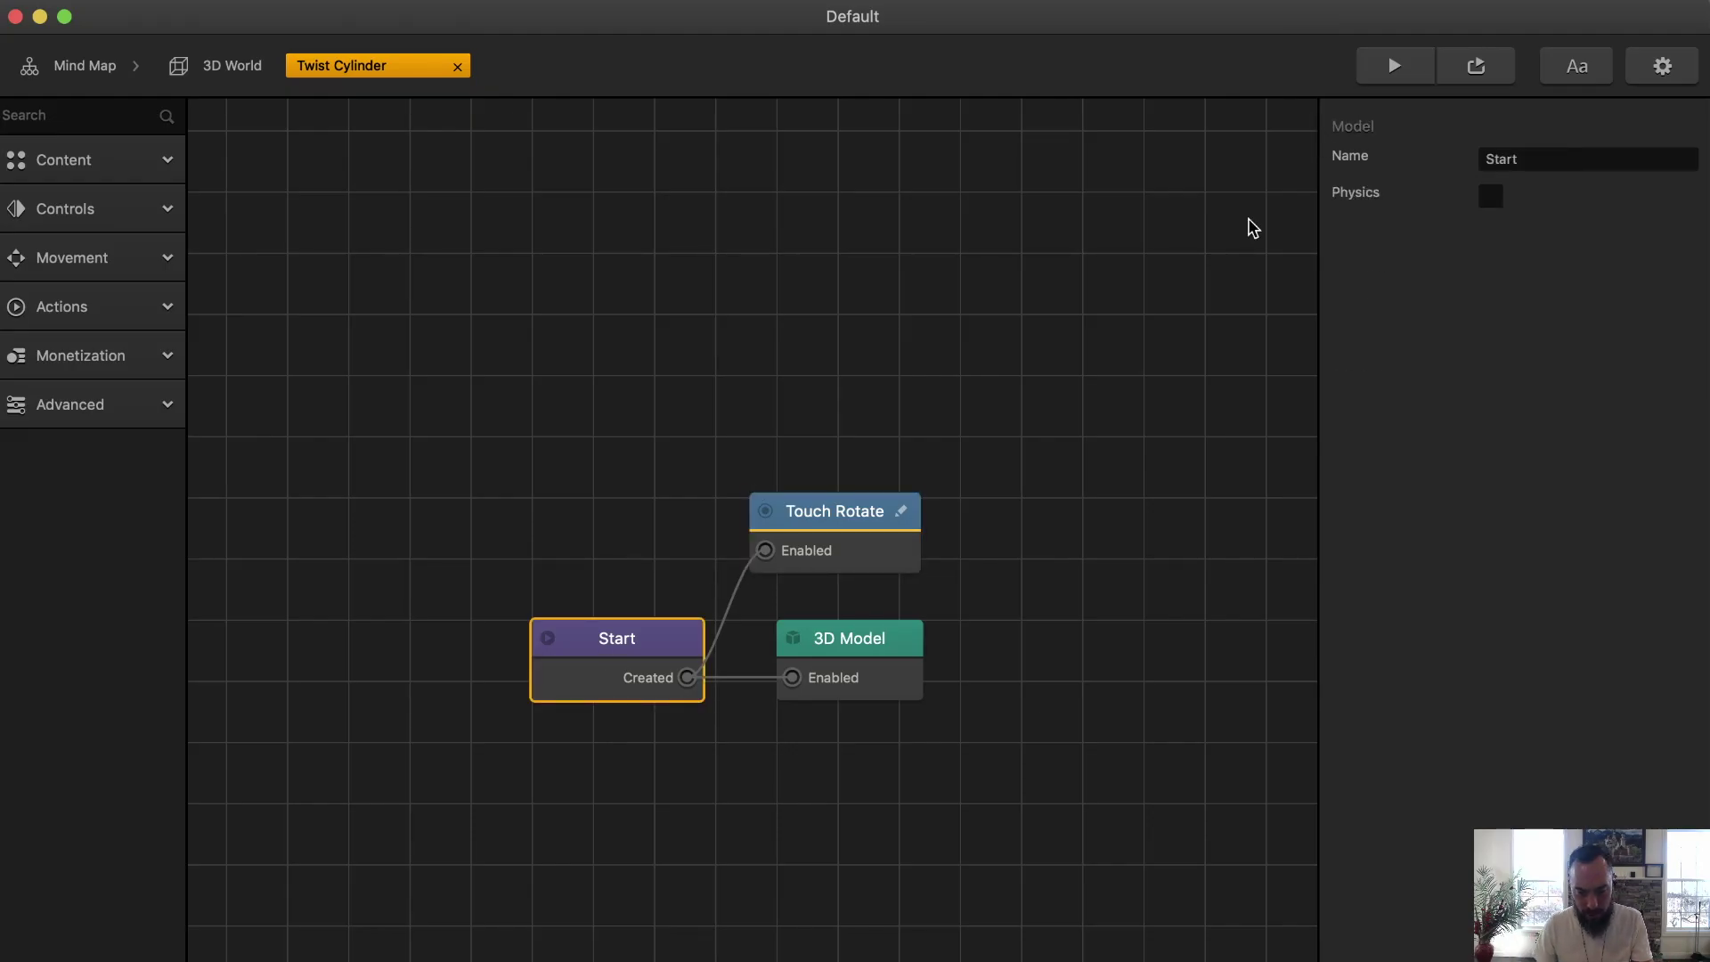
left_click(911, 625)
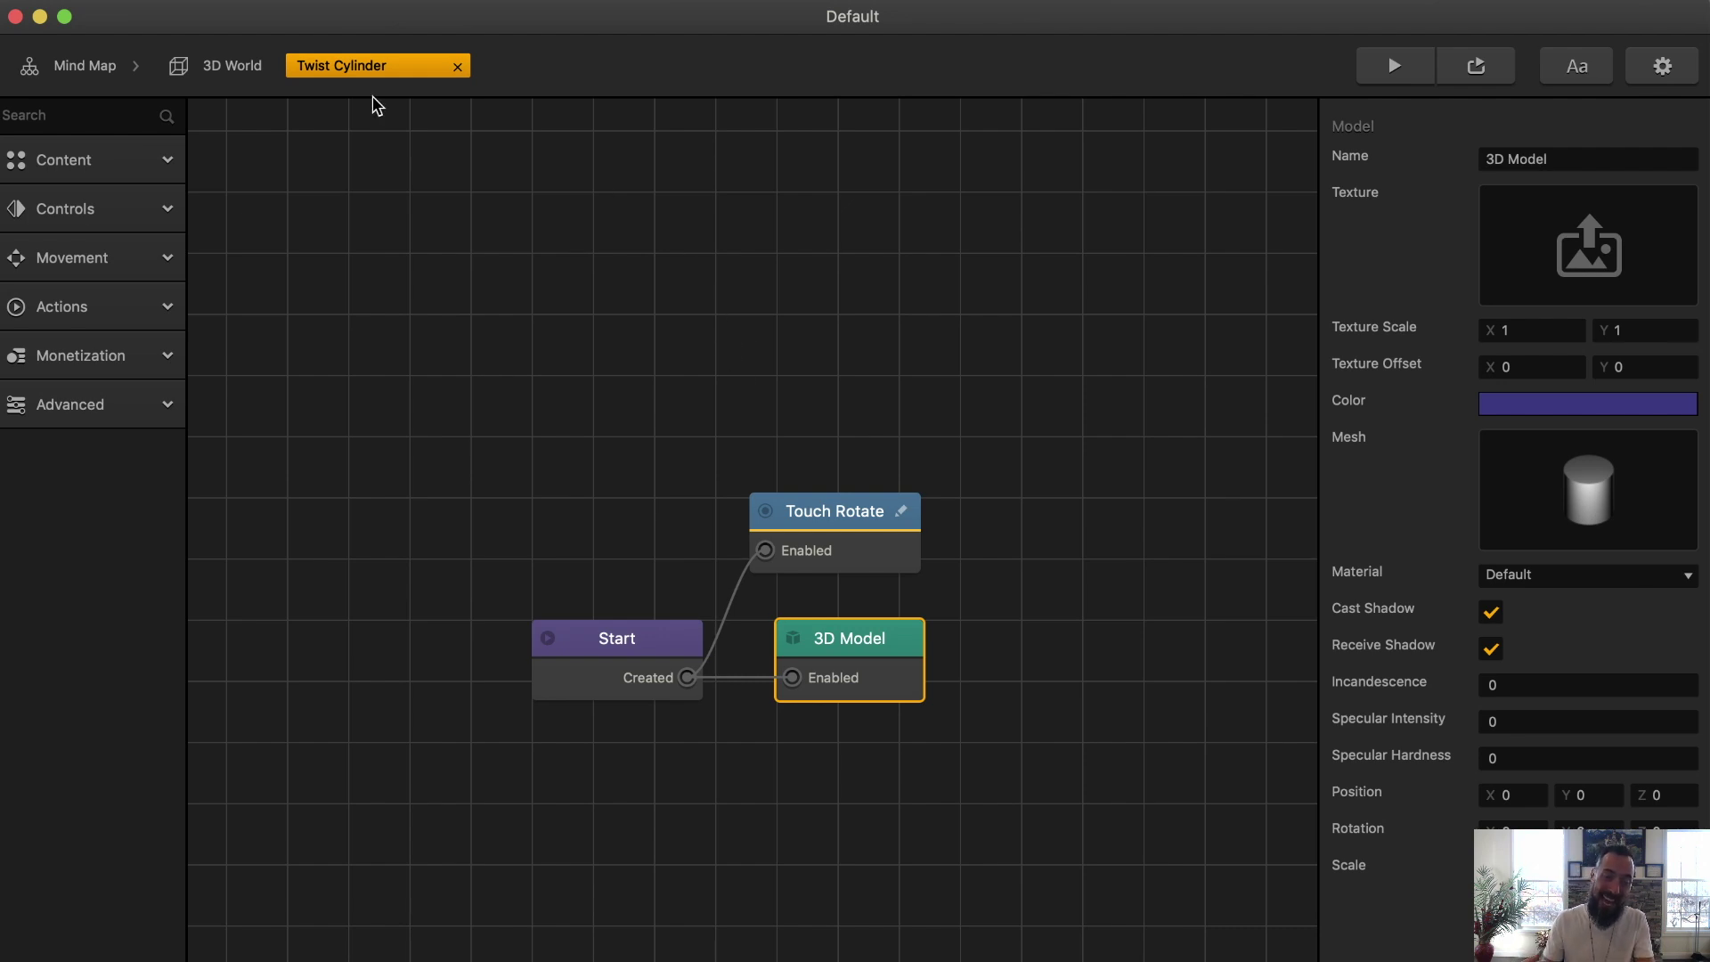
- Add the Position Cube and Float Platform assets from the Asset Library to the 3D World's objects
left_click(226, 70)
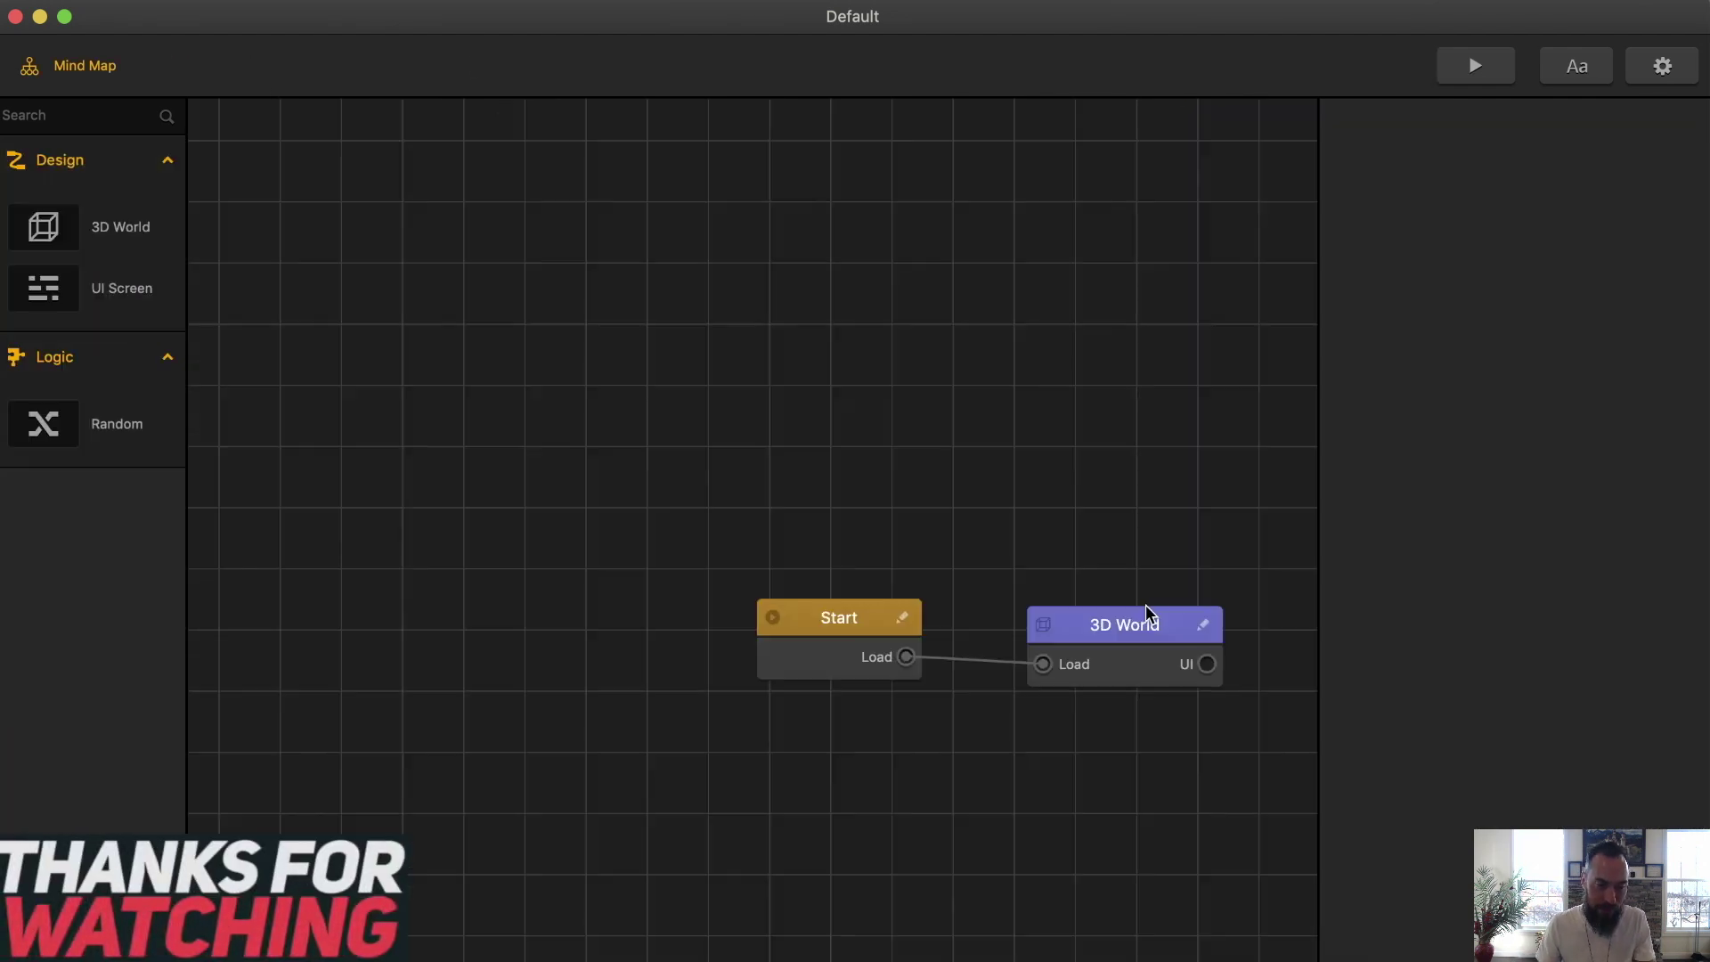
double_click(1145, 606)
left_click(36, 160)
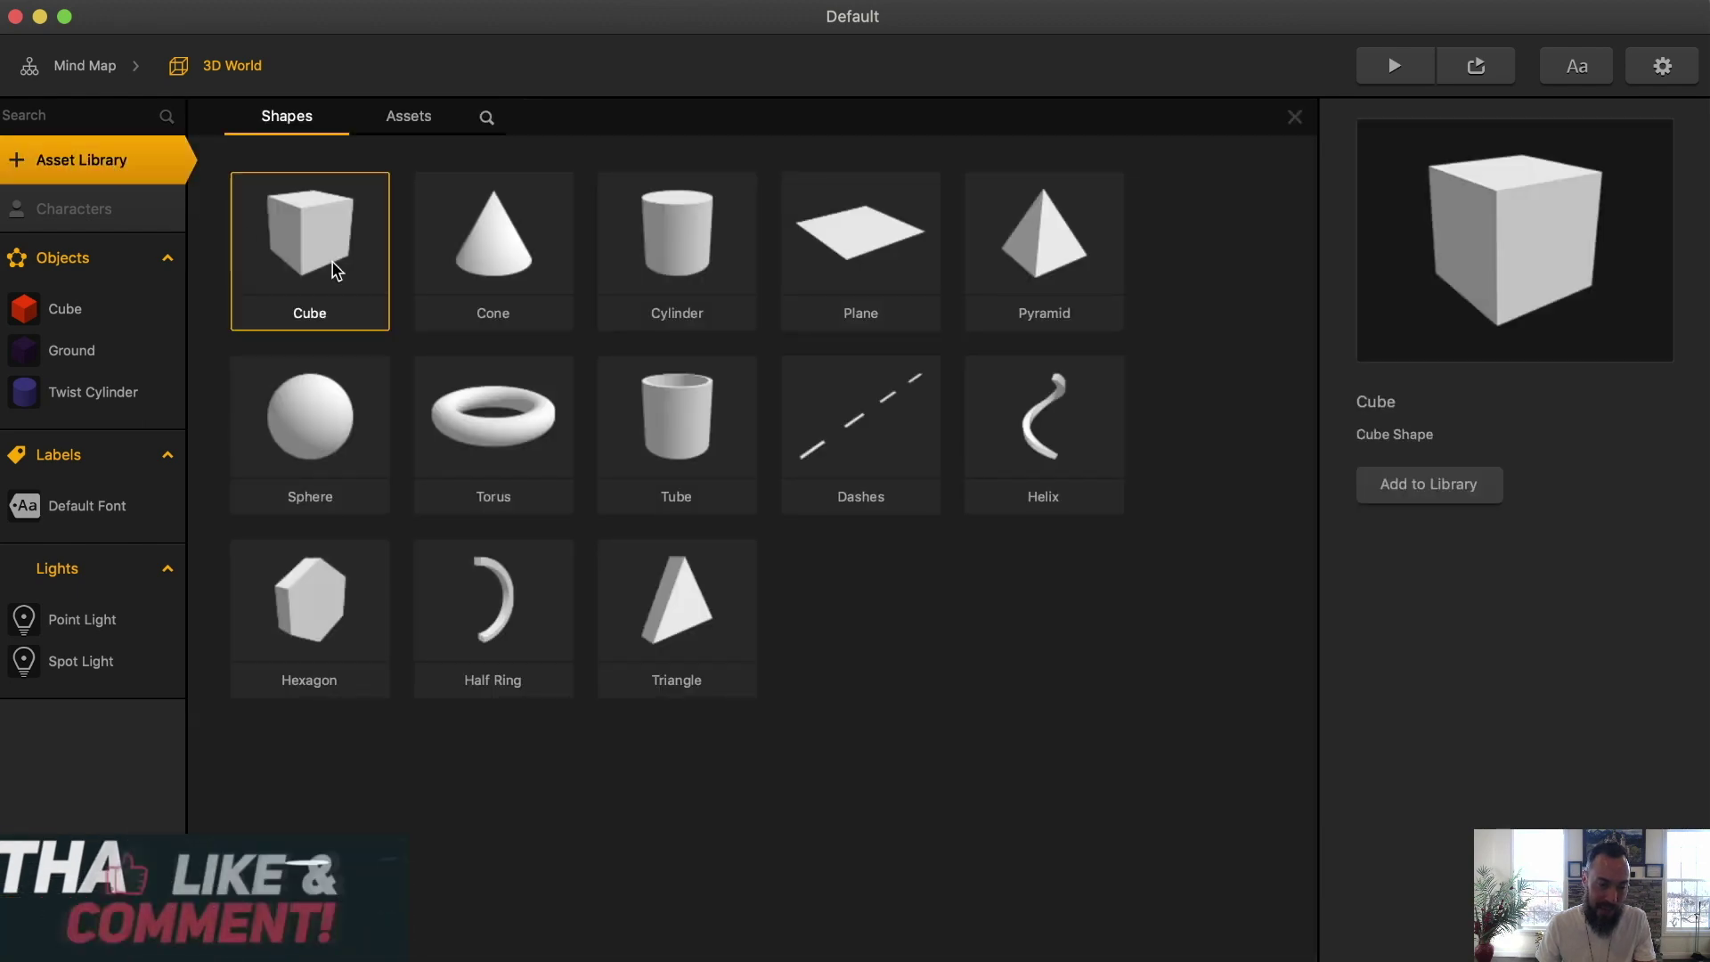
left_click(418, 129)
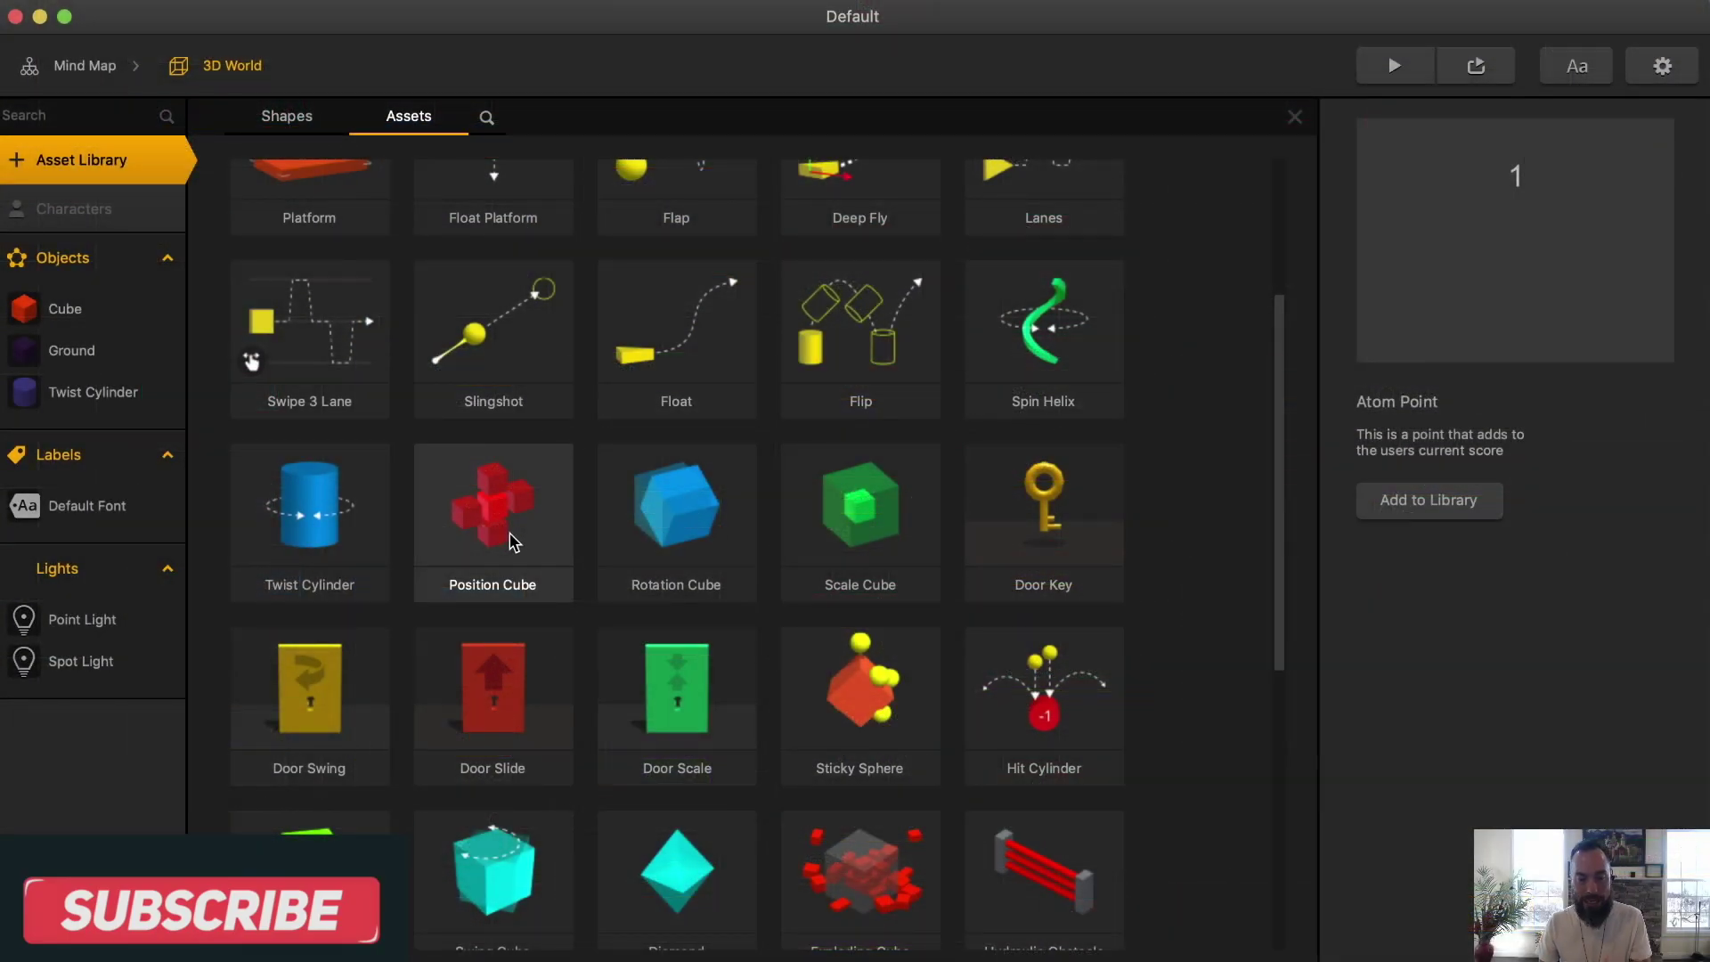
left_click(512, 543)
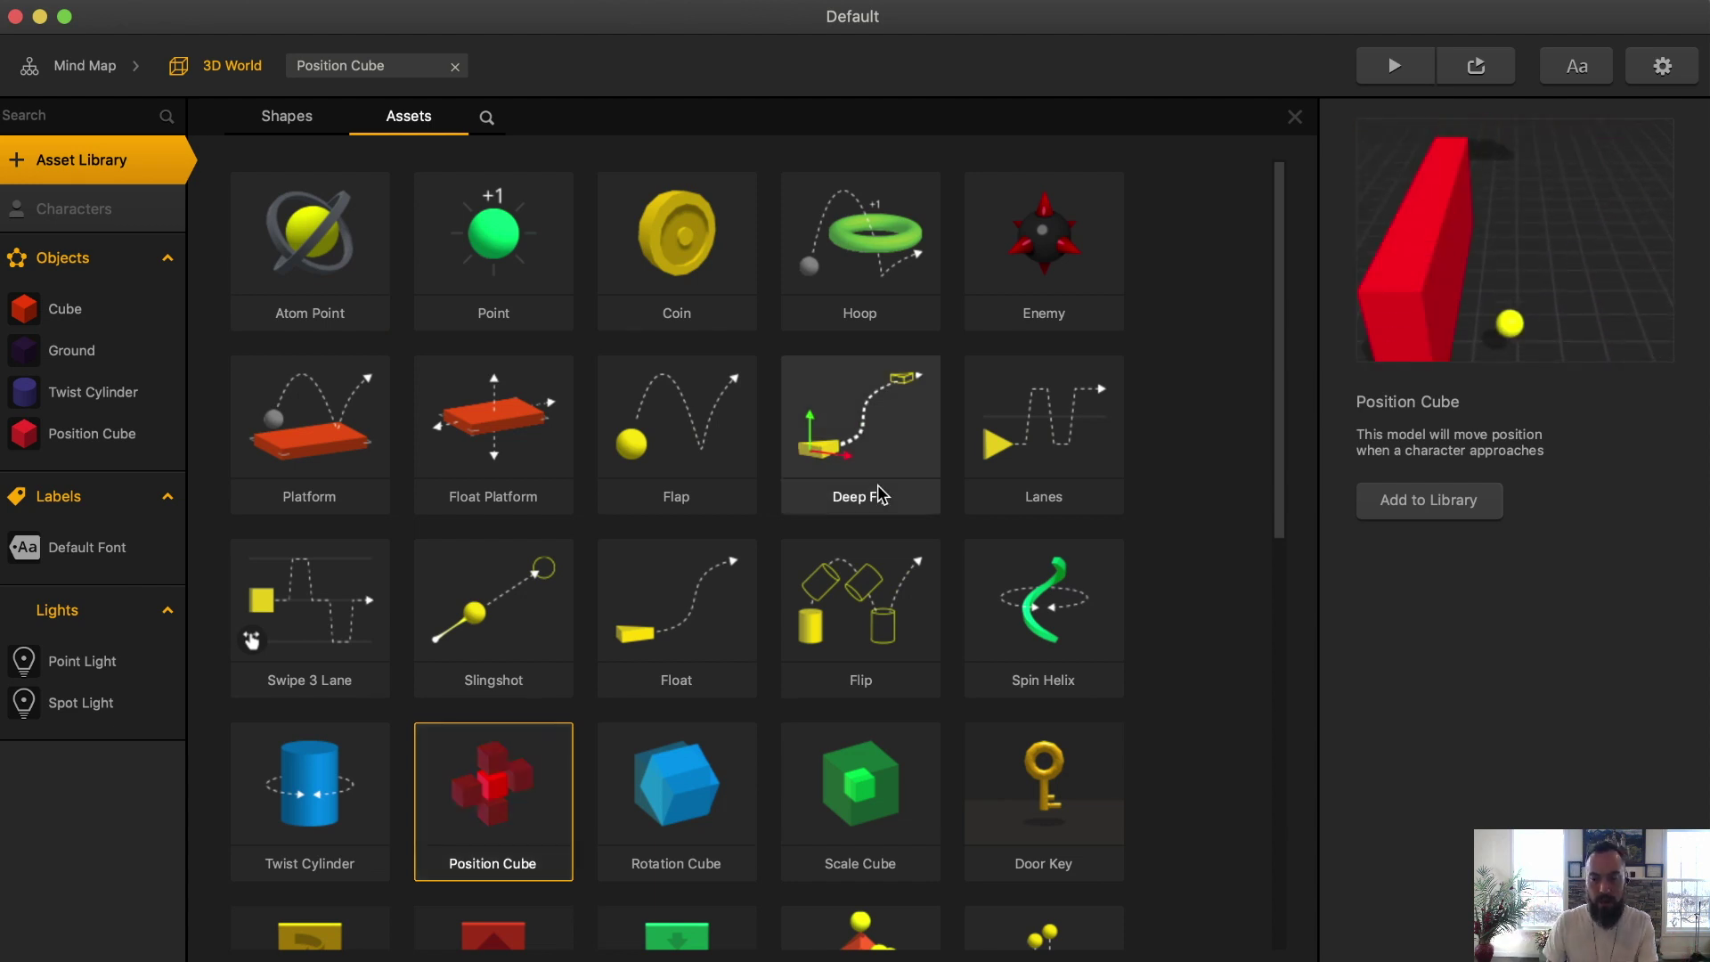
left_click(496, 445)
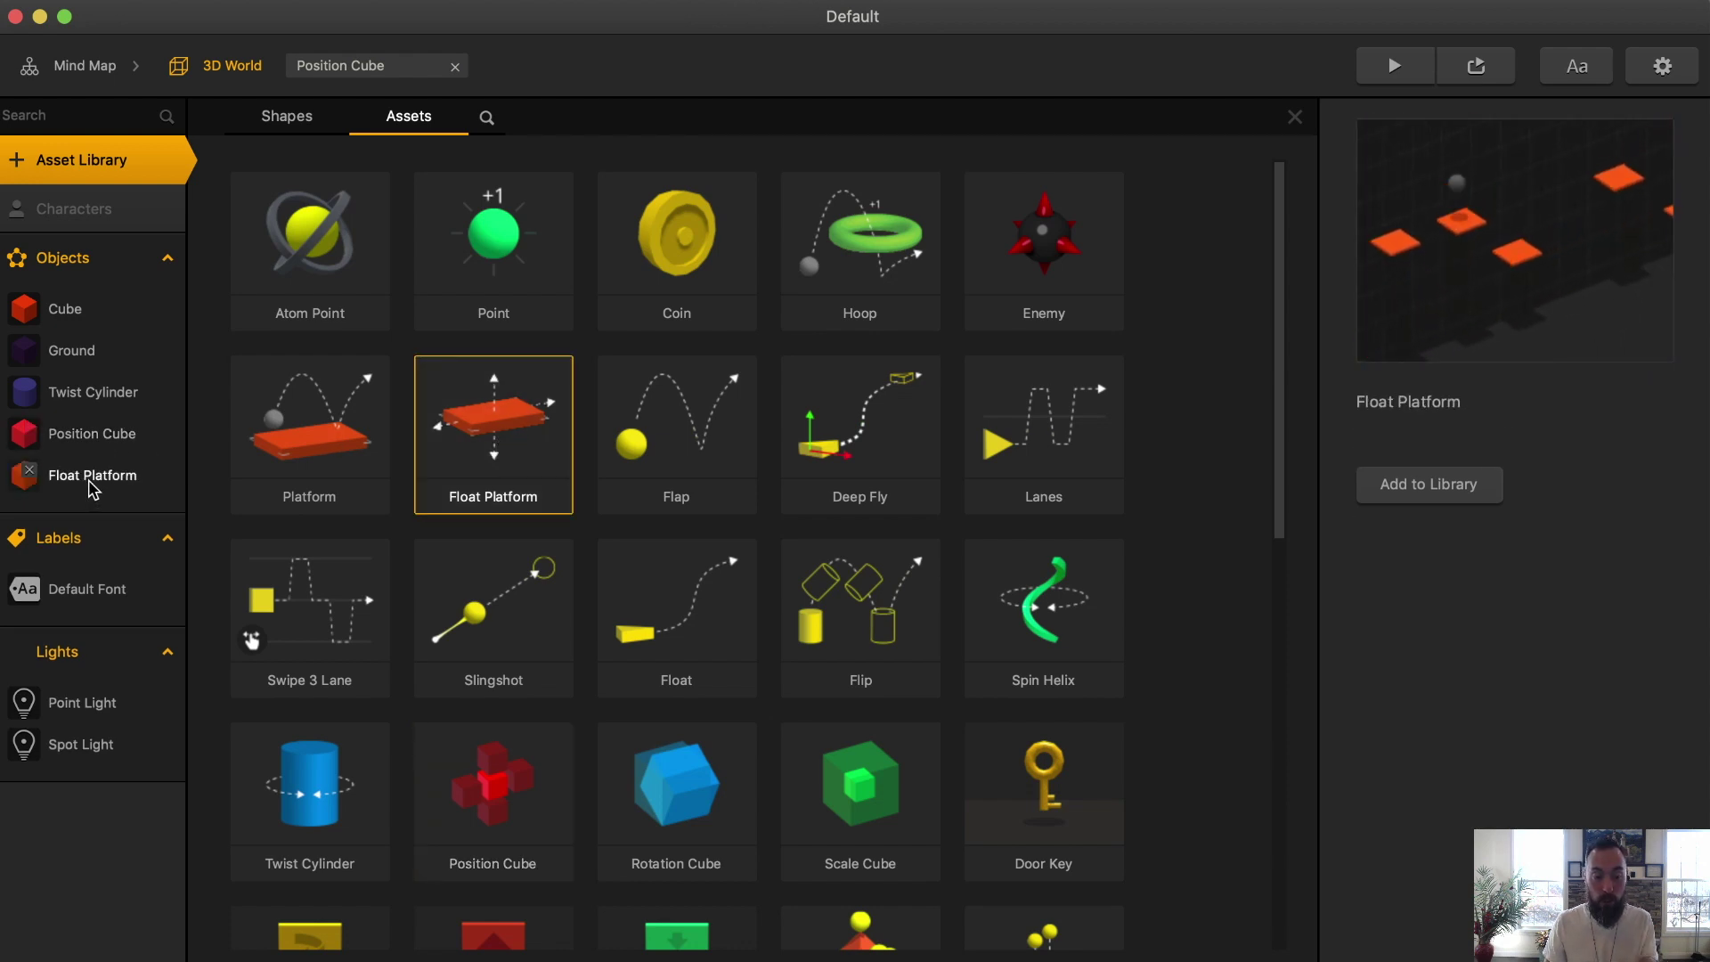
- Open the Position Cube and Float Platform node graphs and review the Position Cube's Wake Up and Position Animation nodes
left_click(93, 456)
double_click(94, 458)
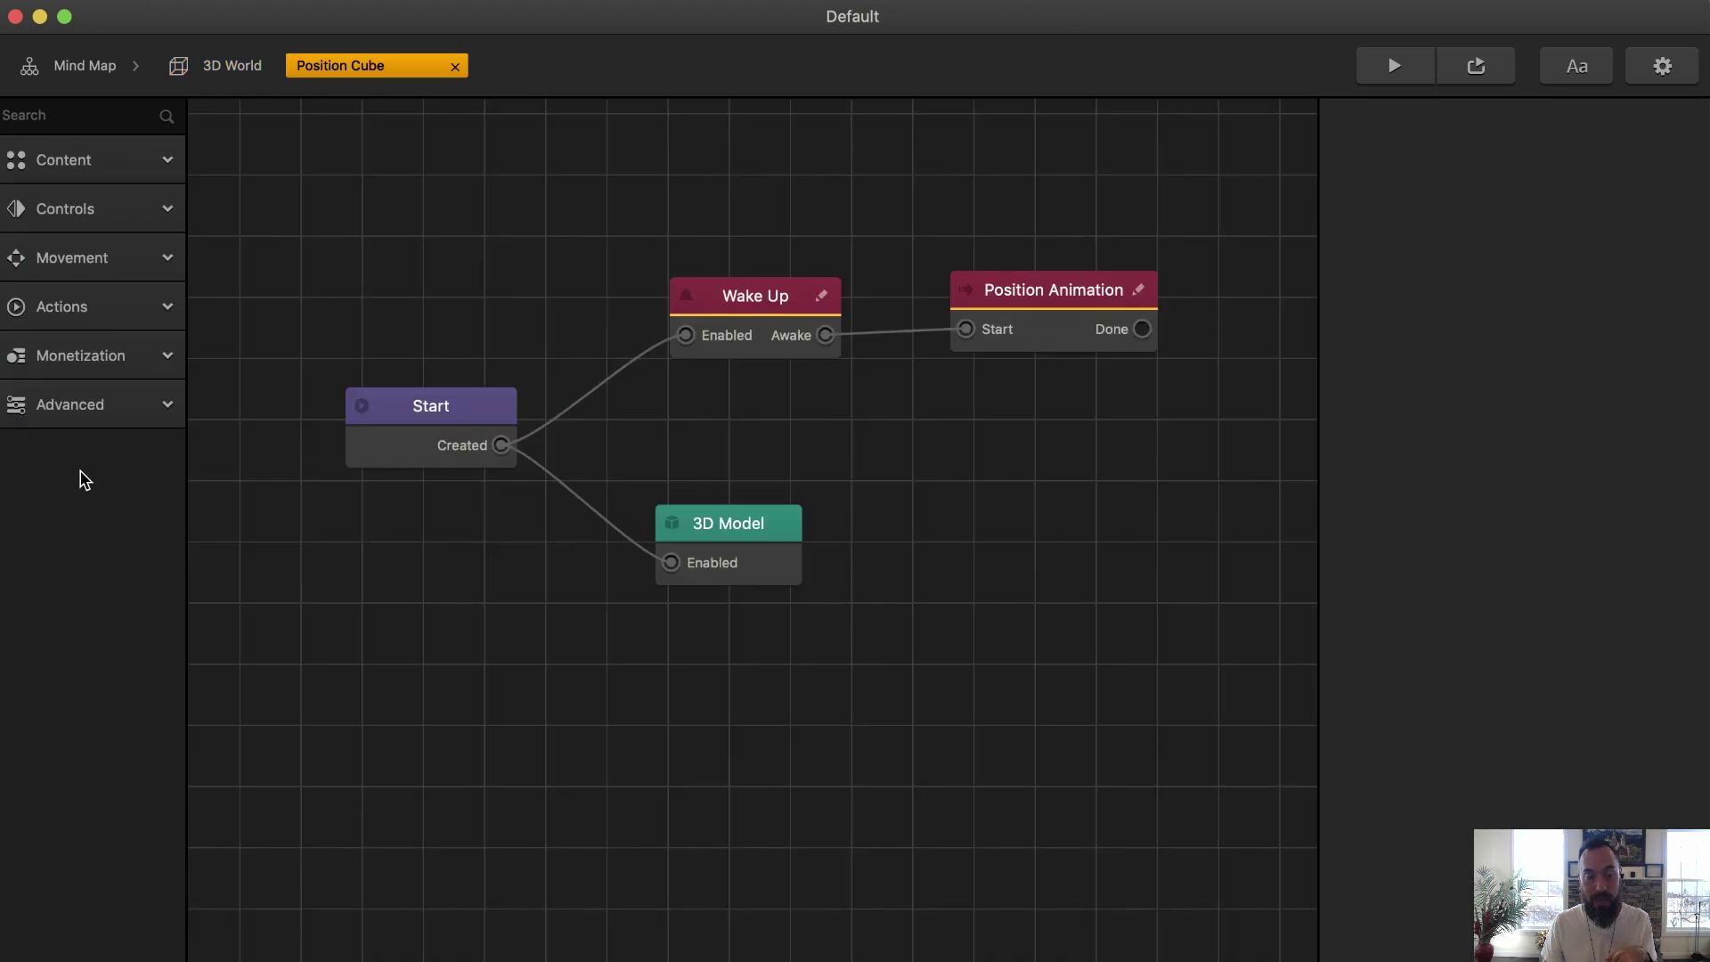
left_click(220, 76)
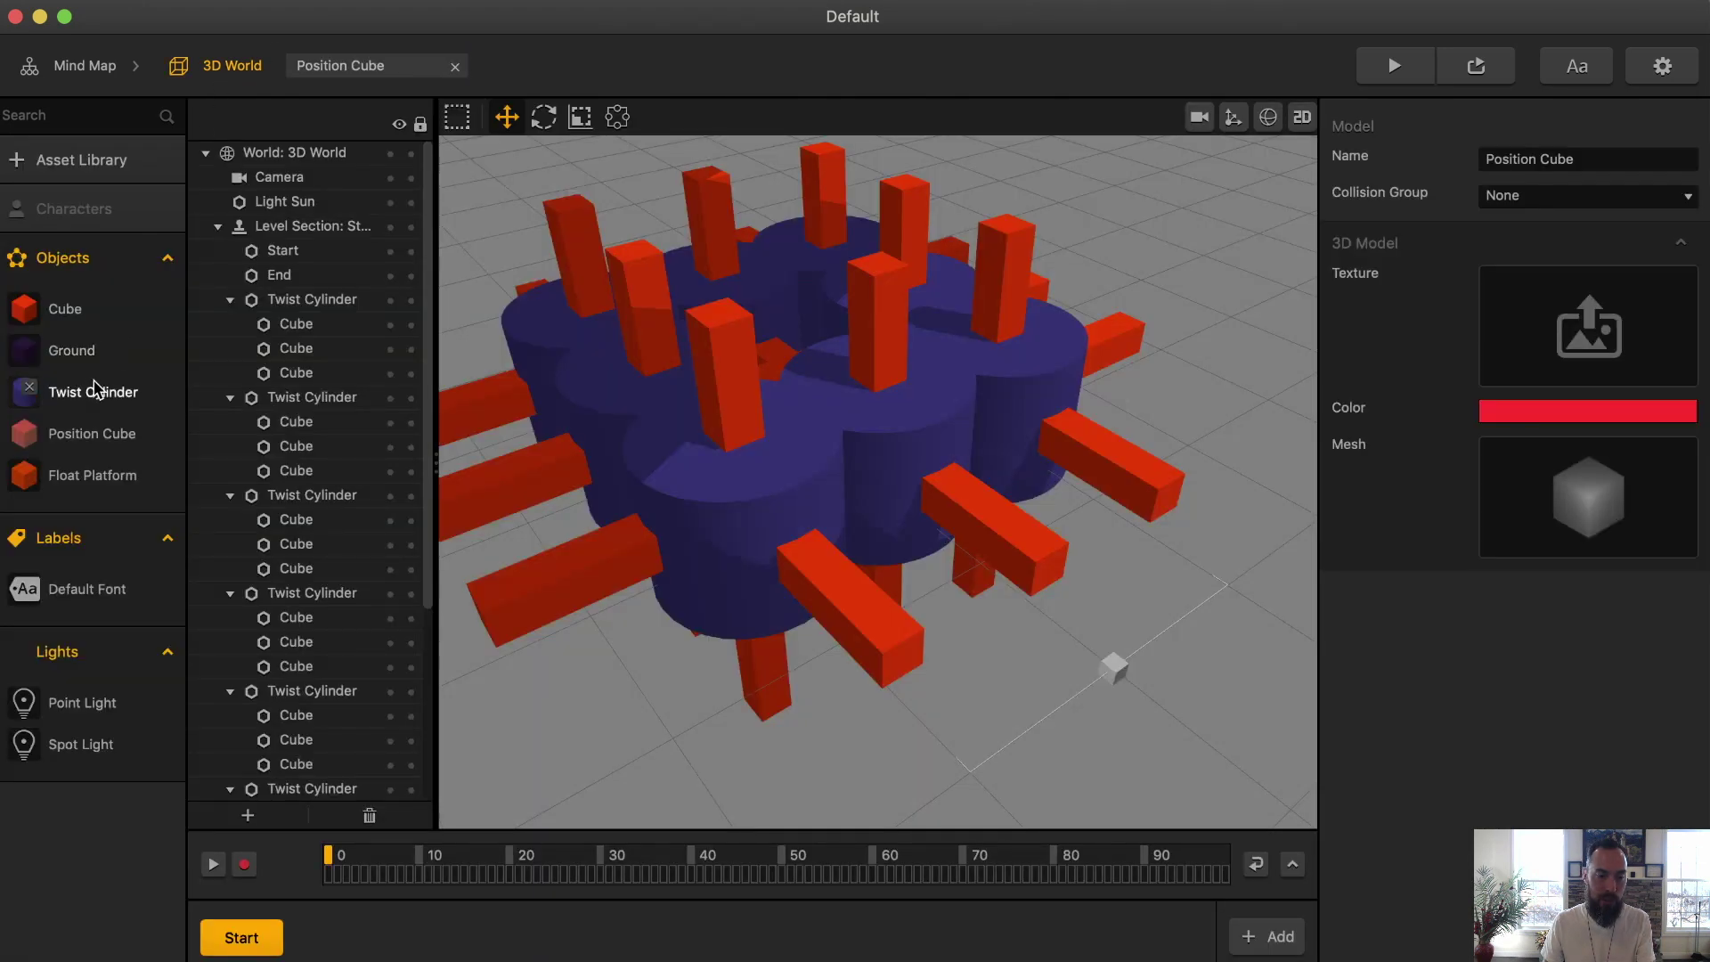
double_click(102, 474)
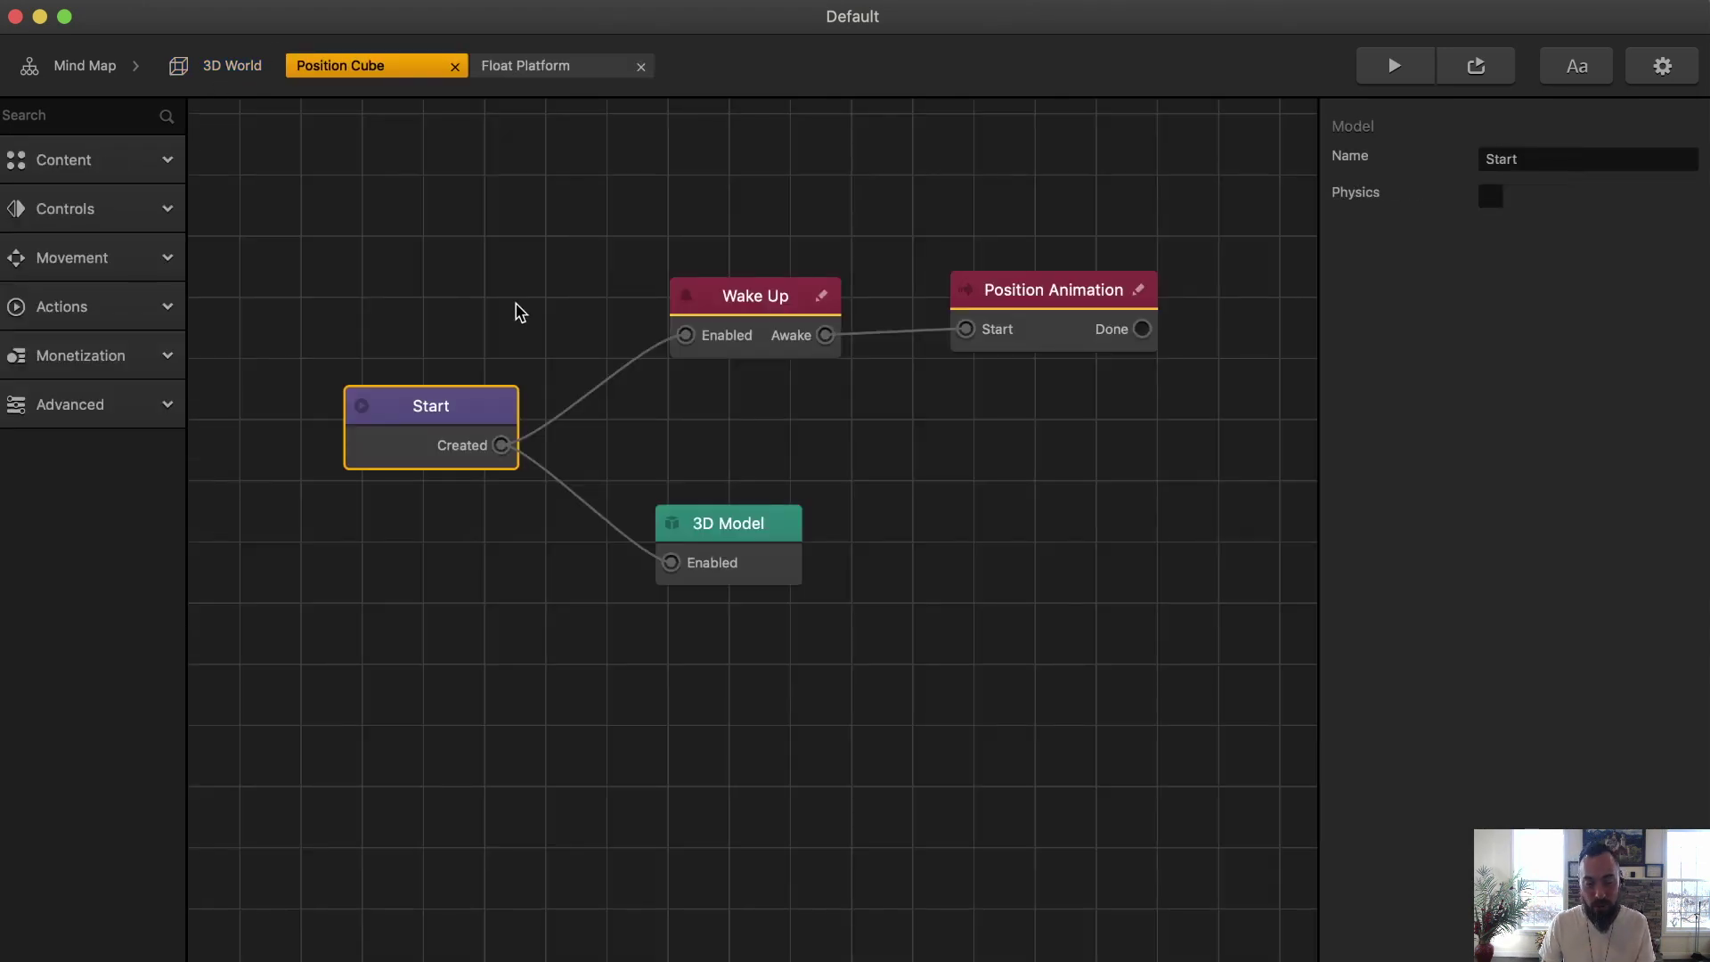
left_click(709, 310)
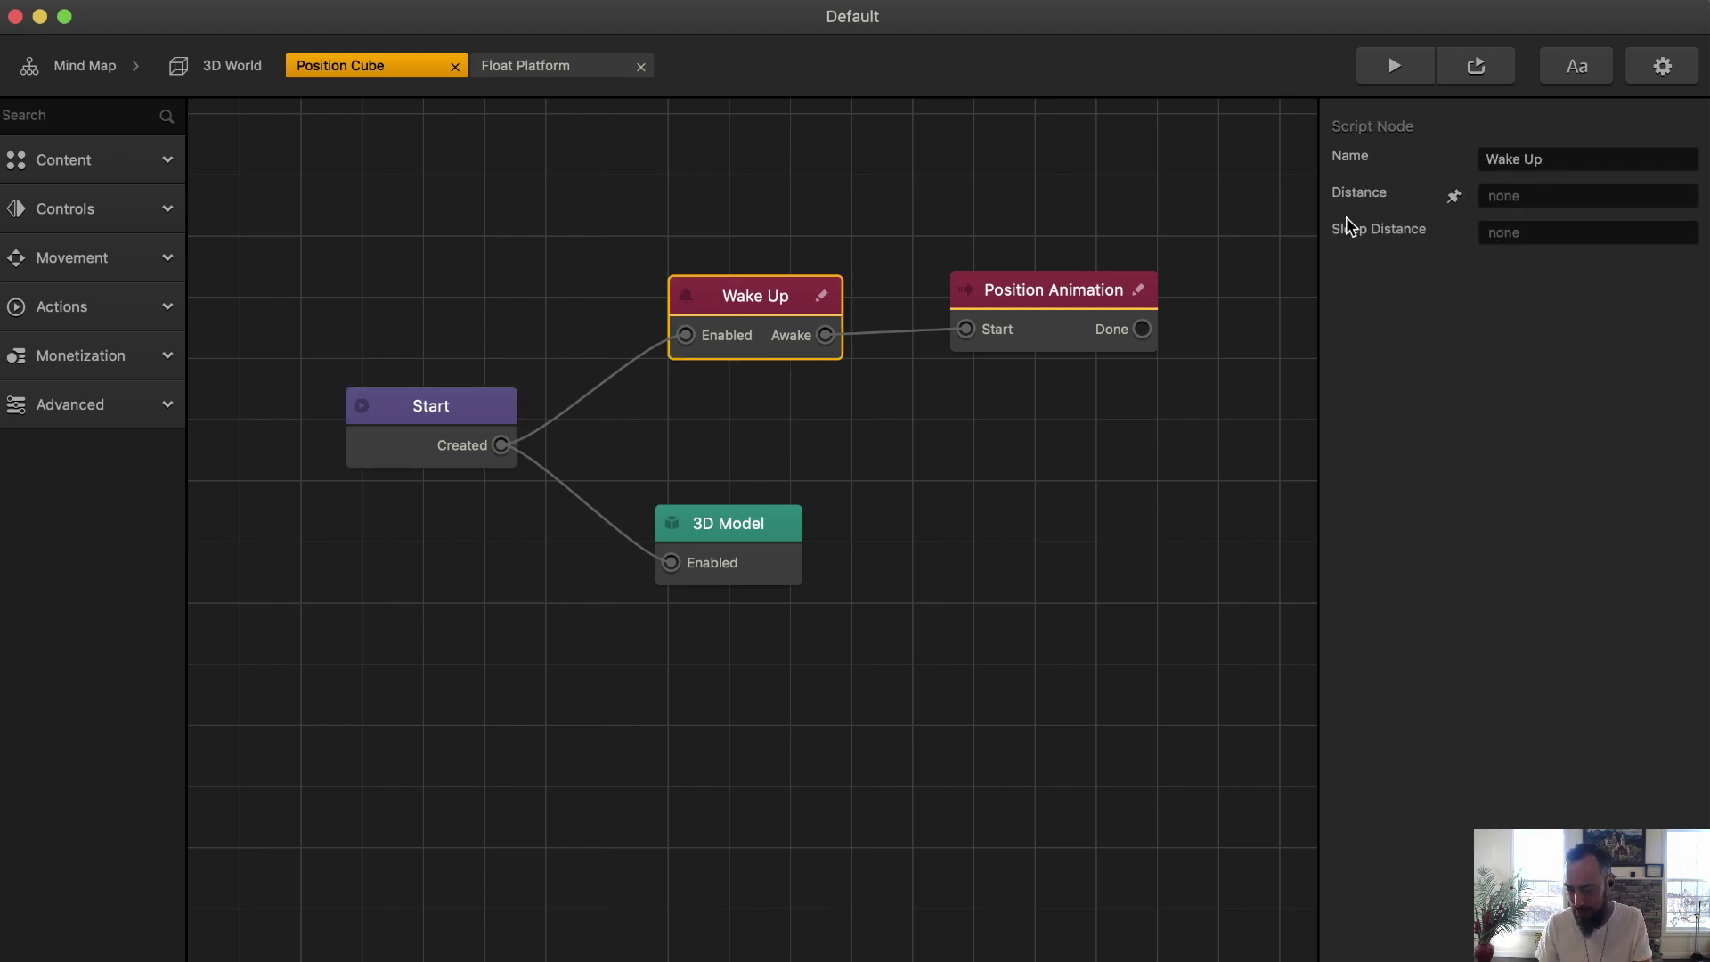
left_click(1144, 294)
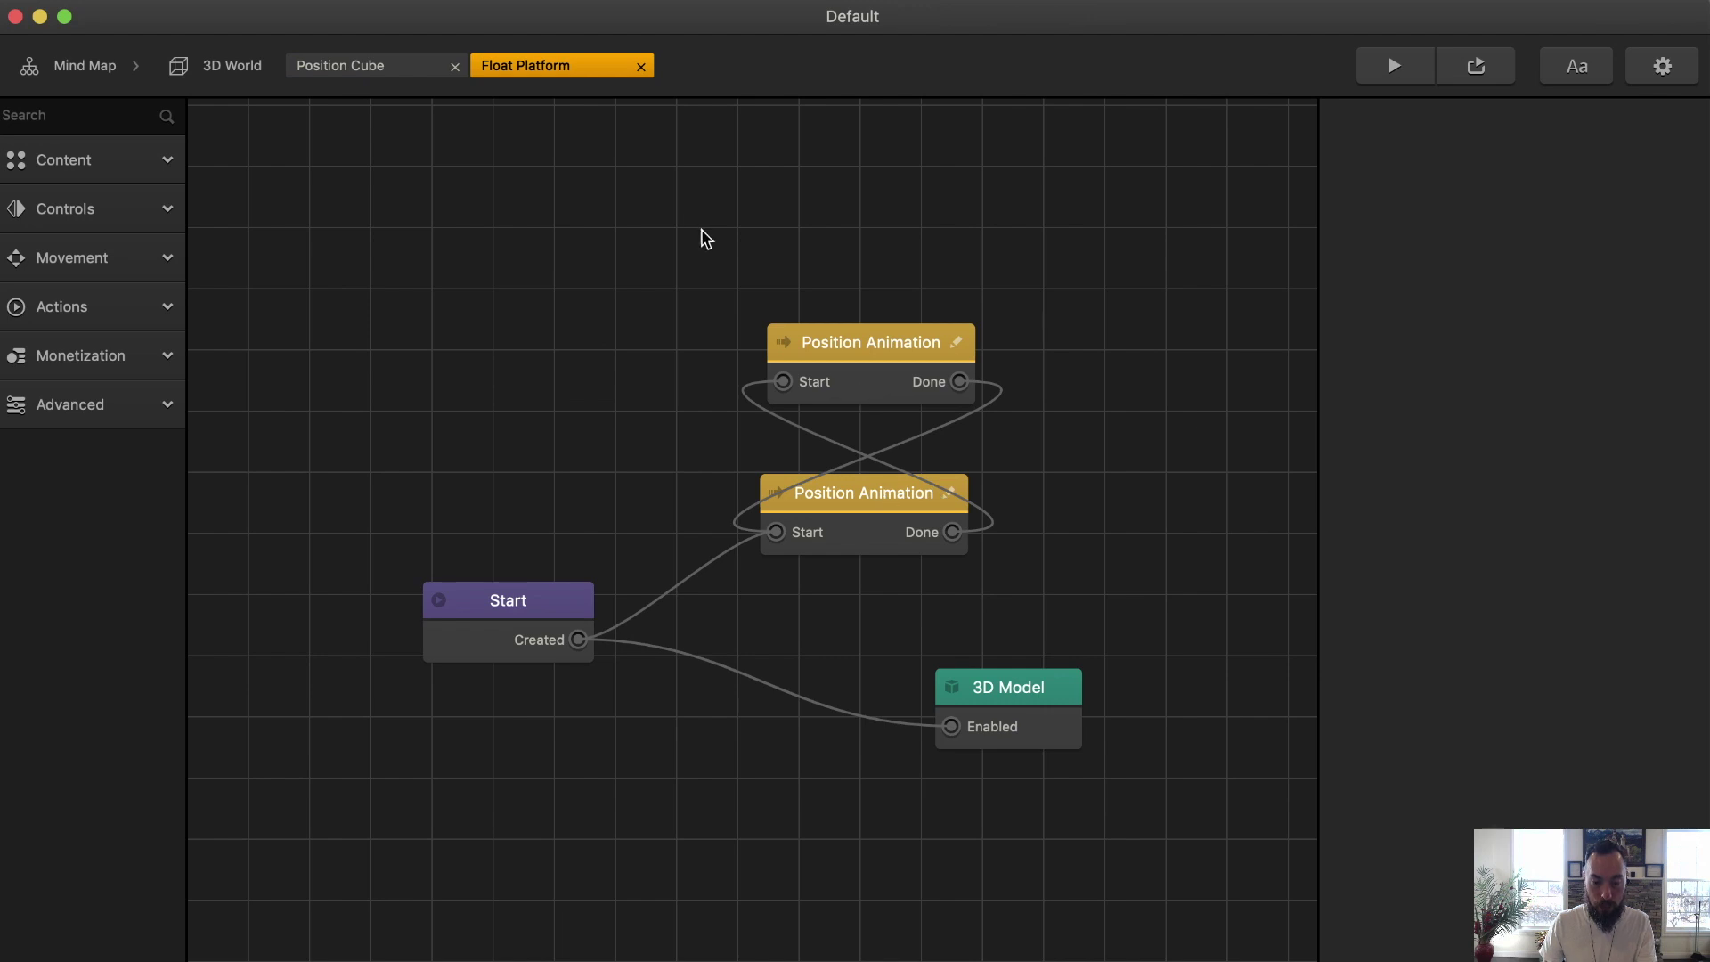
- Duplicate the Position Cube's Position Animation node, unlink the copy from Wake Up and connect the two nodes' Done and Start ports in a loop
left_click(414, 70)
left_click(506, 61)
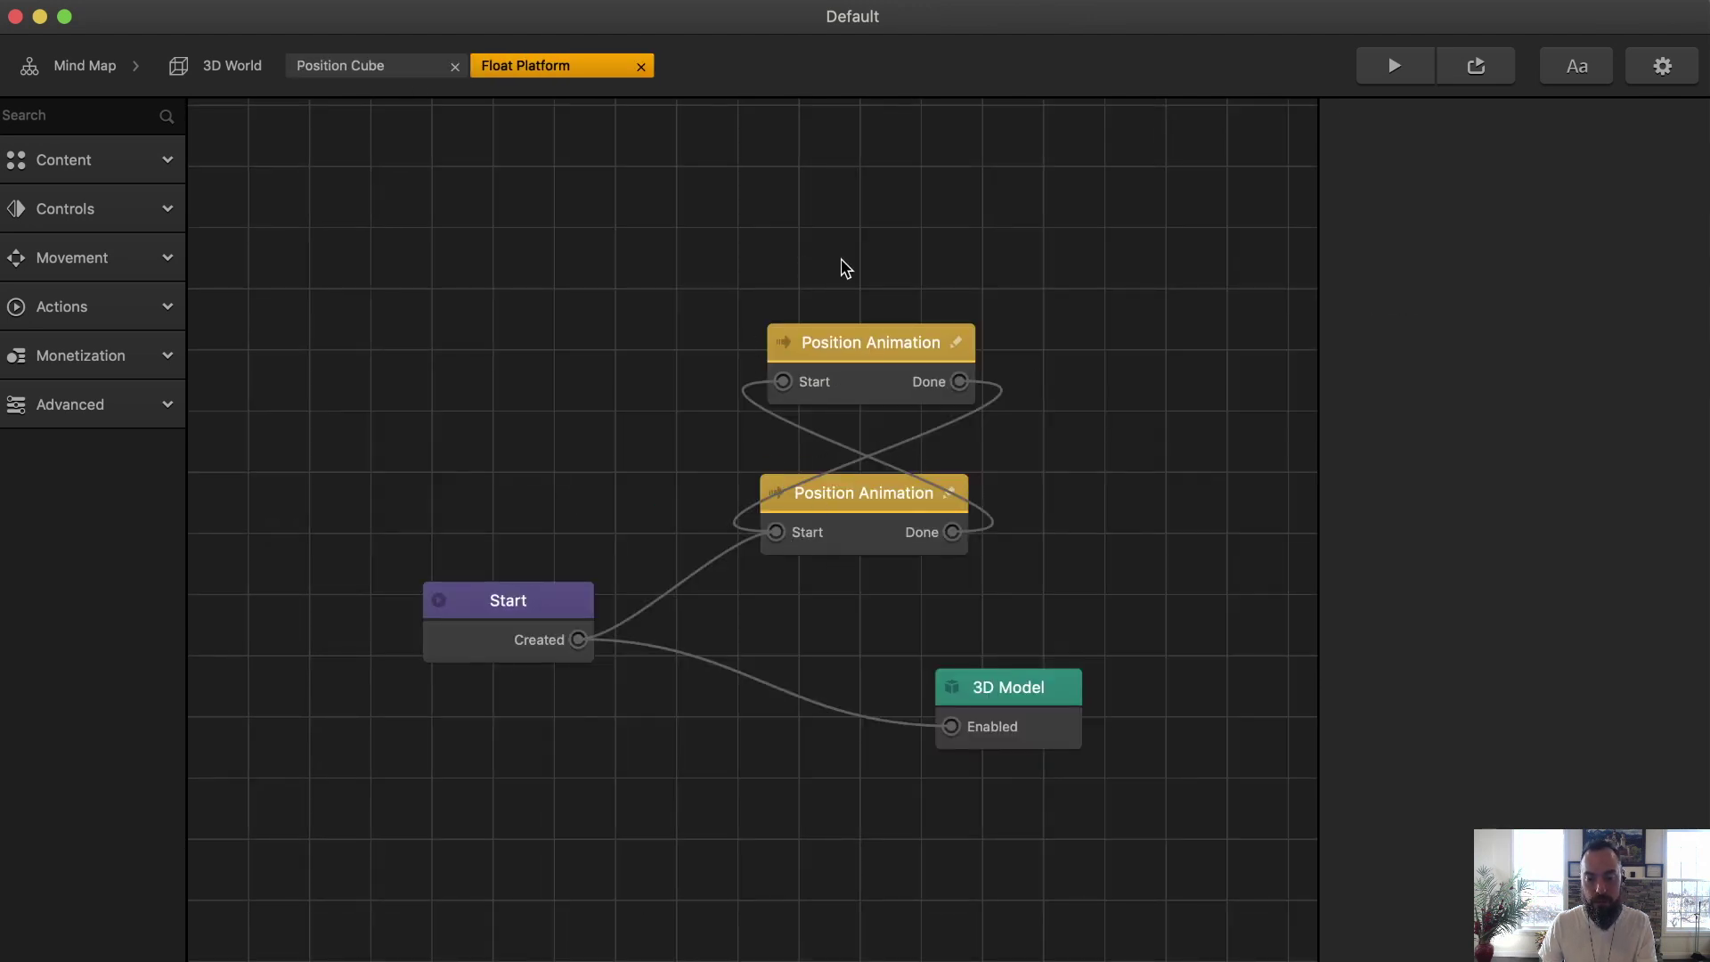
left_click(403, 70)
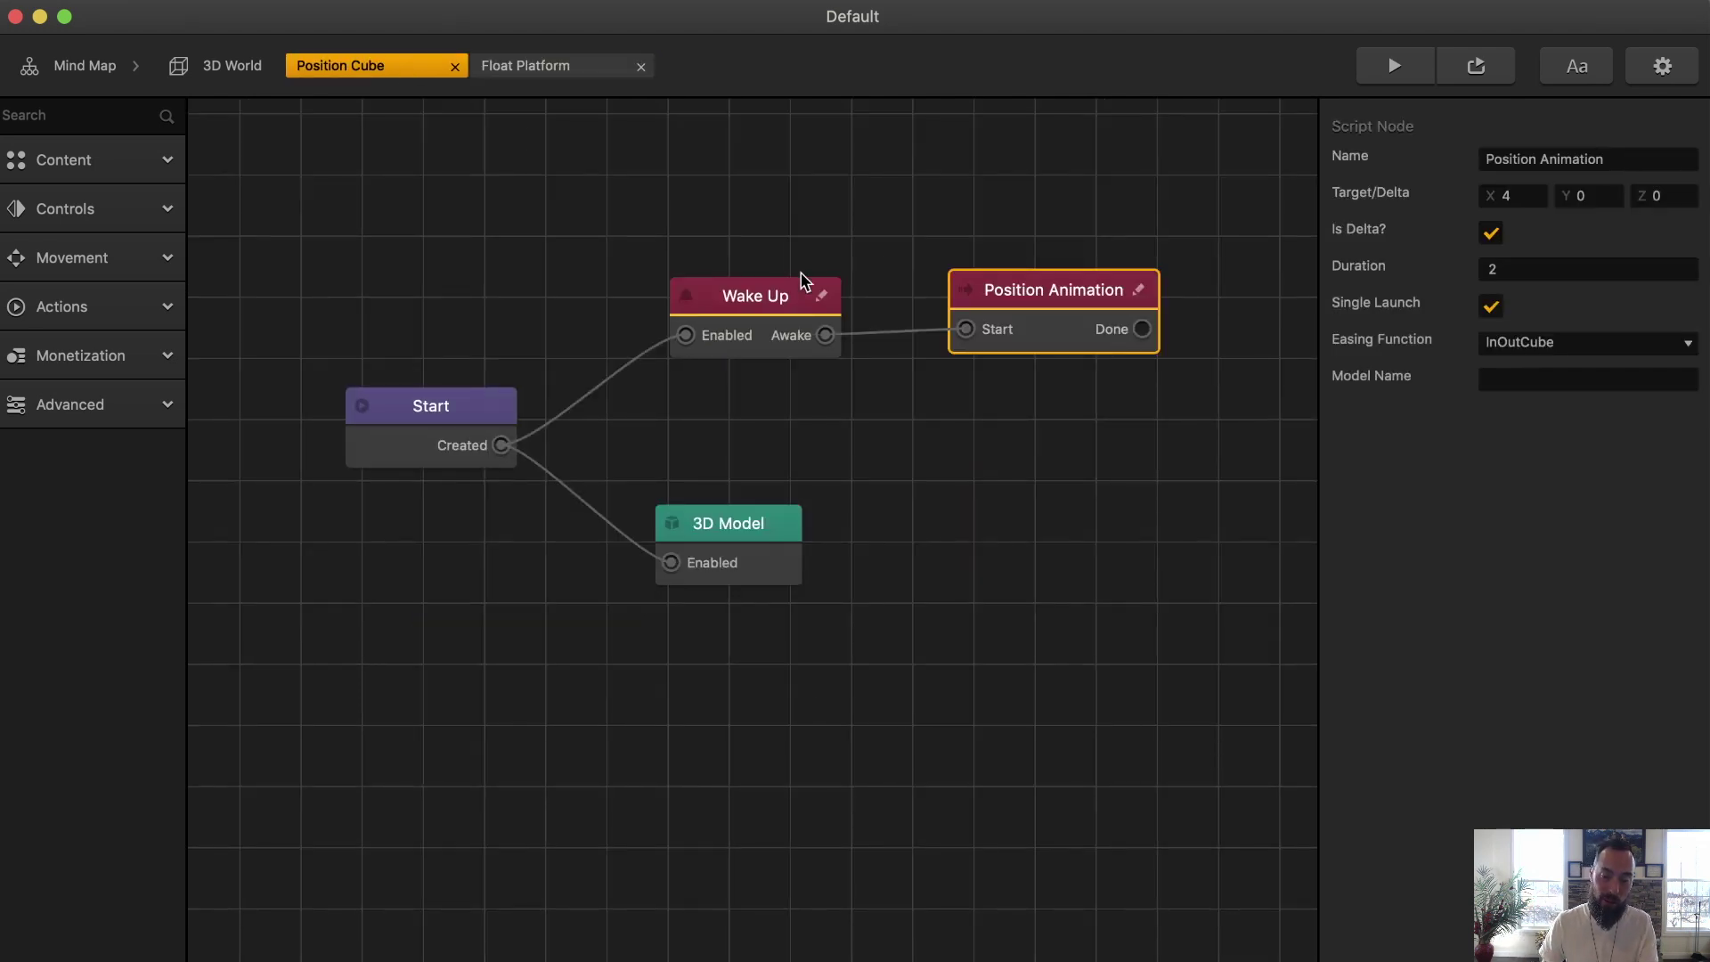
key("super+d")
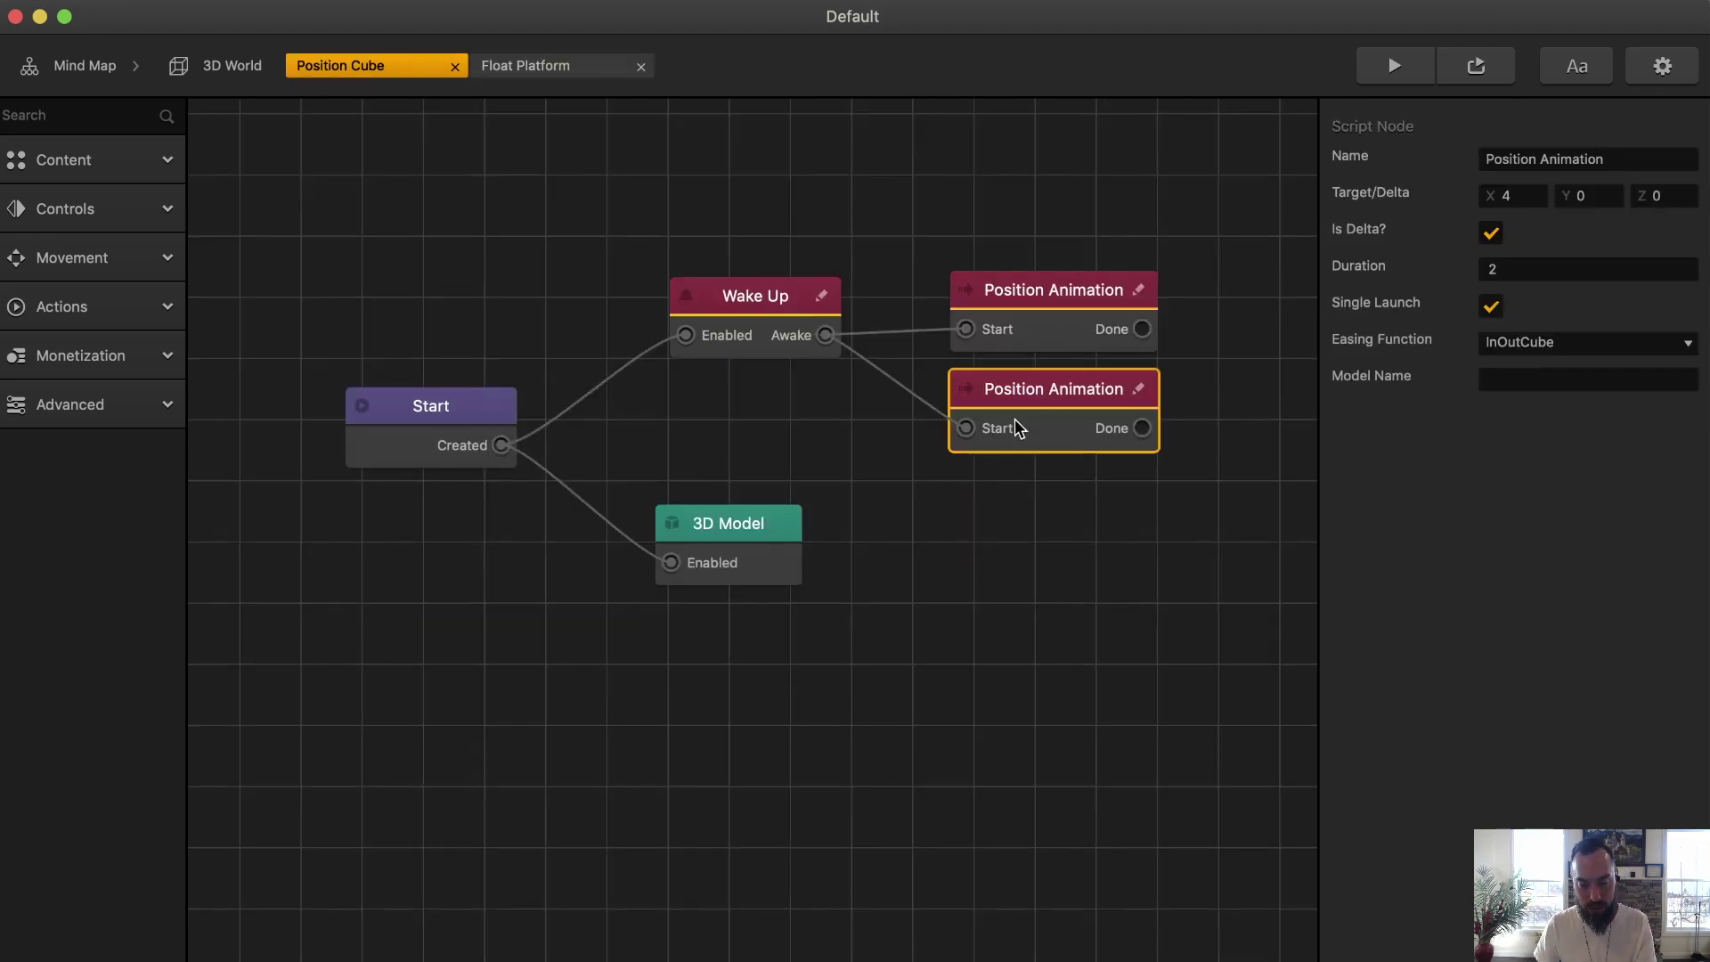
left_click_drag(969, 431, 911, 410)
left_click_drag(1142, 330, 965, 427)
left_click_drag(1143, 430, 1003, 321)
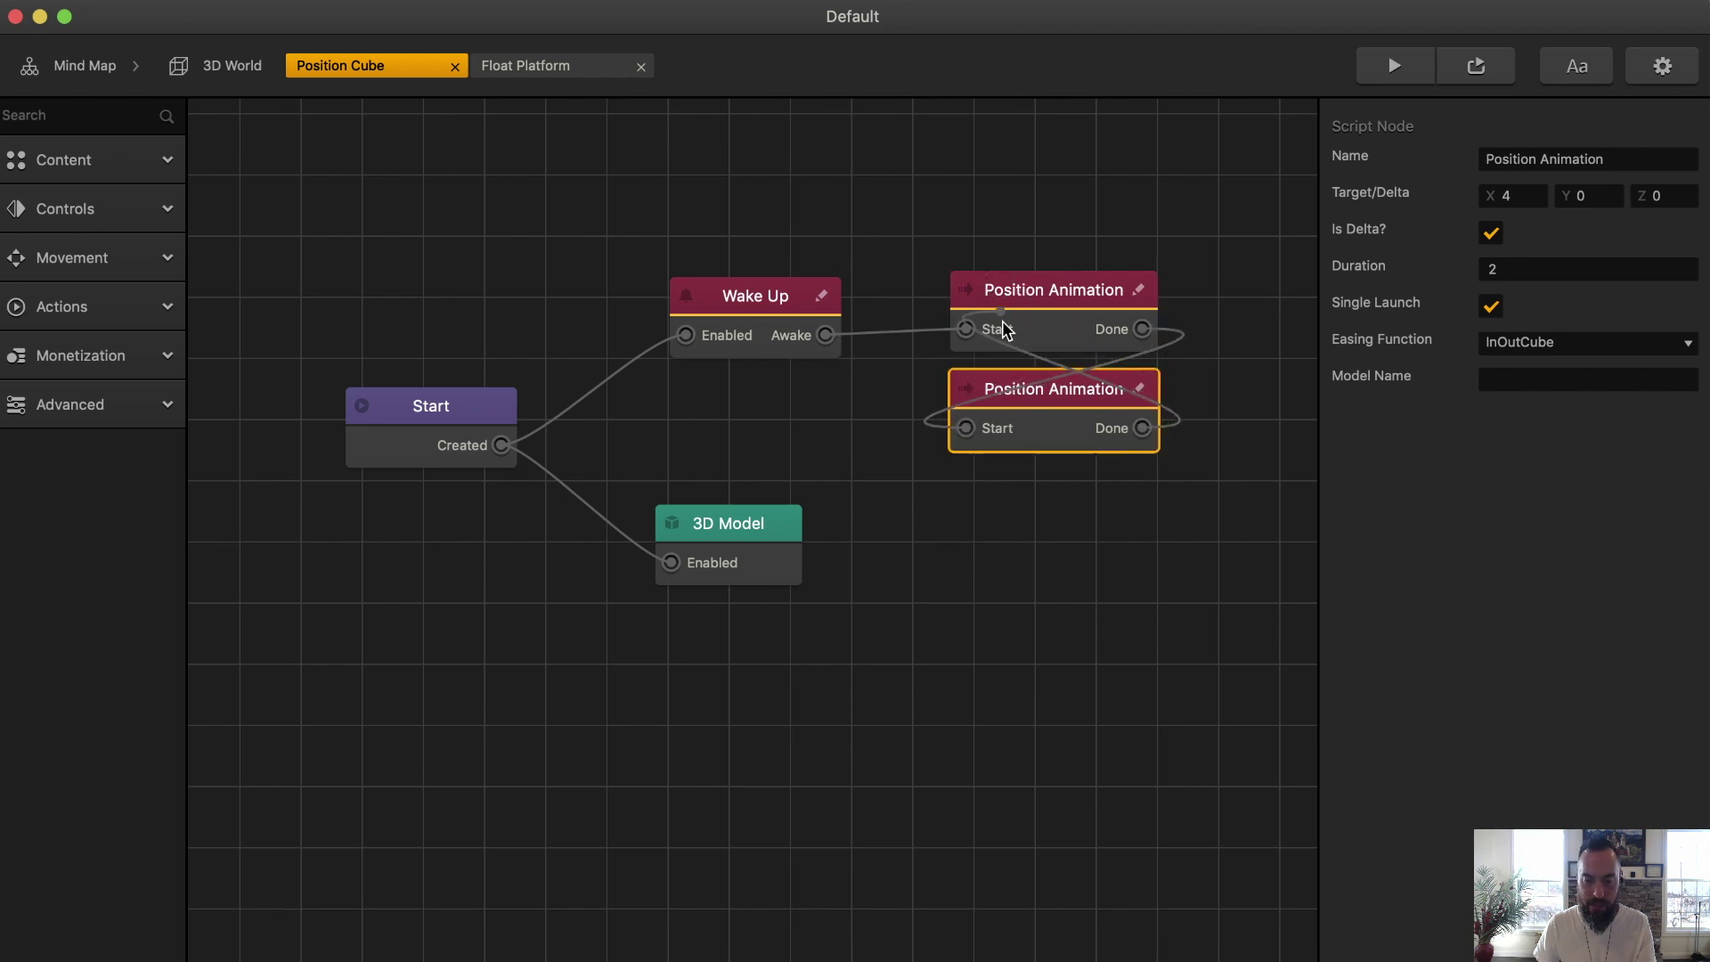
- Place three green Position Cubes in the 3D World beyond the ring of twist cylinders and test them in the preview
left_click(230, 66)
left_click(1150, 401)
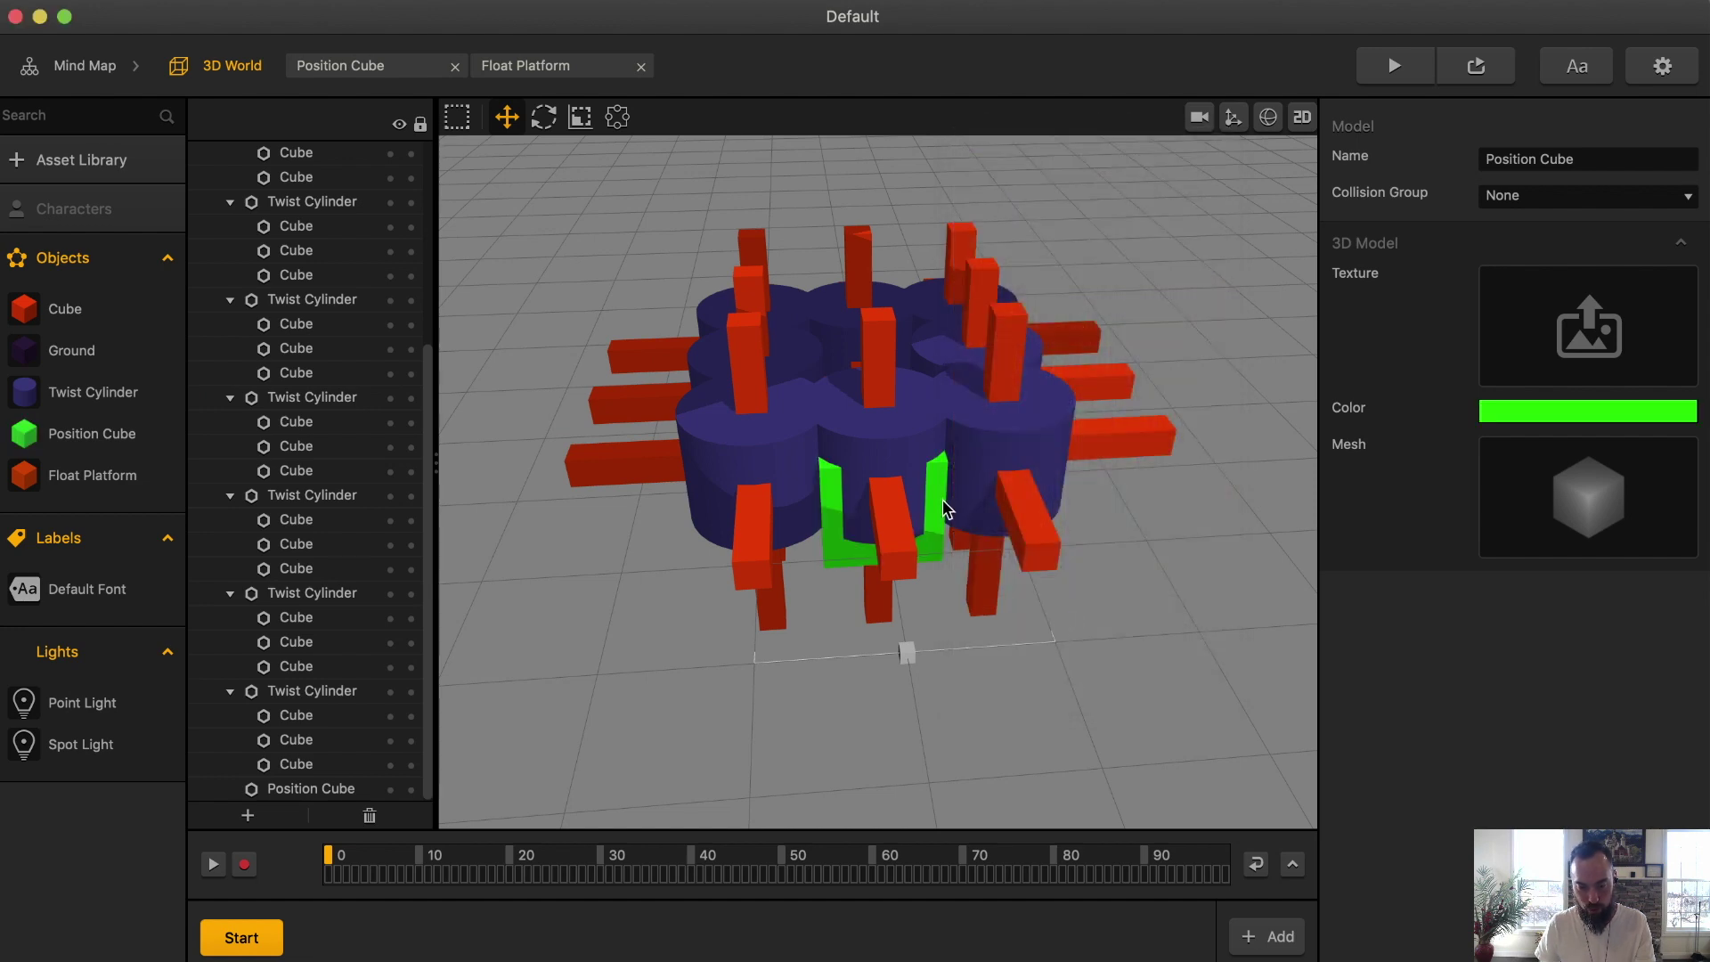
left_click_drag(946, 510, 819, 292)
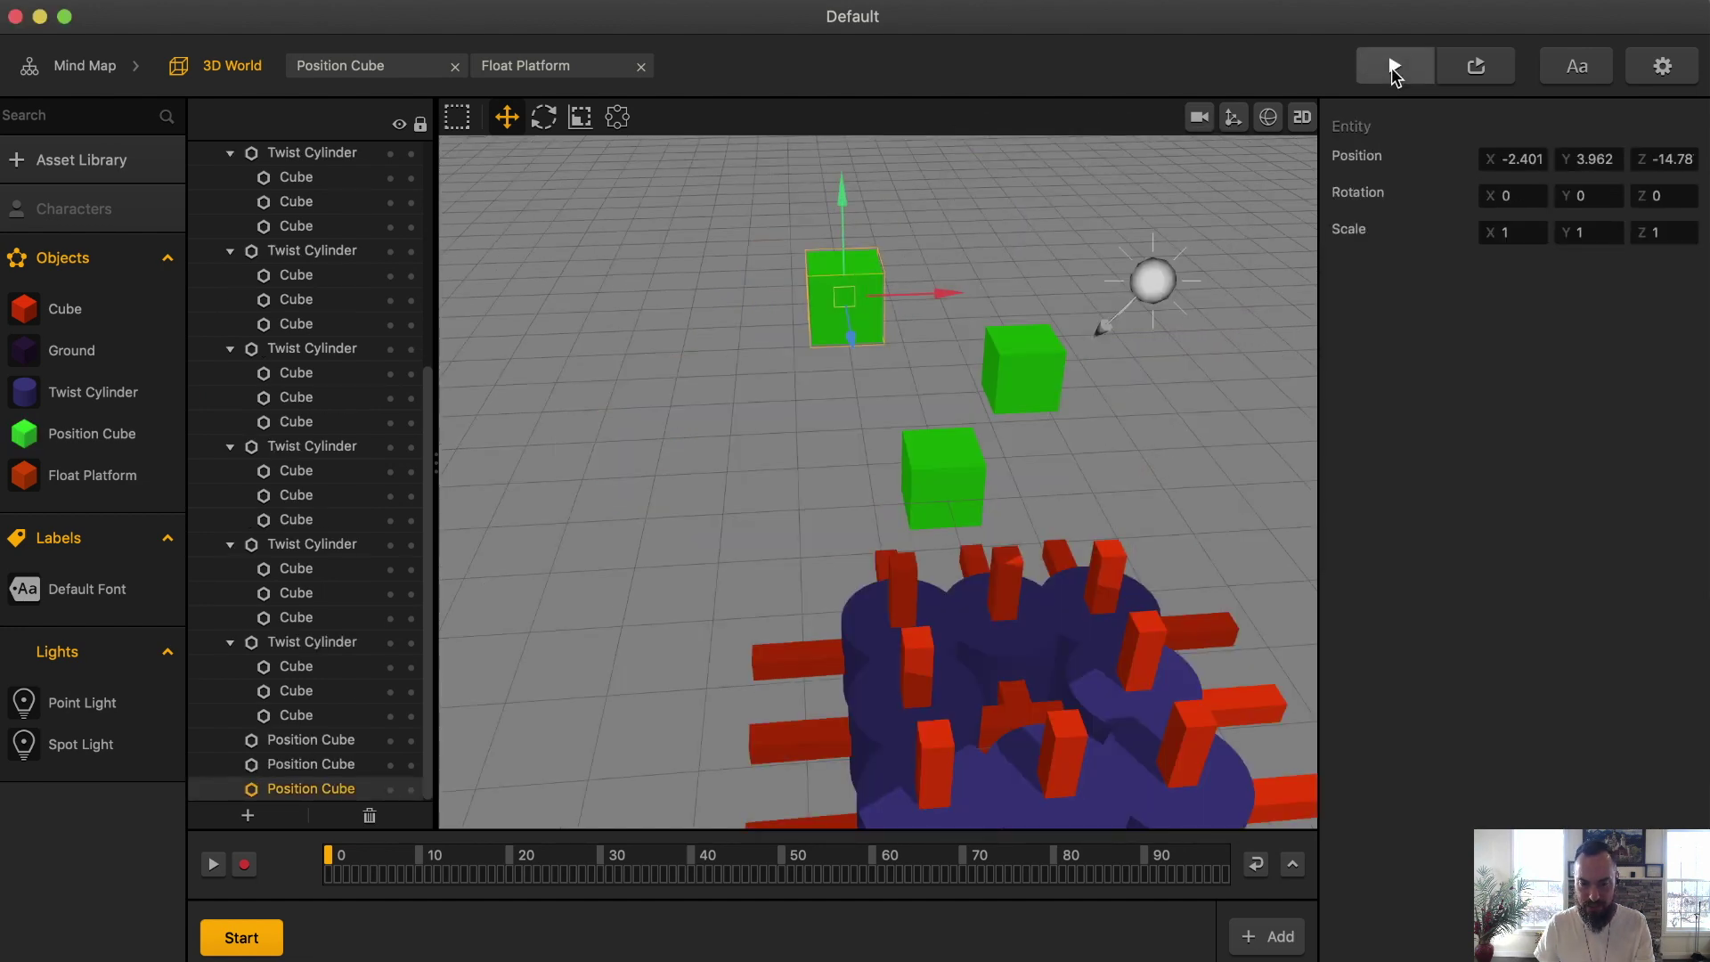
left_click(1394, 68)
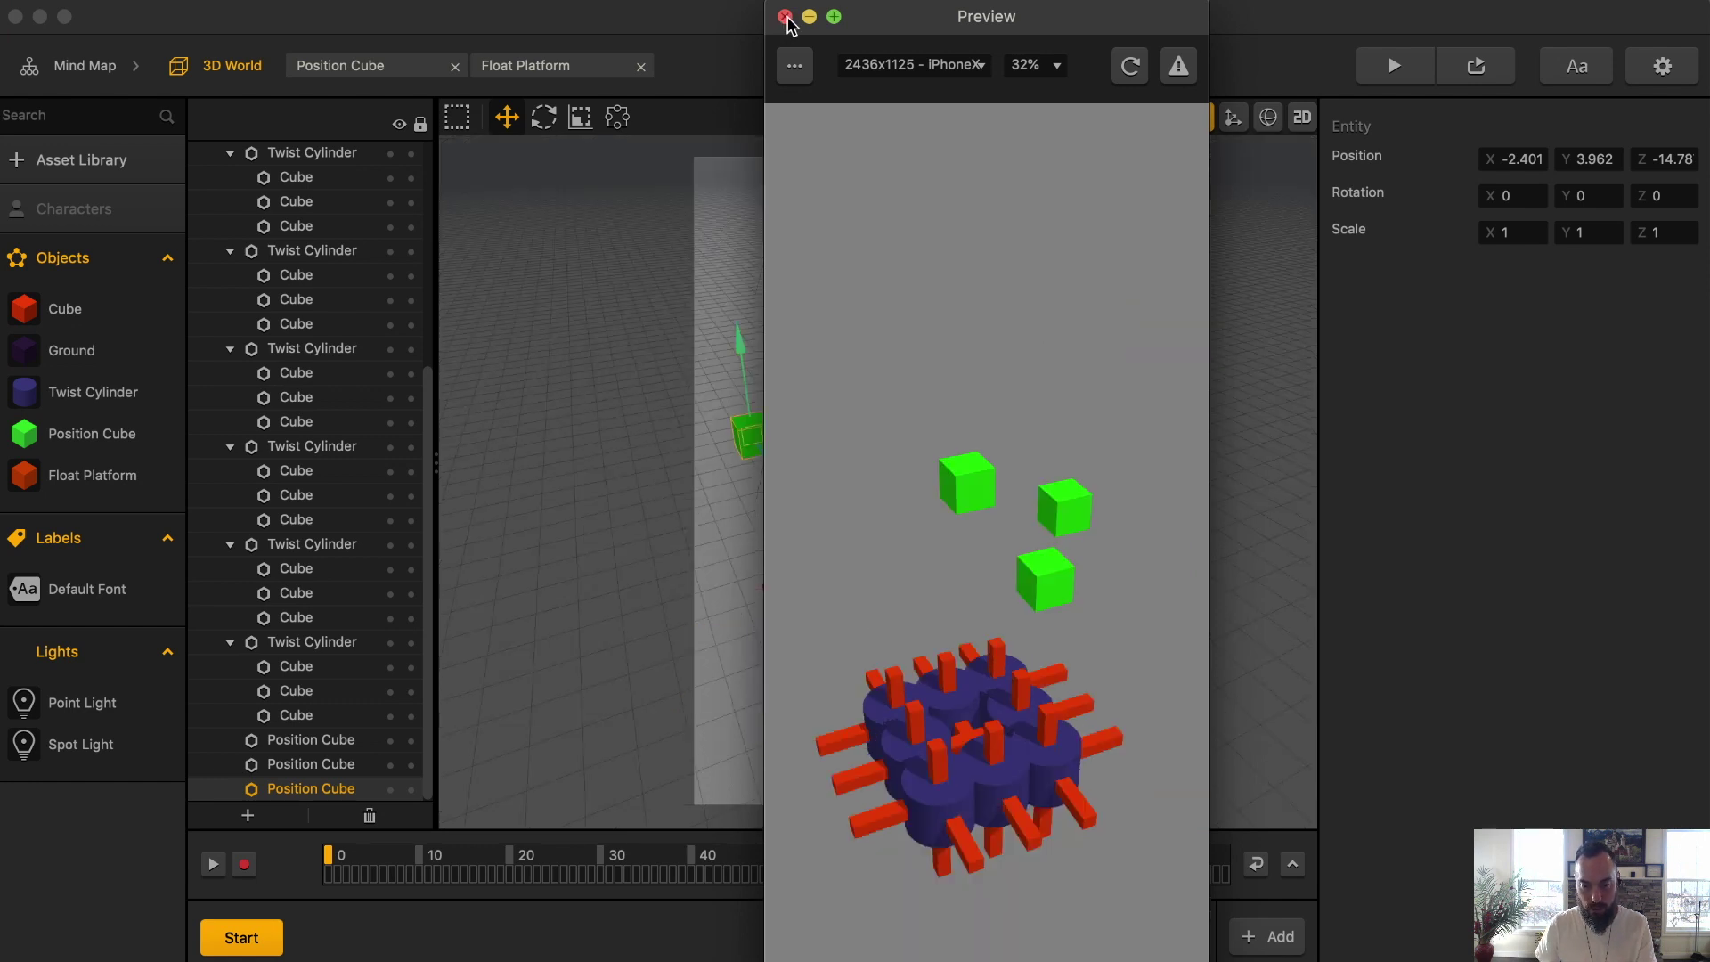
left_click(784, 17)
- Turn off Single Launch on both Position Animation nodes, set the lower one's X delta to -4 and test the cubes in the preview
left_click(351, 65)
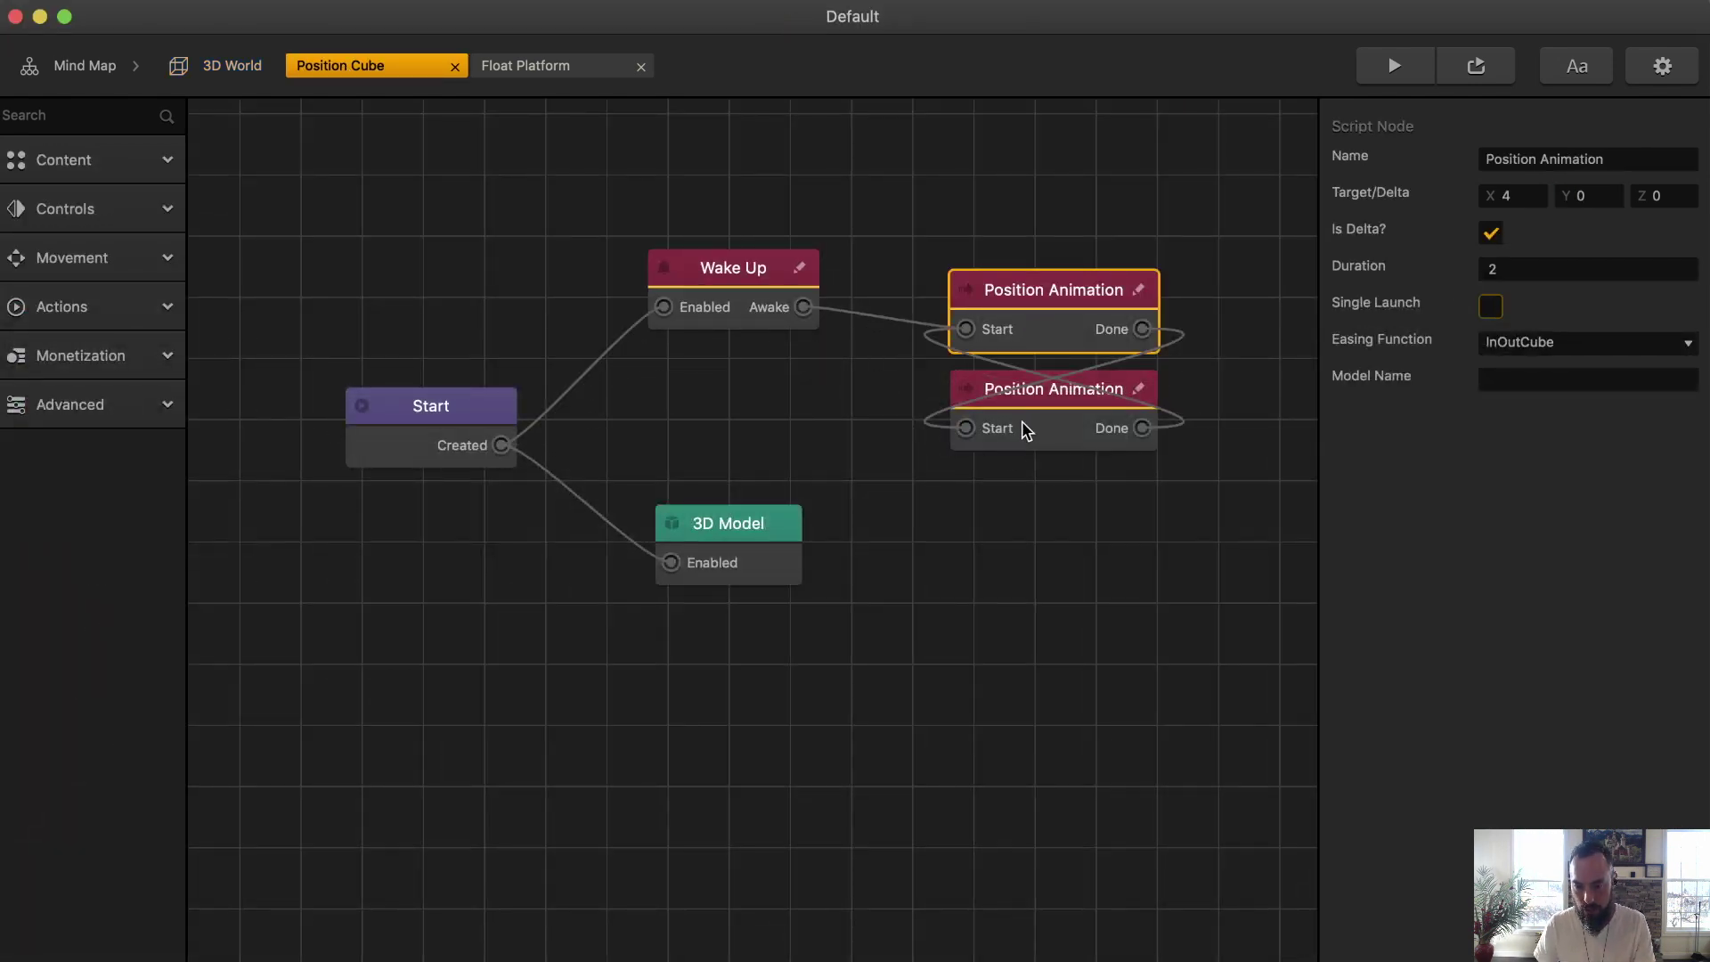
left_click(1052, 408)
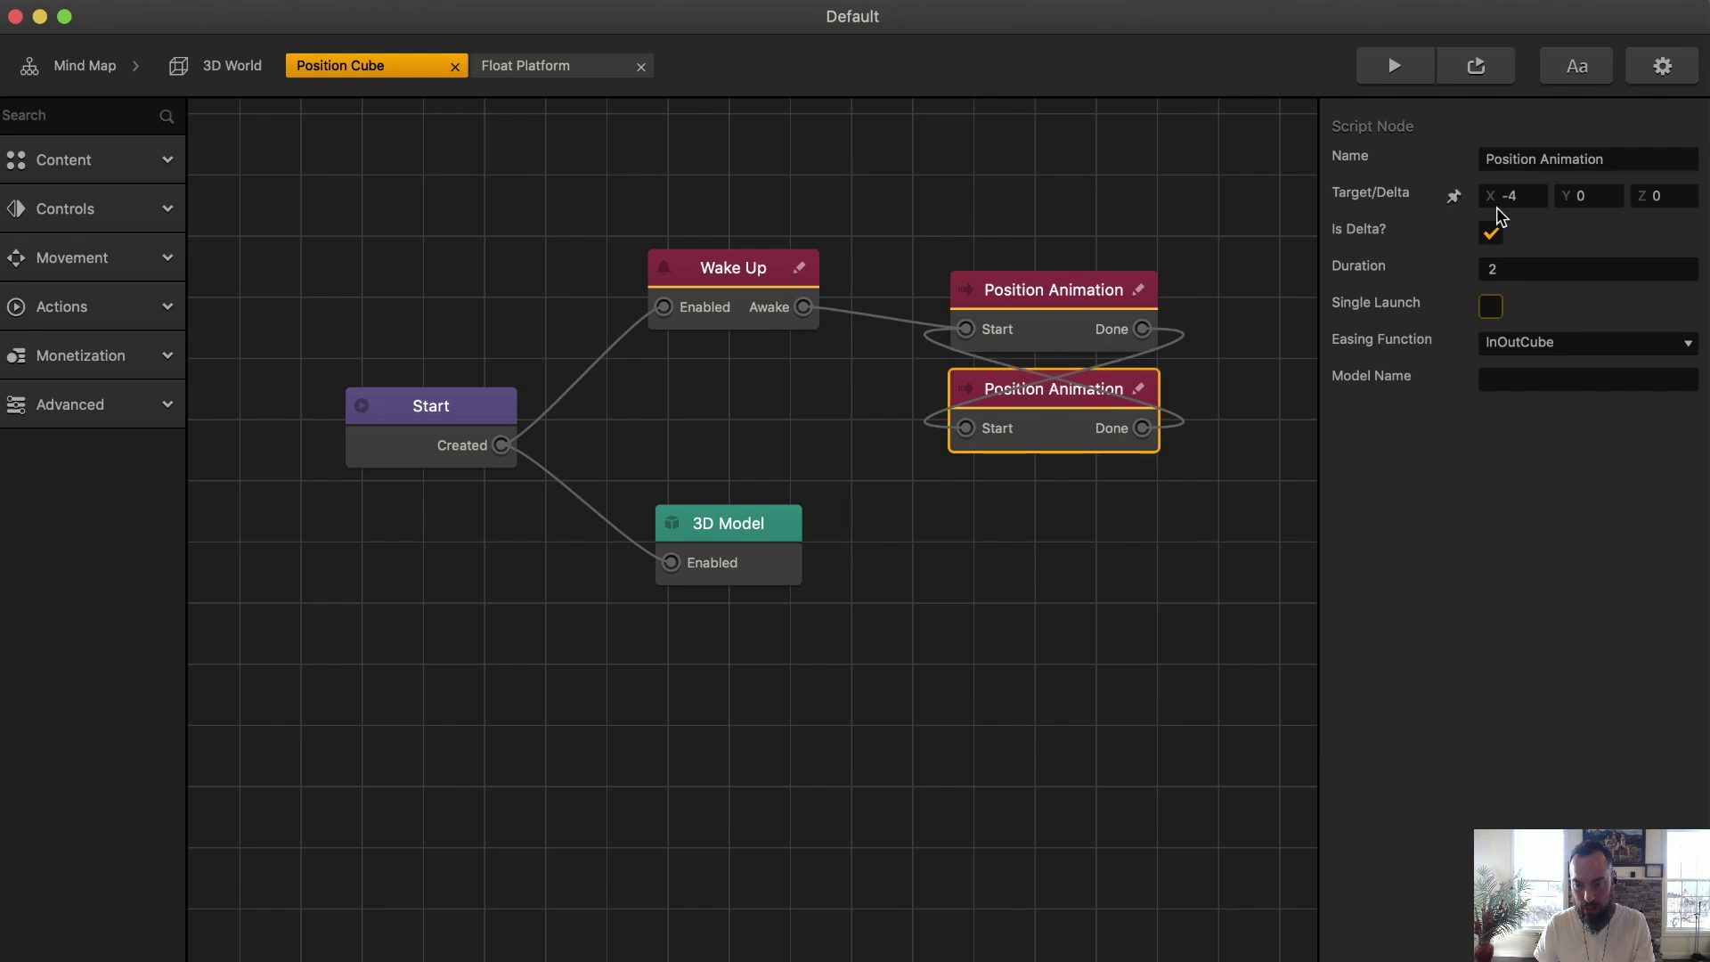
left_click(1084, 322)
left_click(1032, 396)
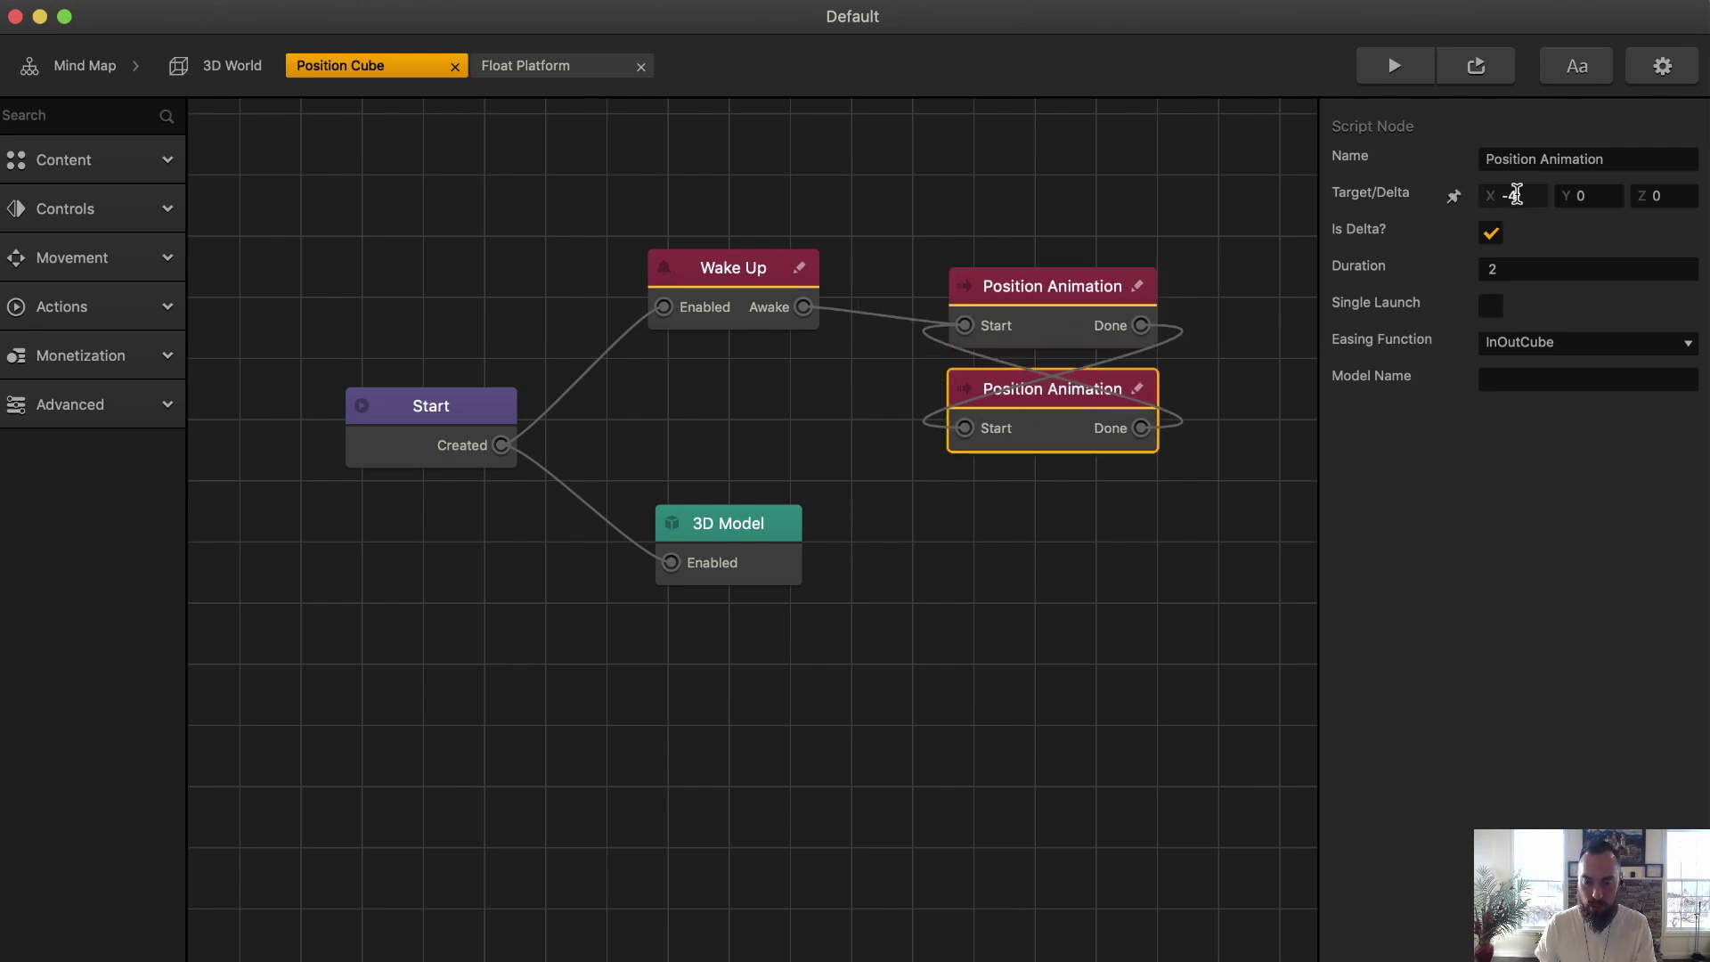
left_click(1398, 71)
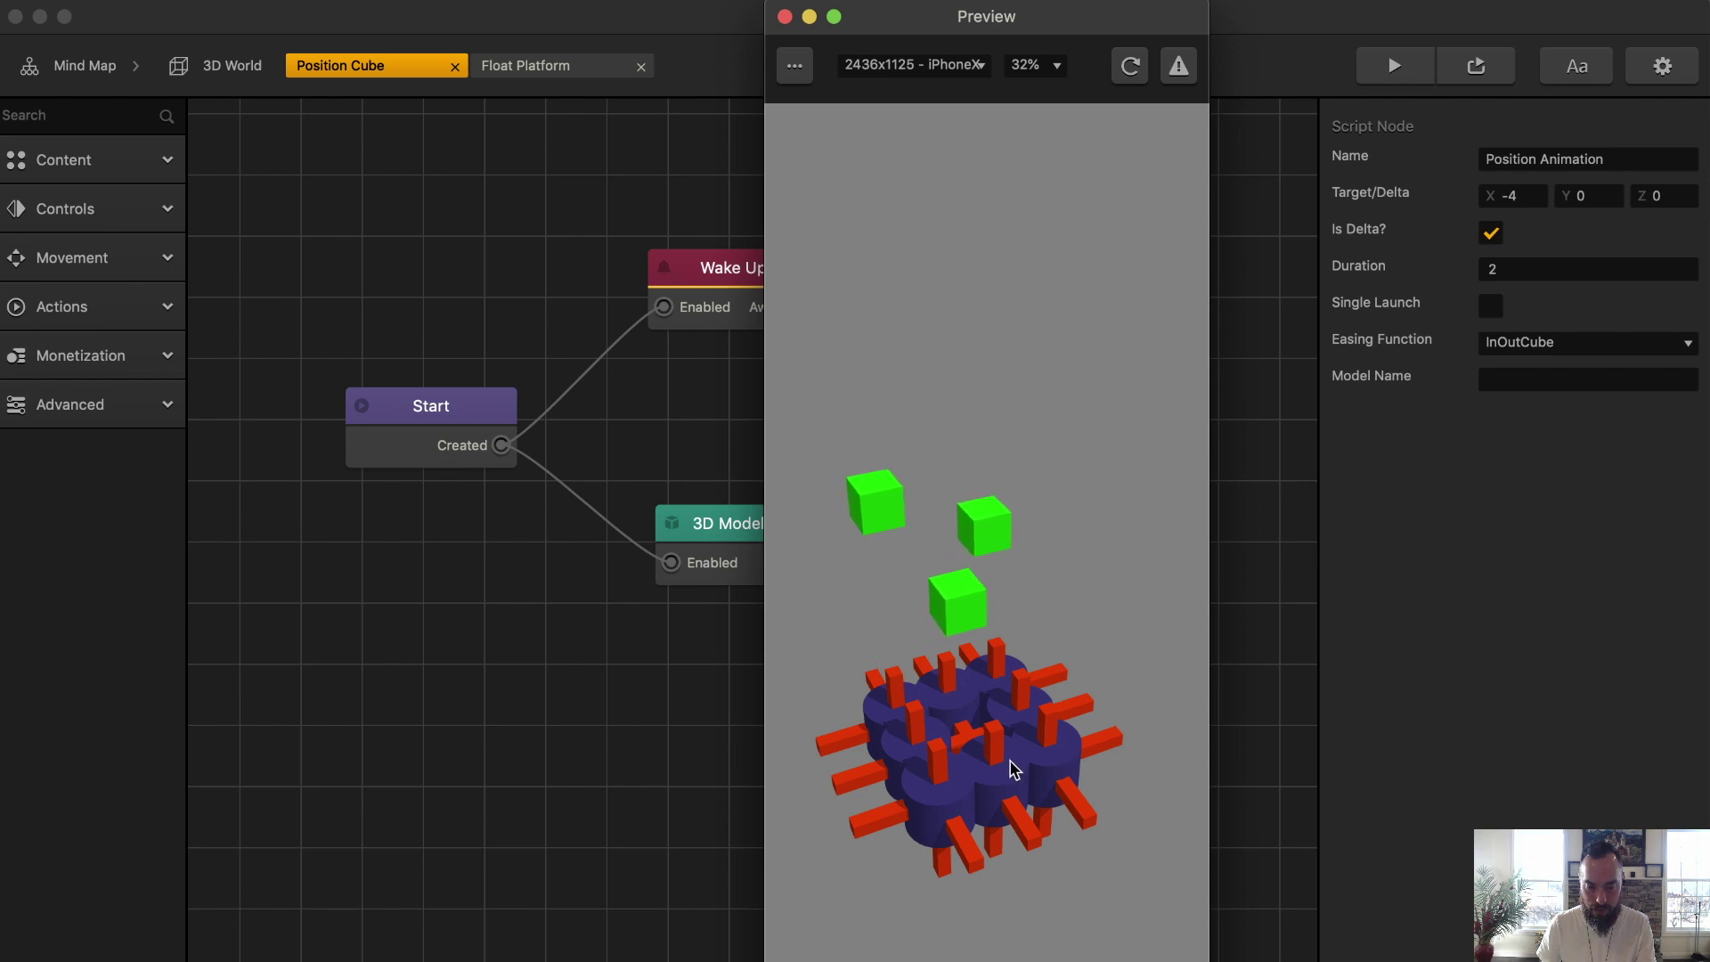
key("super+w")
- Review the physics settings of the Position Cube's Start node and the delta settings of its lower Position Animation node
left_click(1033, 297)
left_click(445, 424)
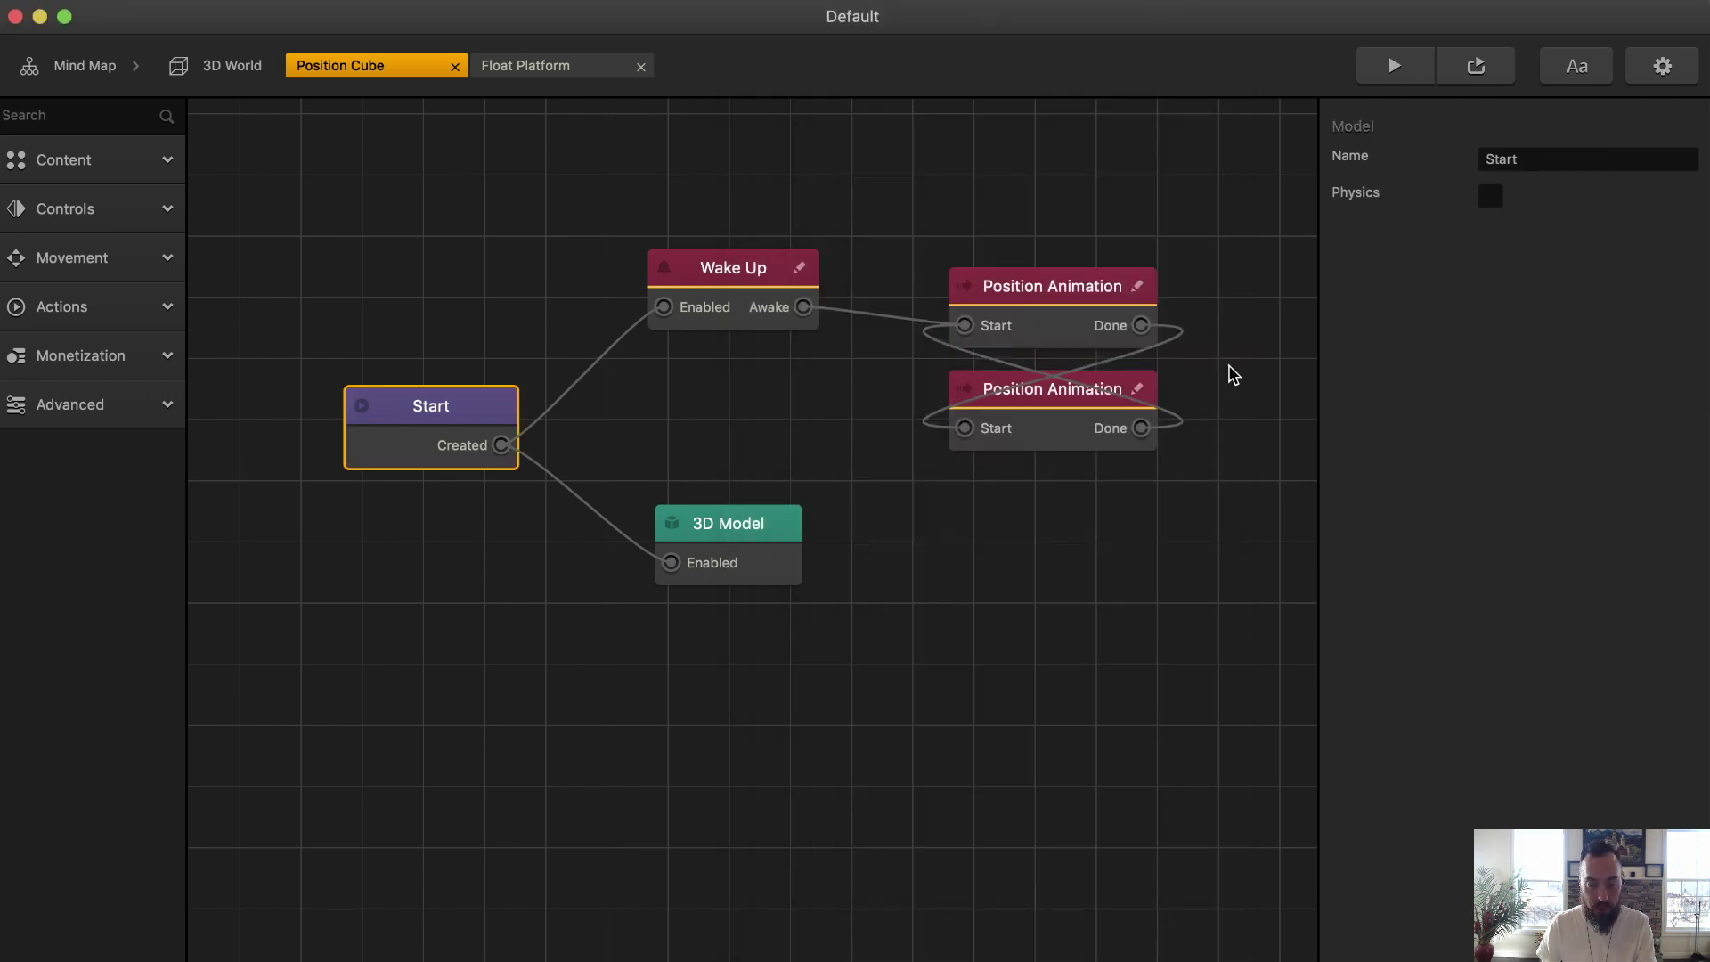
left_click(1490, 200)
left_click(1491, 198)
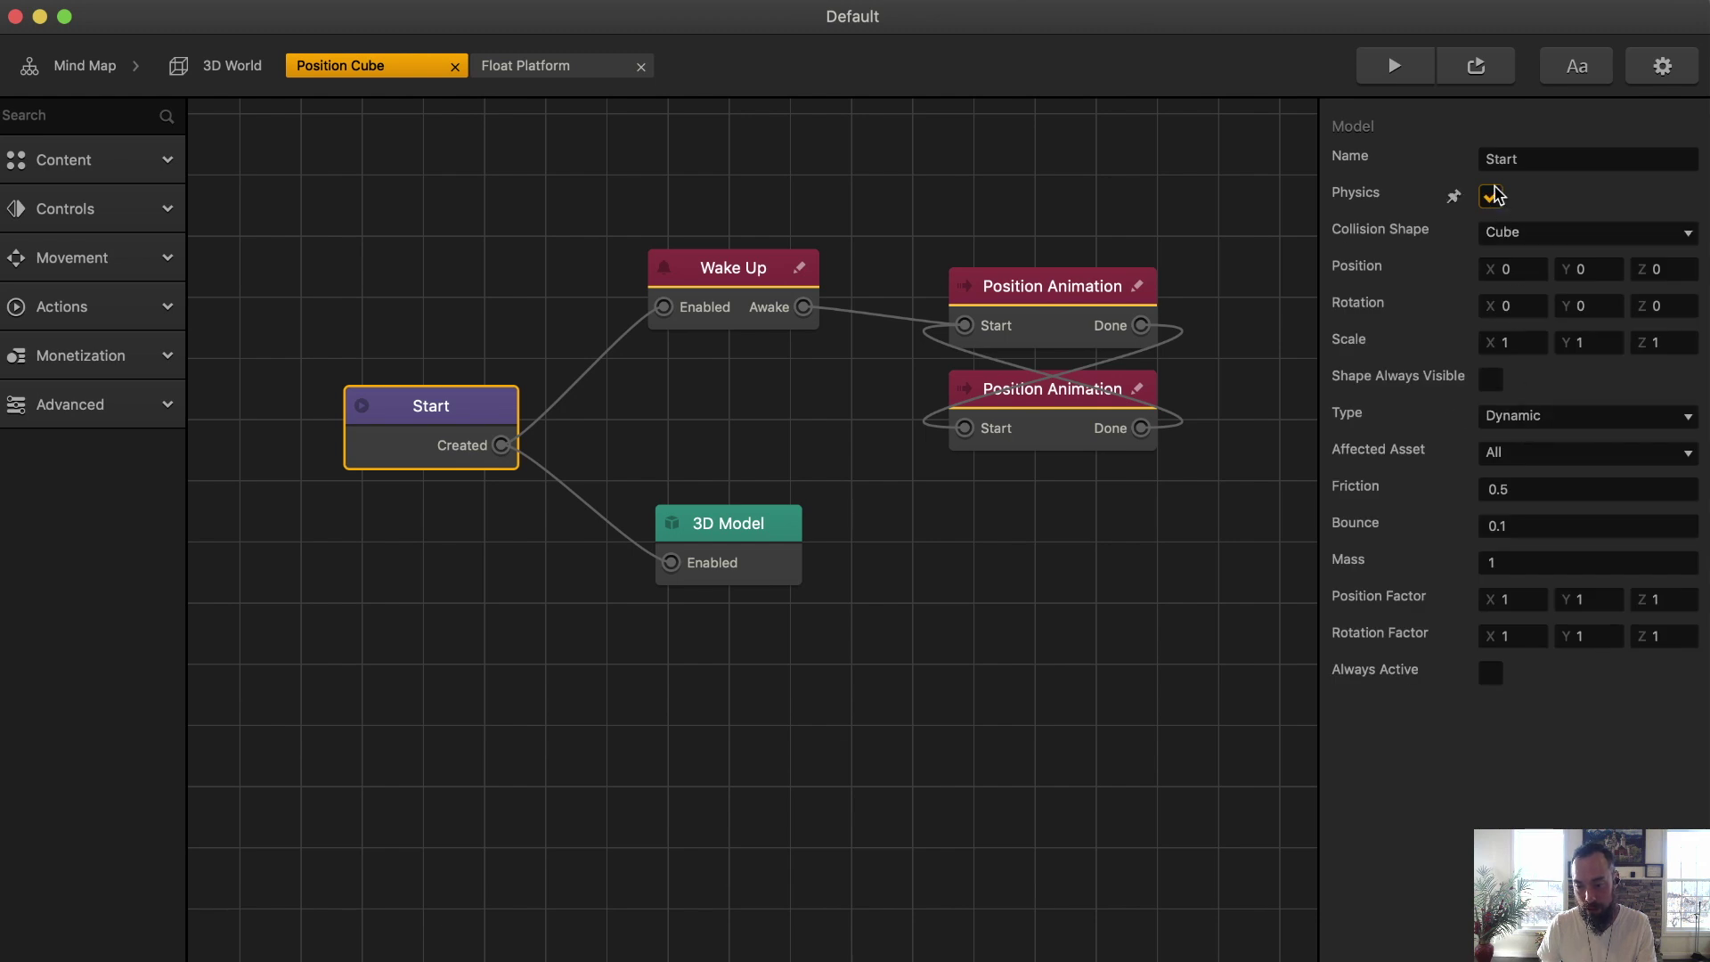
left_click(1076, 398)
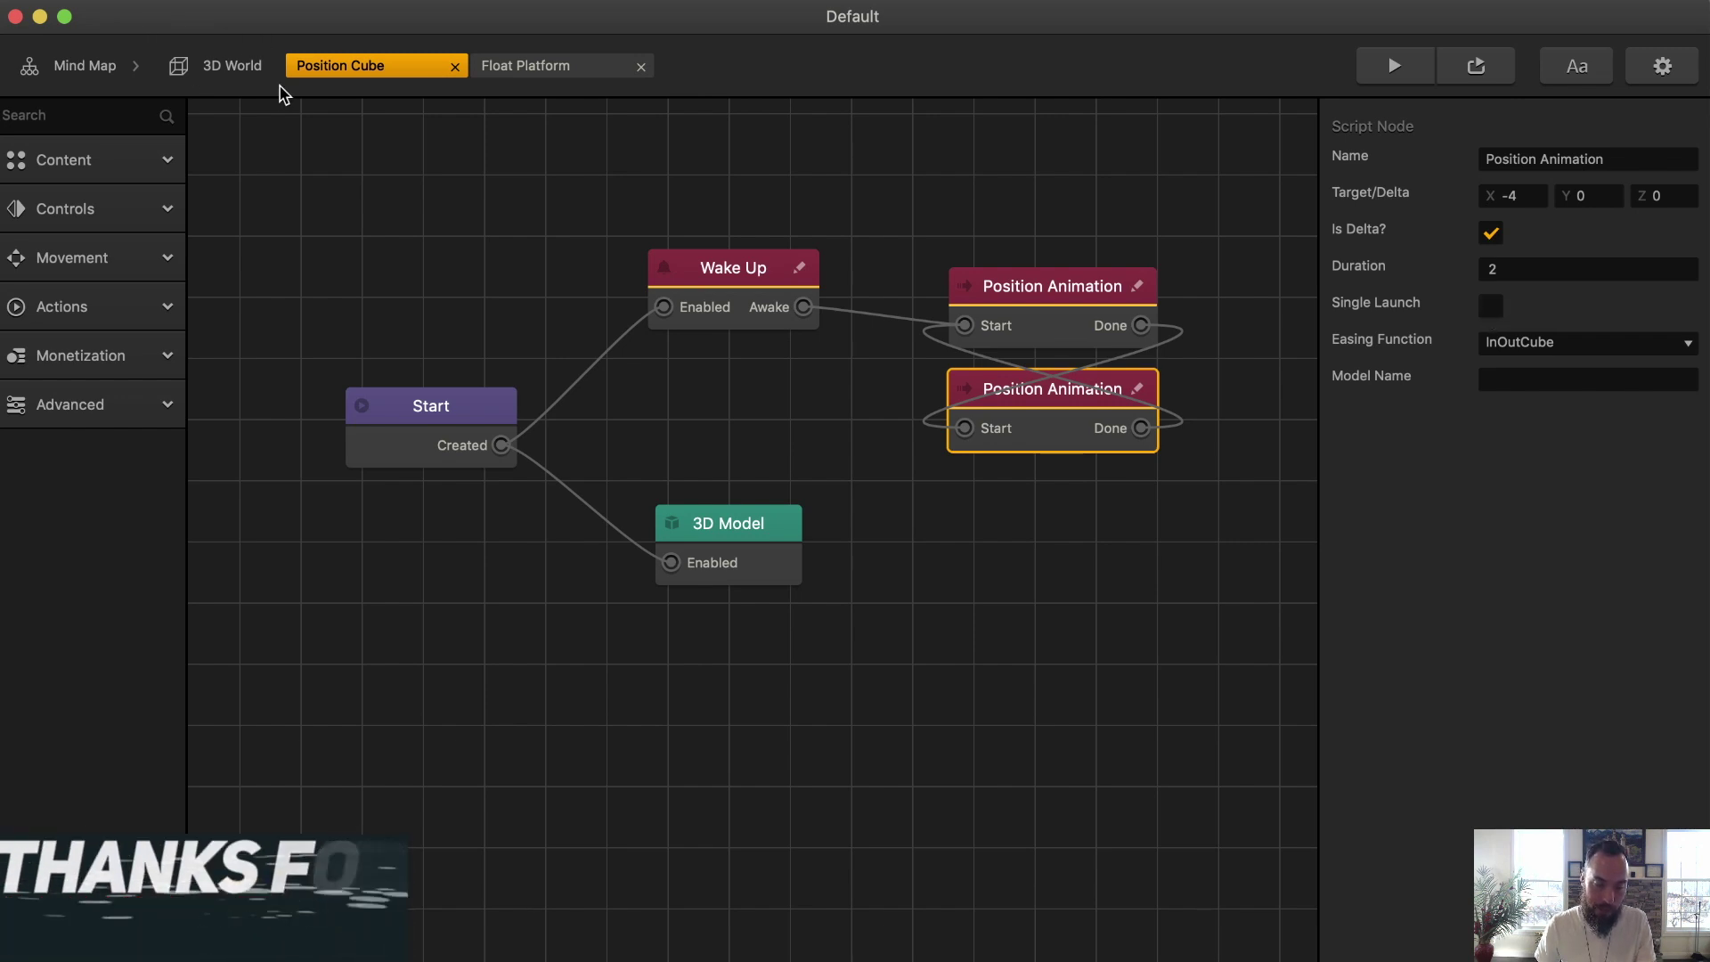
- Add a new Position Animation node with a Position Delta of Y 2 below the looped pair and duplicate it
scroll(386, 267, "down", 2)
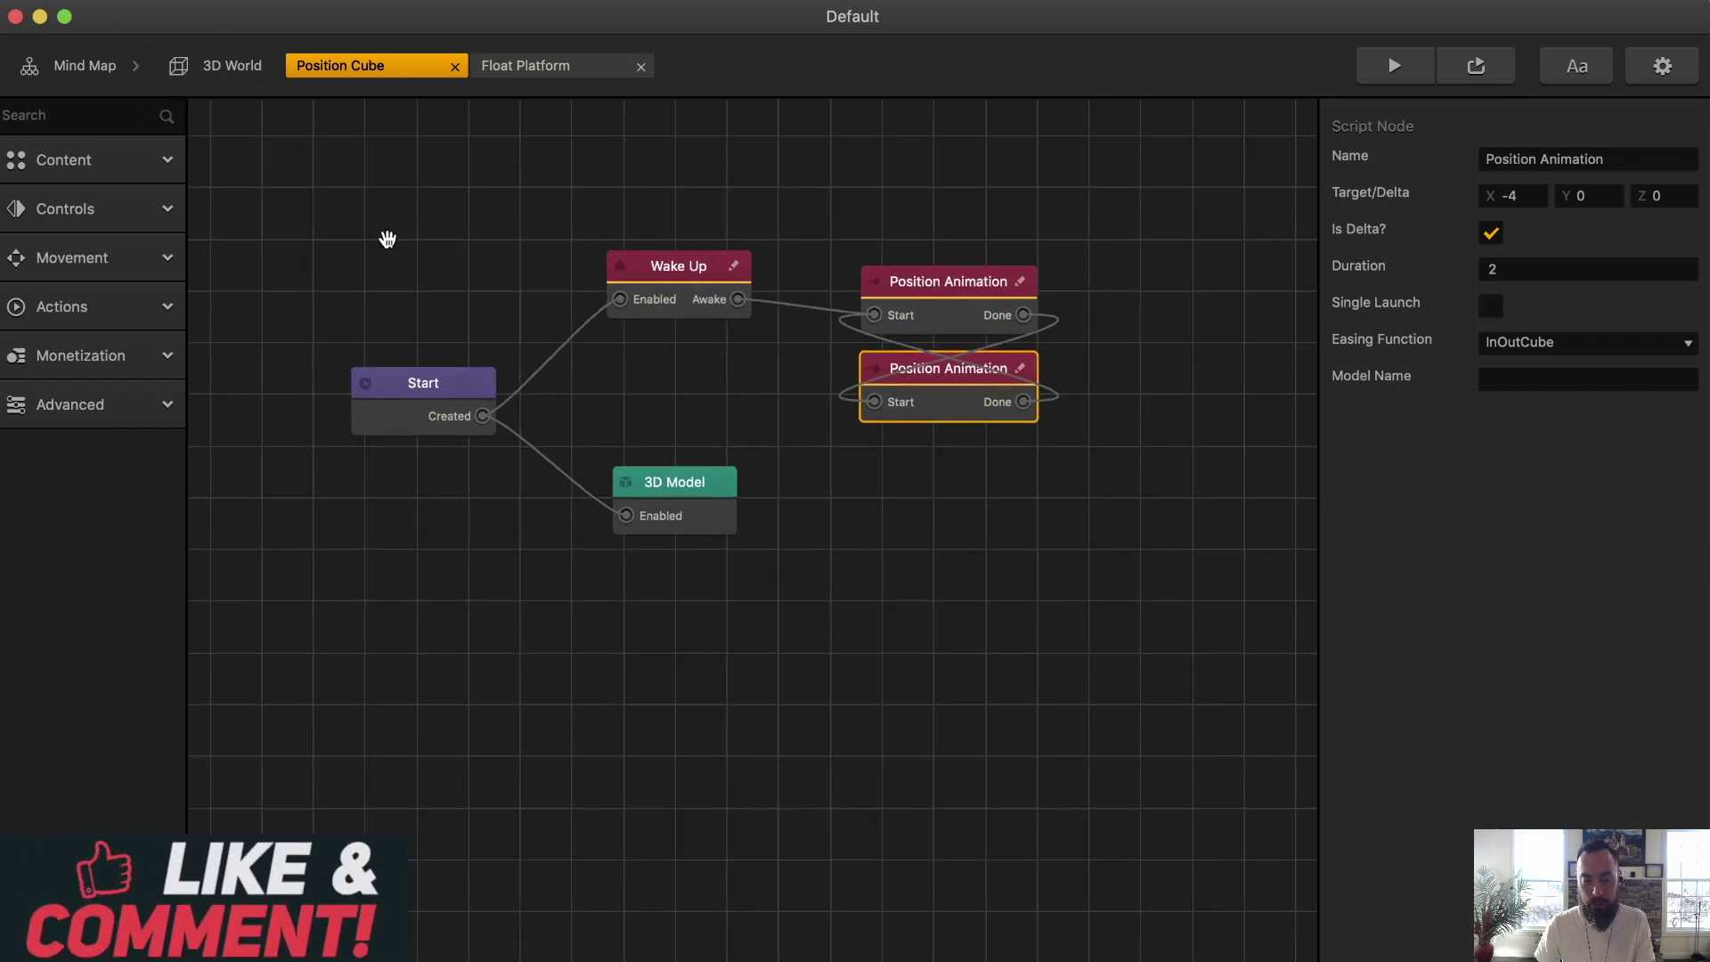
left_click_drag(386, 237, 425, 355)
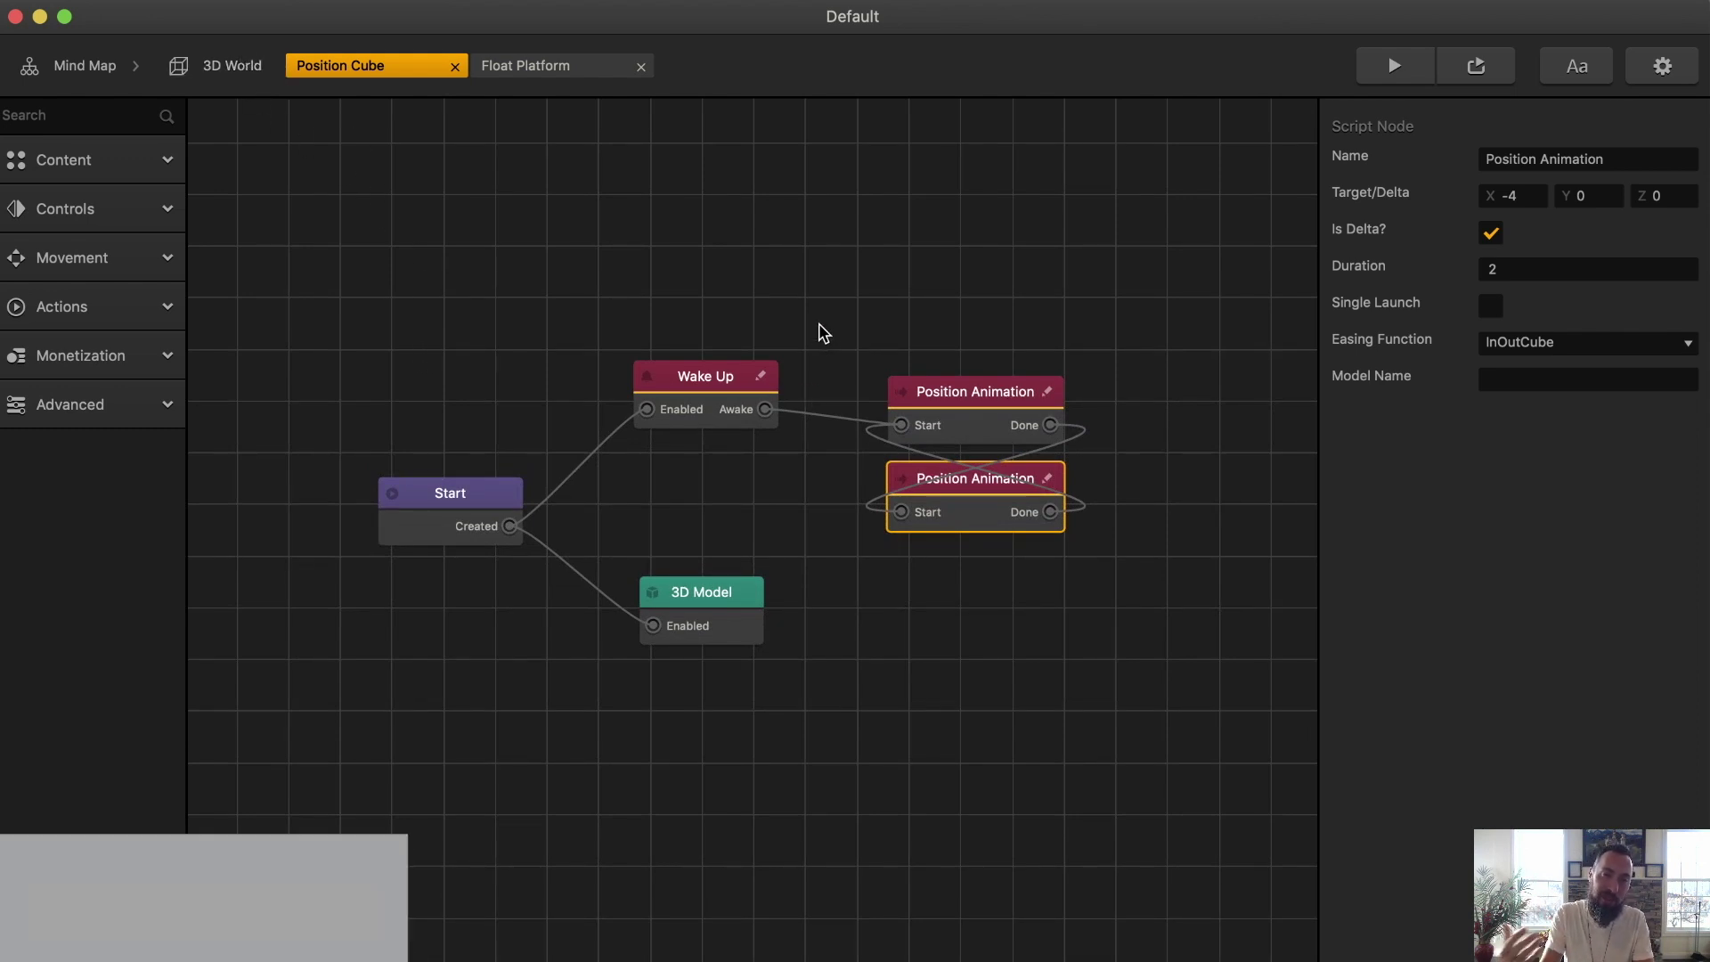
left_click(138, 321)
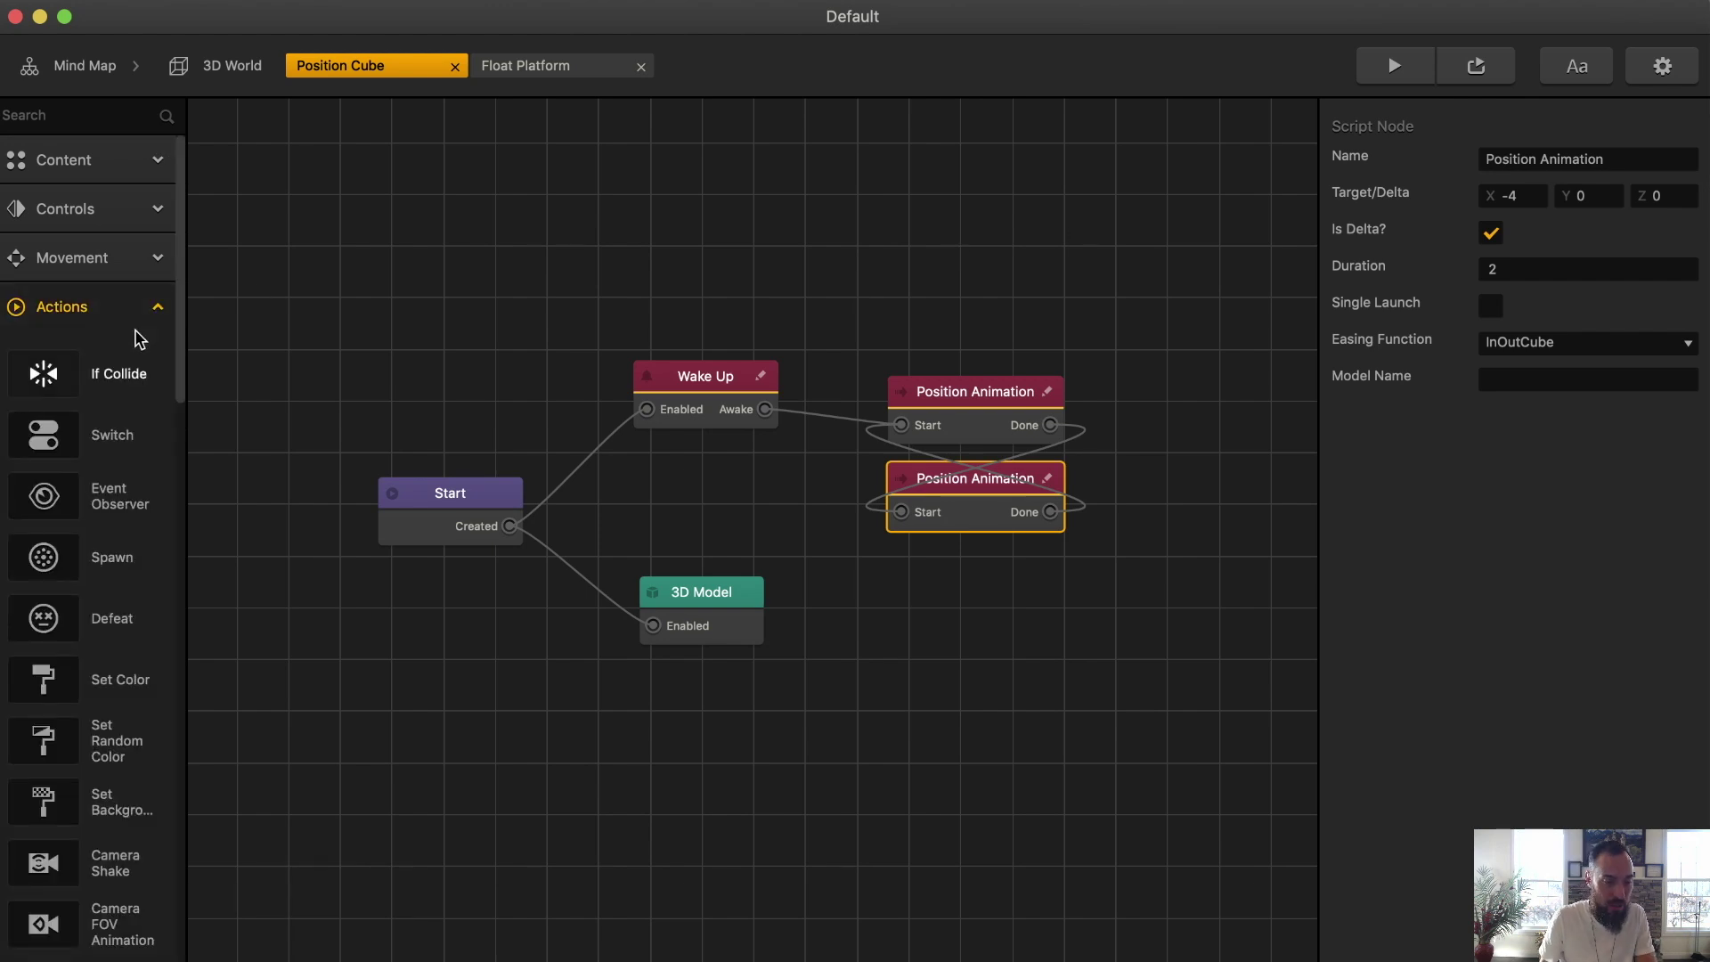
scroll(133, 561, "down", 5)
left_click_drag(119, 770, 973, 628)
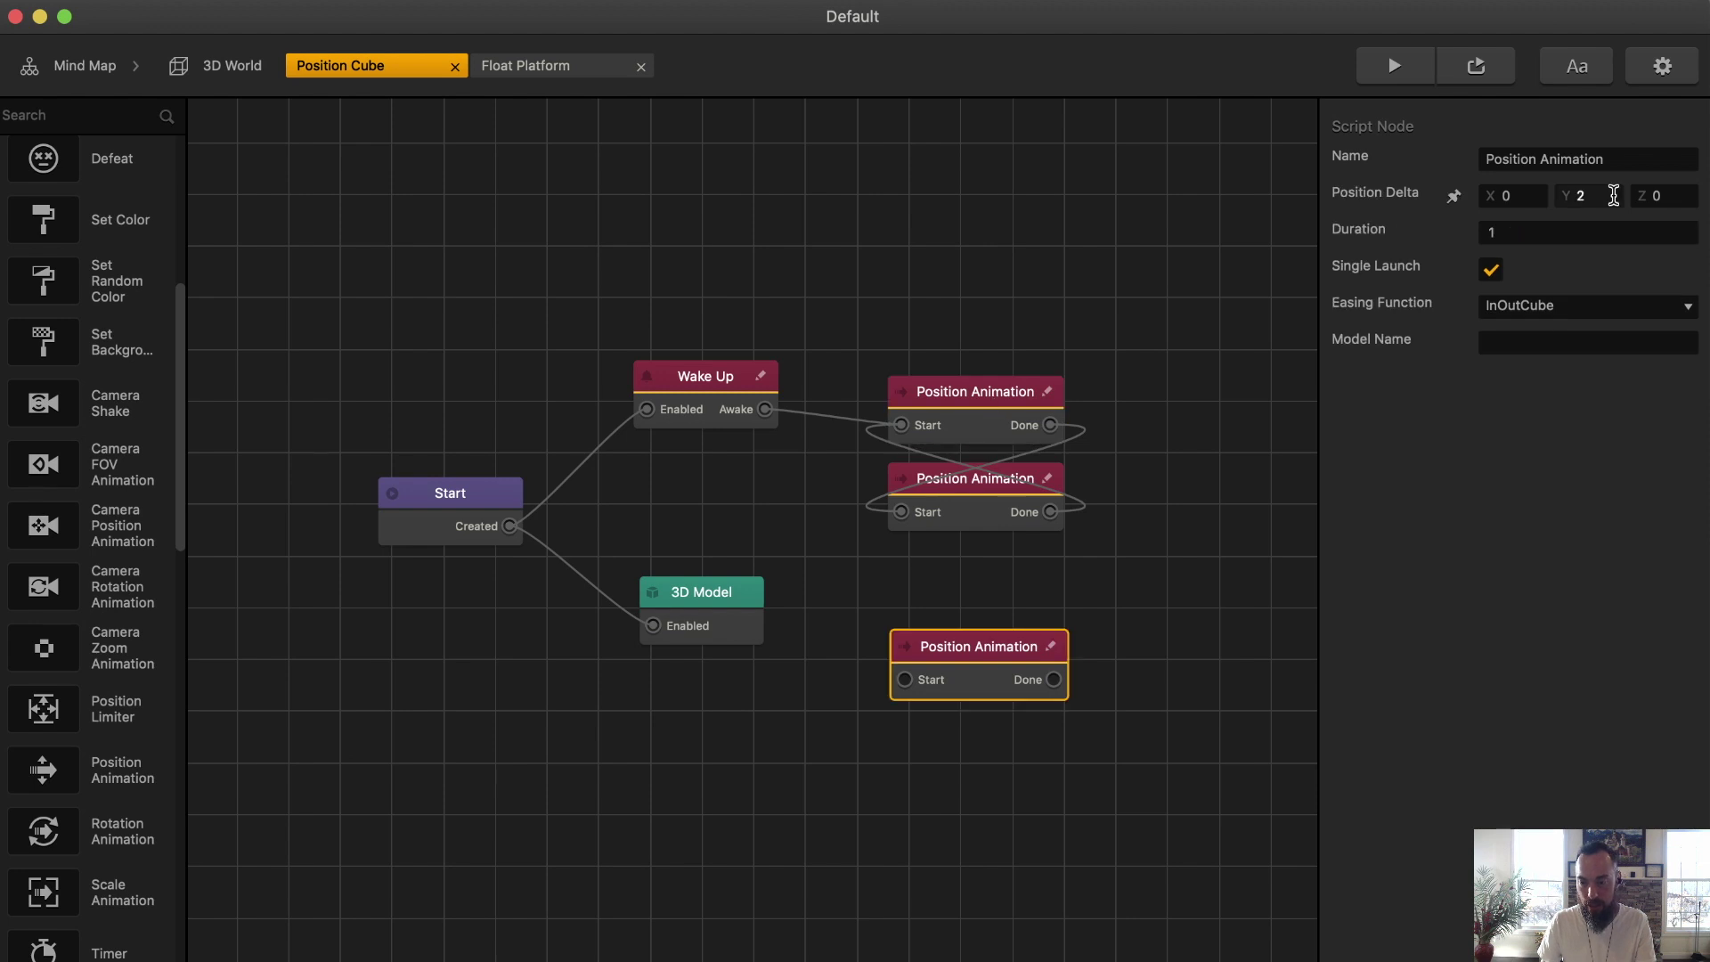
key("super+d")
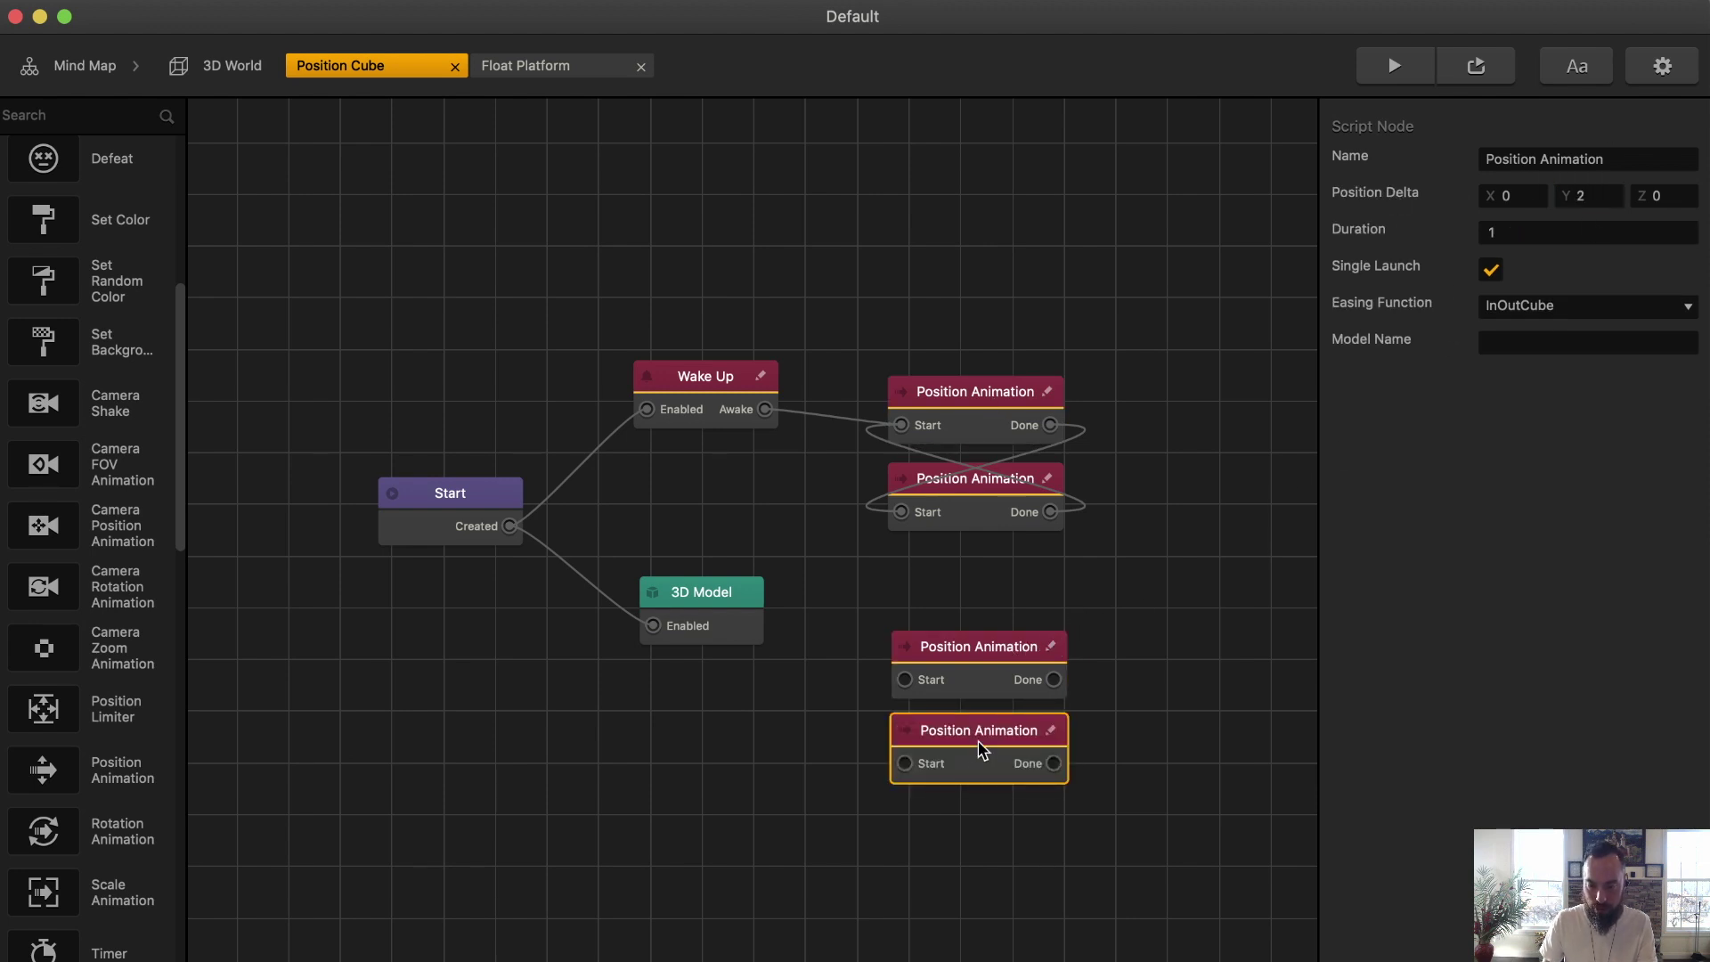
- Connect the Done output of the upper new Position Animation node to the Start input of its copy
left_click(1291, 477)
left_click_drag(1055, 681, 917, 787)
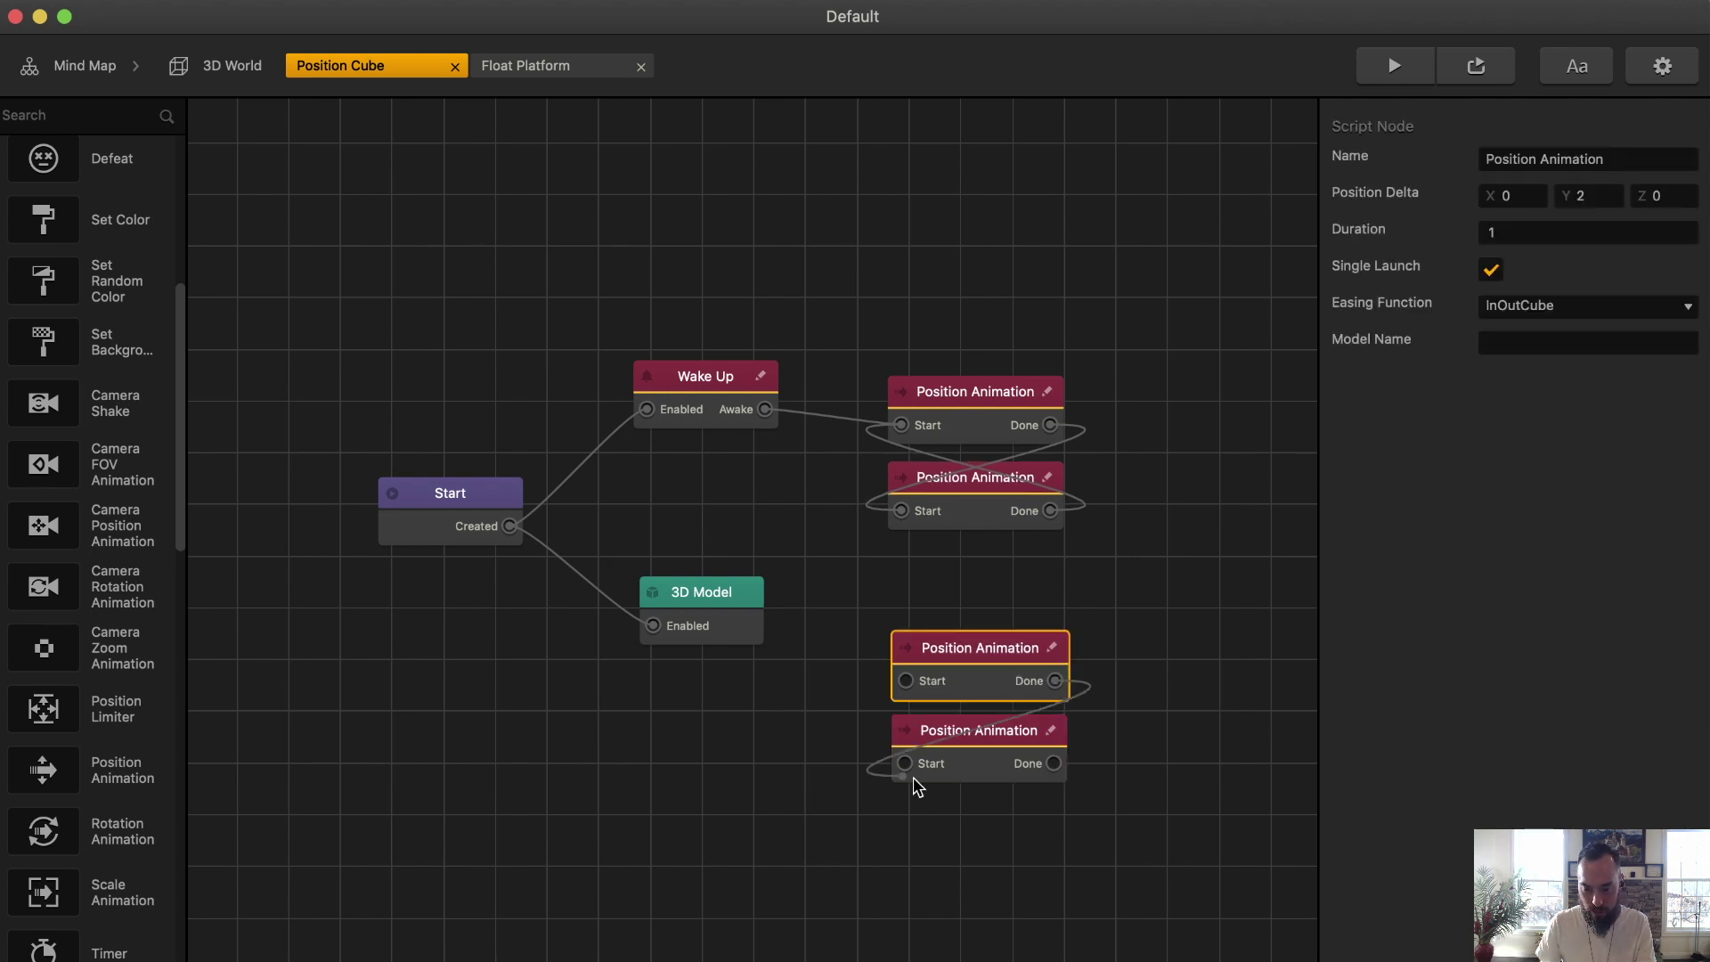